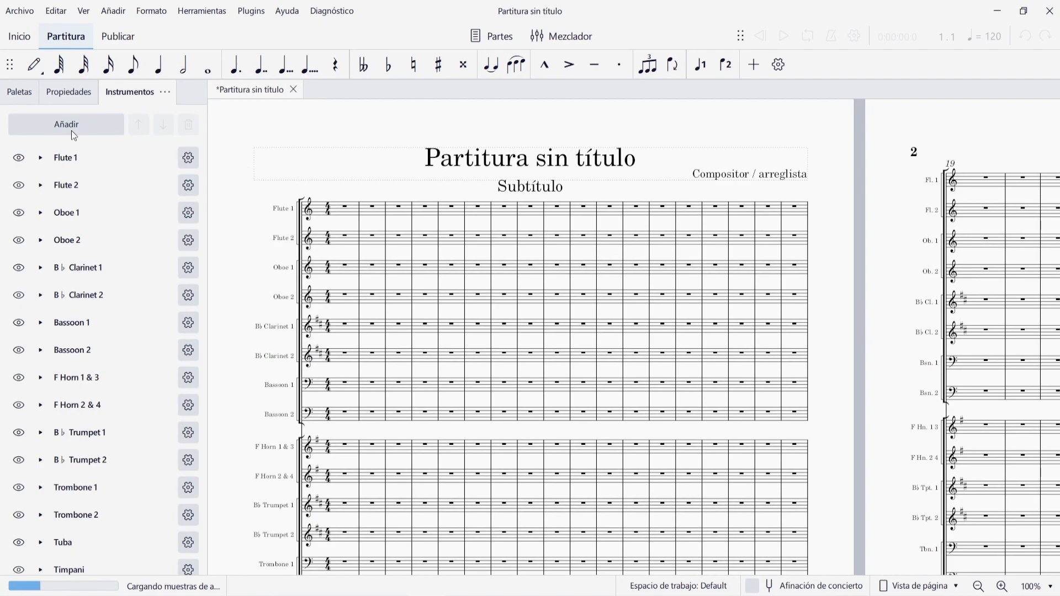
# Step: Turn B♭ Trumpet 1 into a soloist in the orchestral score's instrument list and check its new staff position above the violins
pyautogui.click(51, 125)
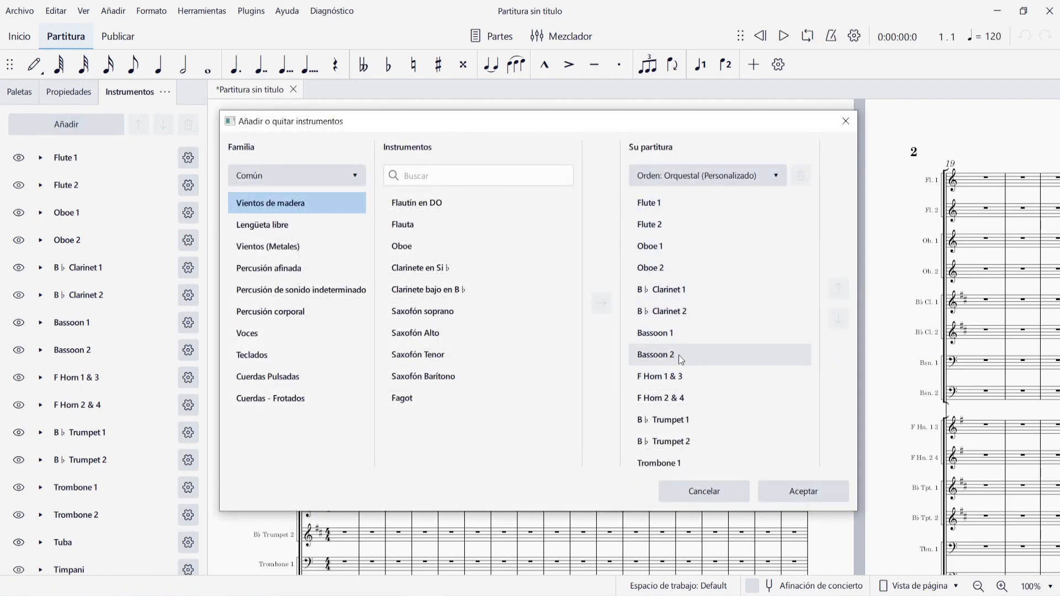
pyautogui.click(686, 427)
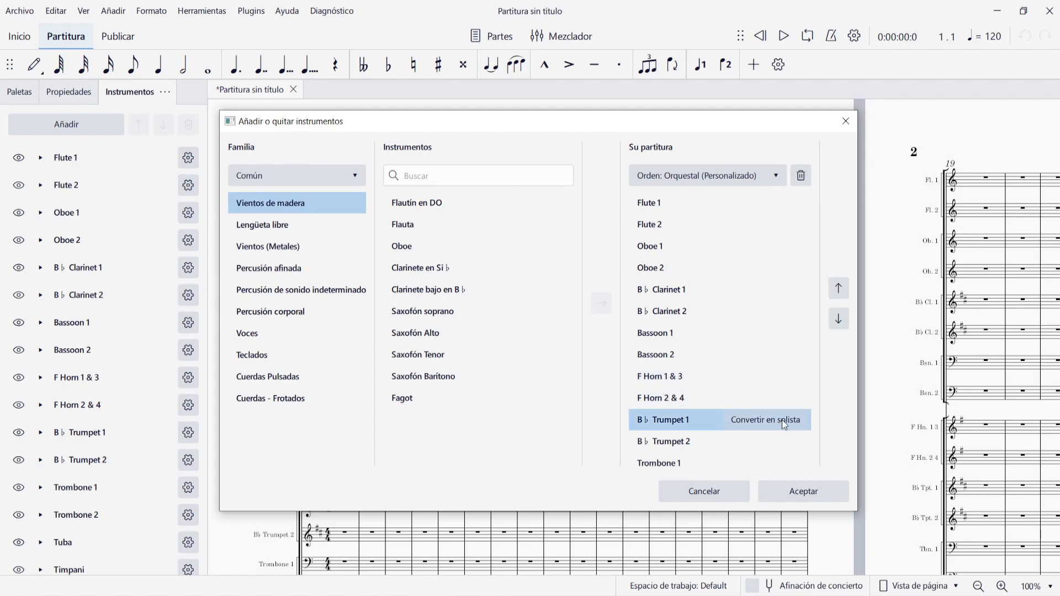
pyautogui.press('Delete')
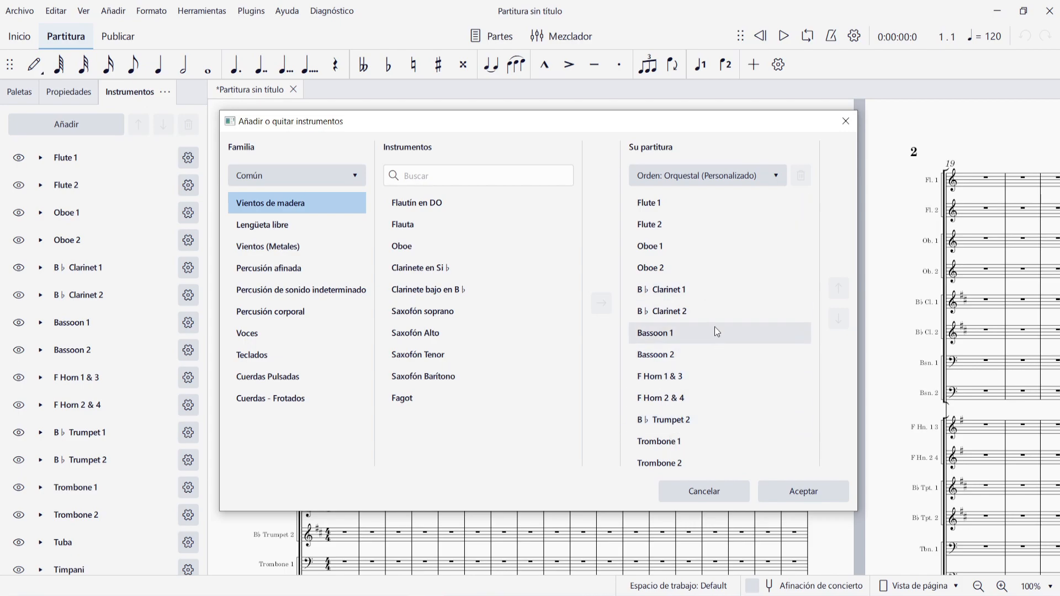
pyautogui.scroll(-3, 716, 328)
pyautogui.scroll(-1, 714, 326)
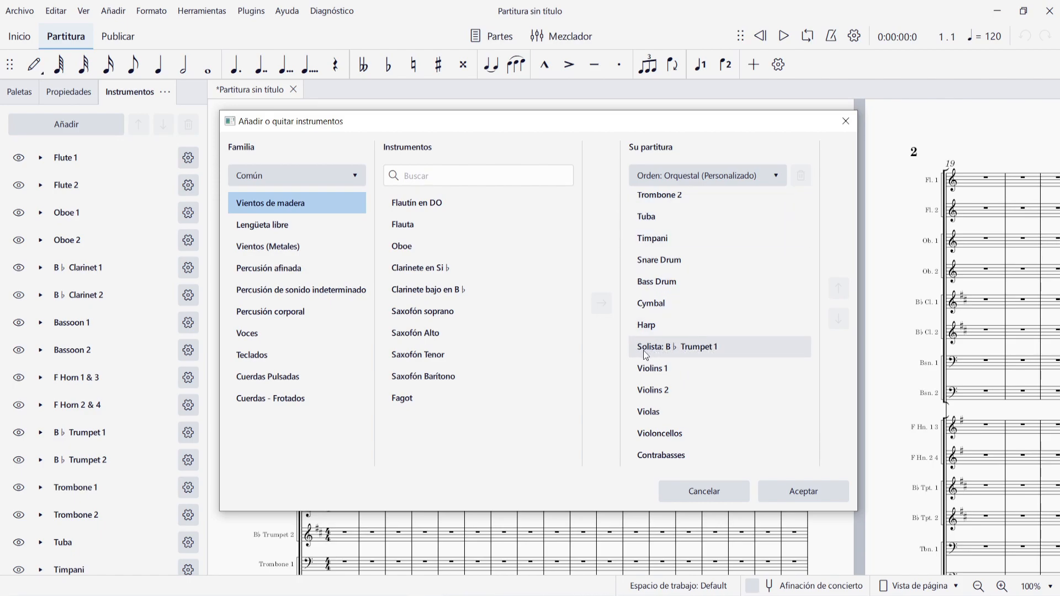
pyautogui.click(814, 492)
pyautogui.scroll(-6, 433, 347)
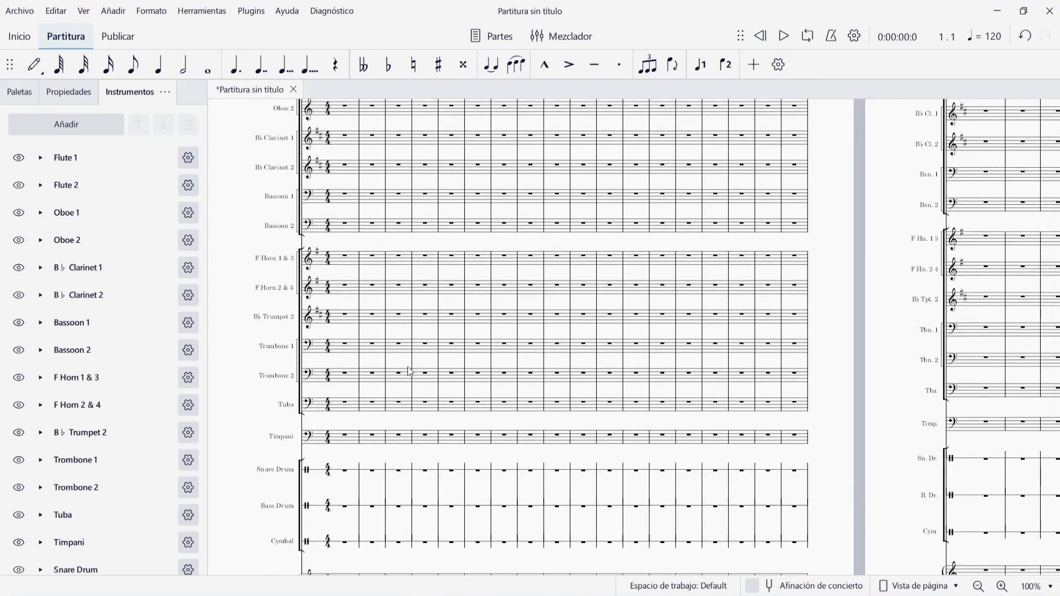
pyautogui.scroll(-3, 362, 418)
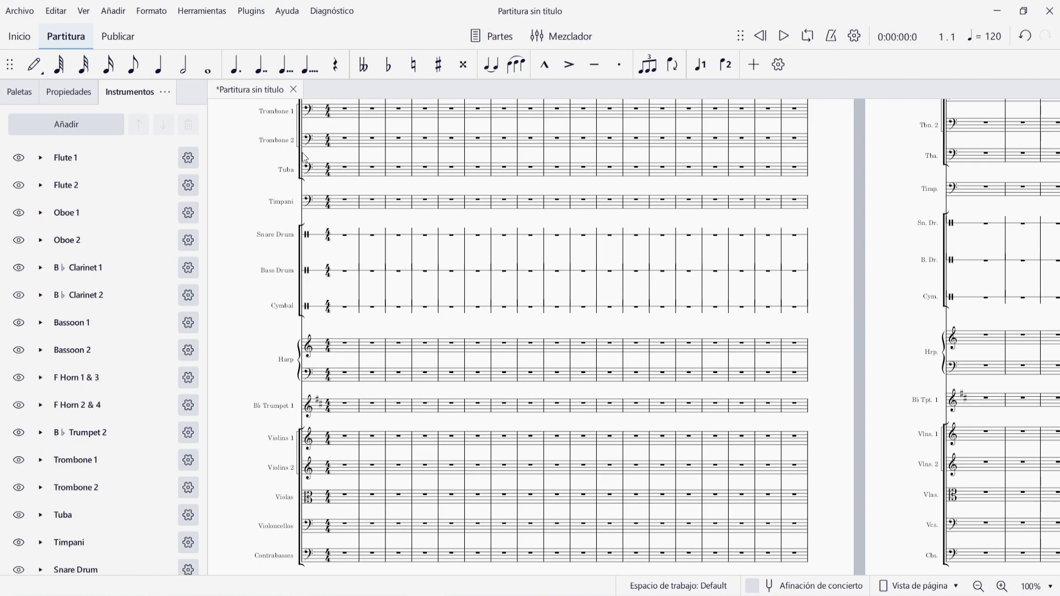
# Step: Close the orchestral score without saving and create a new score for Trompeta en Si♭ and Piano
pyautogui.click(293, 92)
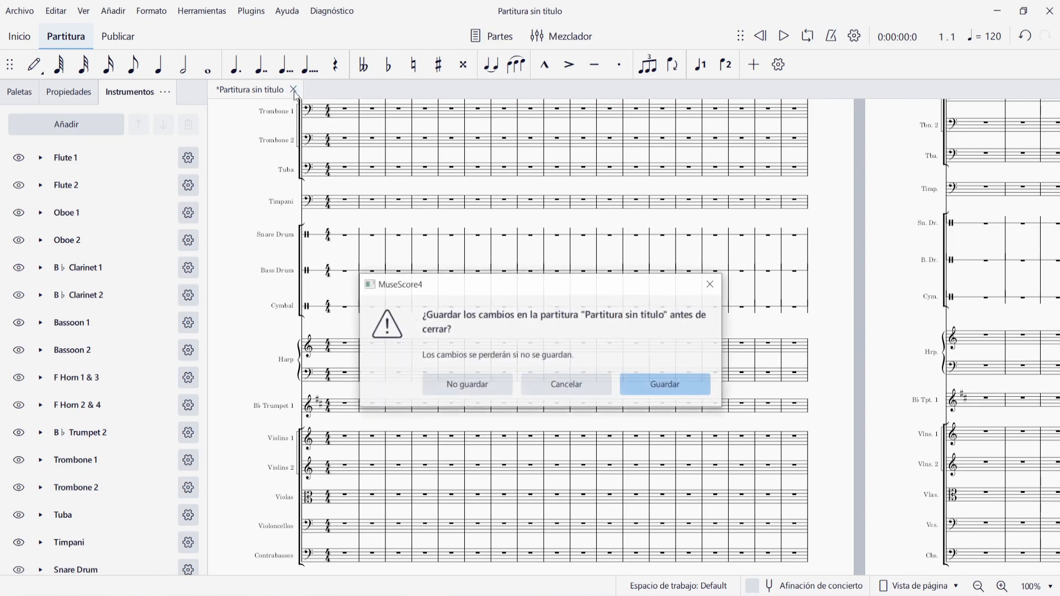
pyautogui.click(473, 382)
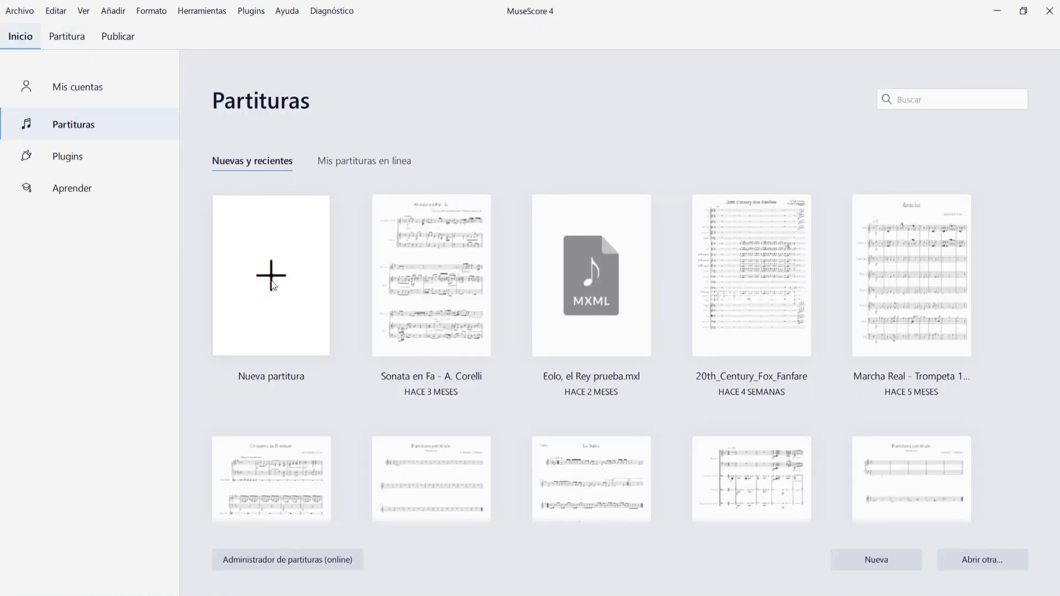
pyautogui.click(279, 299)
pyautogui.click(450, 177)
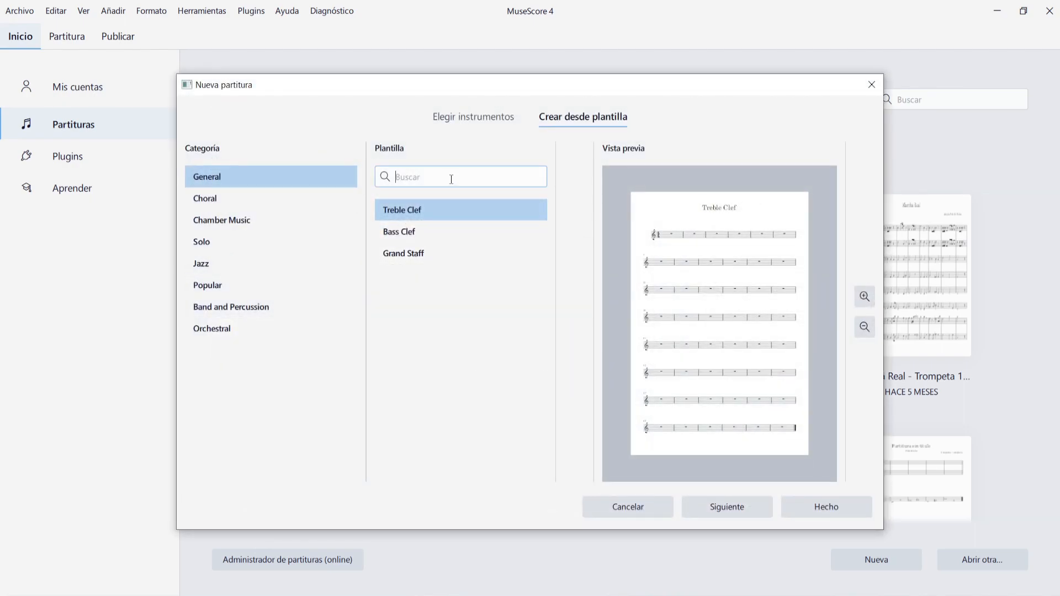
pyautogui.write('trompeta')
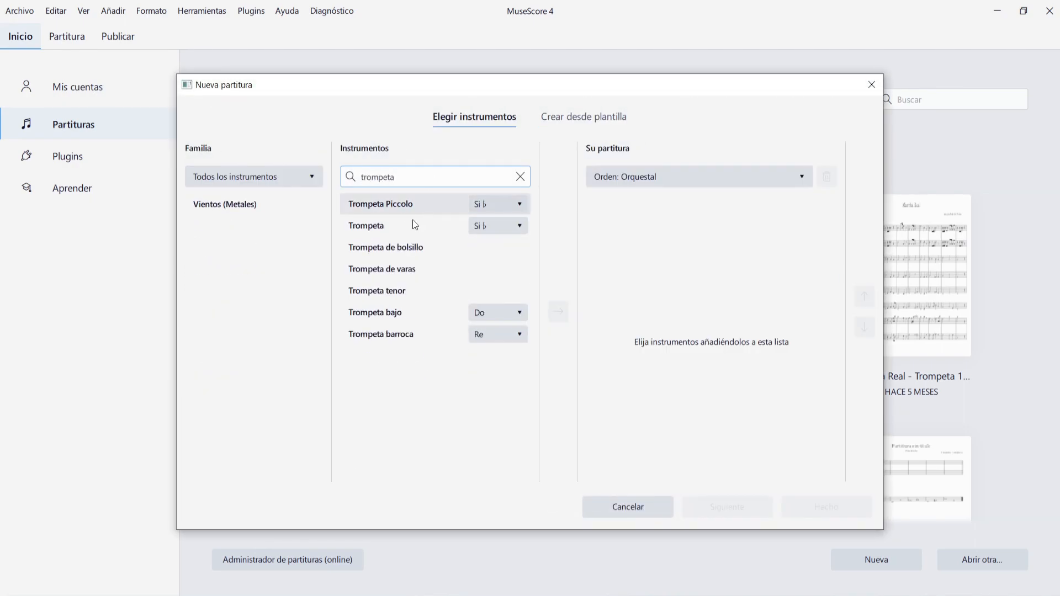
pyautogui.doubleClick(365, 226)
pyautogui.doubleClick(402, 175)
pyautogui.write('piano')
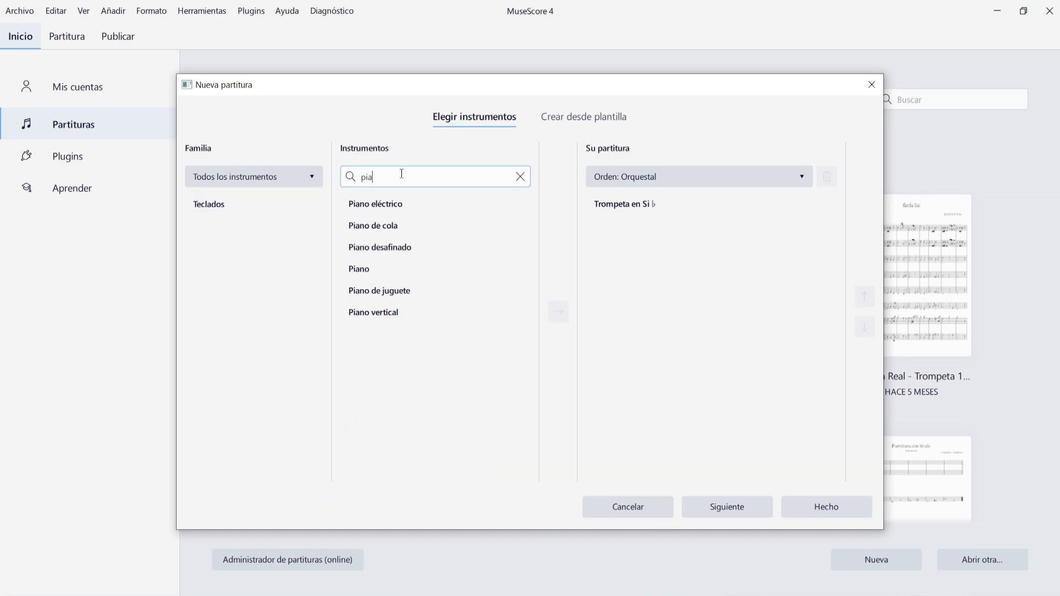
pyautogui.doubleClick(396, 272)
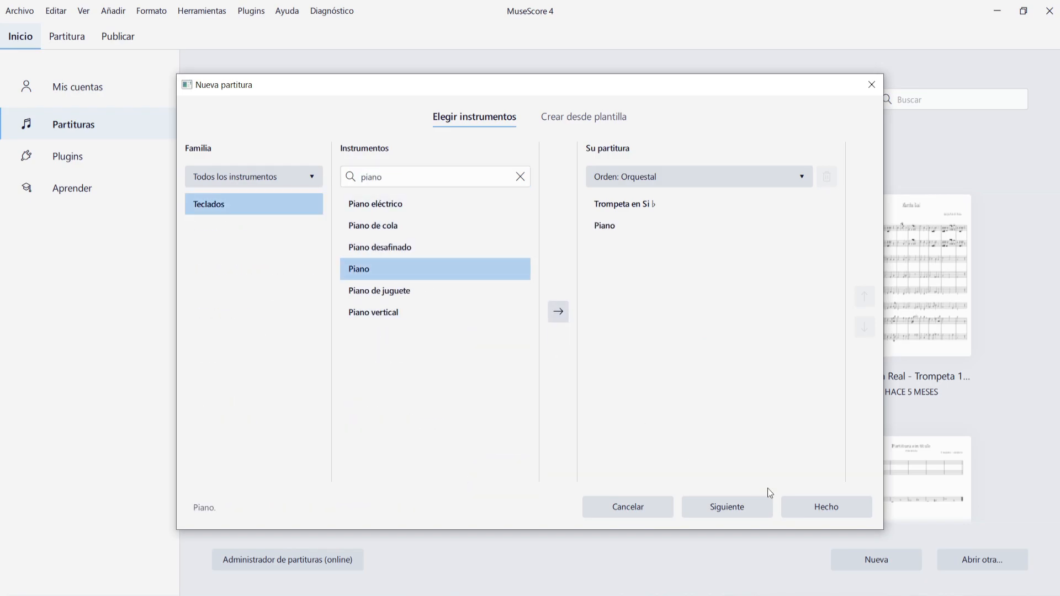
pyautogui.click(825, 507)
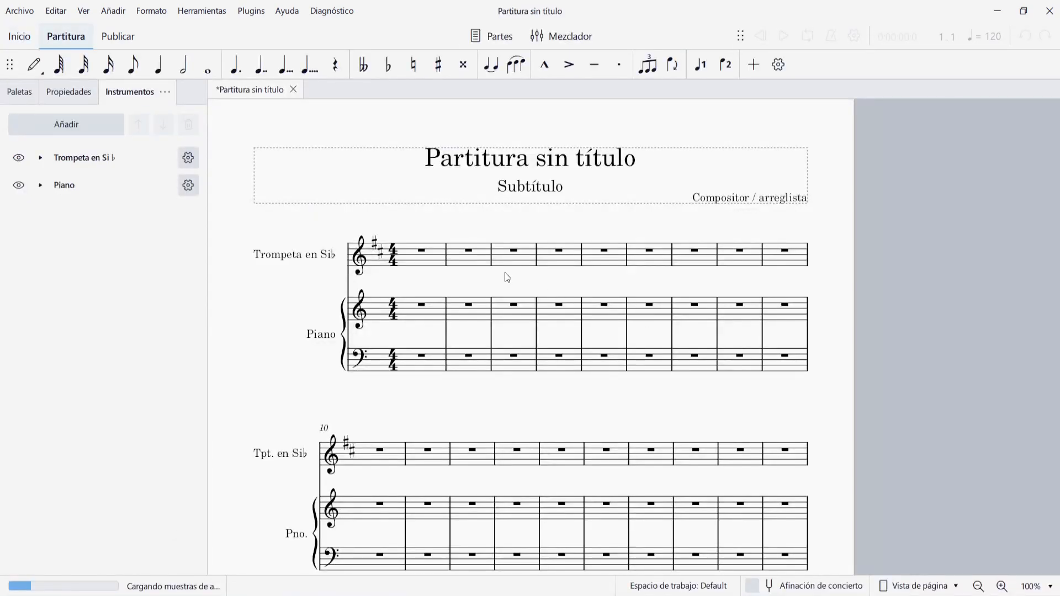
# Step: Enter sixteen quarter-note Gs on the trumpet staff, filling measures 1 to 4
pyautogui.click(429, 269)
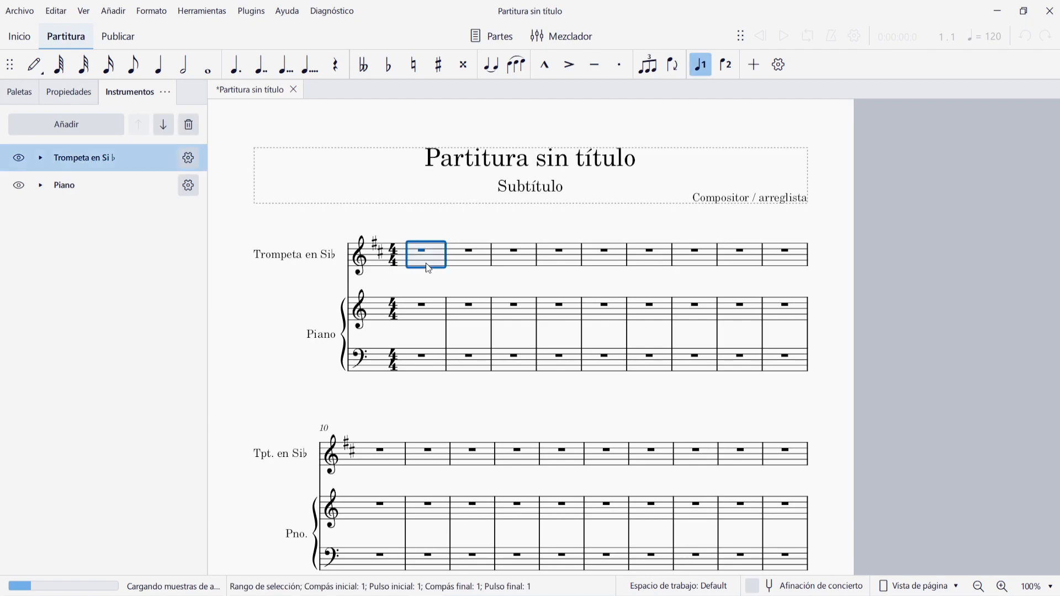
pyautogui.press('n')
pyautogui.press('g')
pyautogui.press('g')
pyautogui.press('g')
pyautogui.press('g')
pyautogui.press('g')
pyautogui.press('g')
pyautogui.press('g')
pyautogui.press('g')
pyautogui.press('g')
pyautogui.press('g')
pyautogui.press('g')
pyautogui.press('g')
pyautogui.press('g')
pyautogui.press('g')
pyautogui.press('g')
pyautogui.press('g')
pyautogui.press('Escape')
# Step: Copy the four trumpet measures into both piano staves, placing the bass-clef notes one octave lower
pyautogui.click(441, 323)
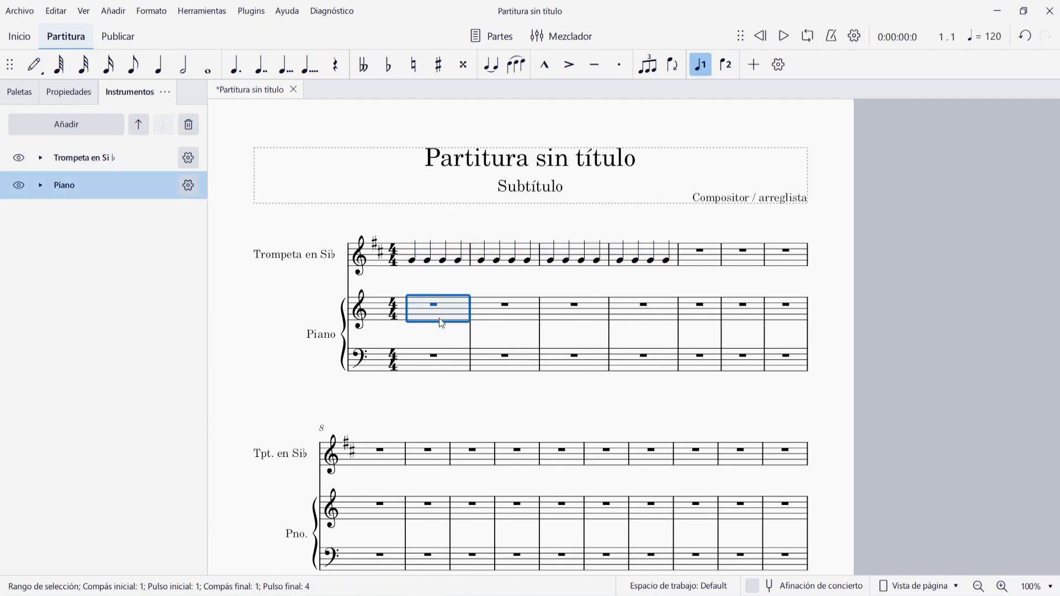
pyautogui.hotkey('ctrl', 'v')
pyautogui.click(440, 362)
pyautogui.hotkey('ctrl', 'v')
pyautogui.hotkey('ctrl', 'Down')
pyautogui.hotkey('ctrl', 'Down')
pyautogui.hotkey('ctrl', 'Up')
pyautogui.press('Escape')
# Step: Delete all the empty measures after measure 4
pyautogui.click(715, 257)
pyautogui.hotkey('ctrl', 'Delete')
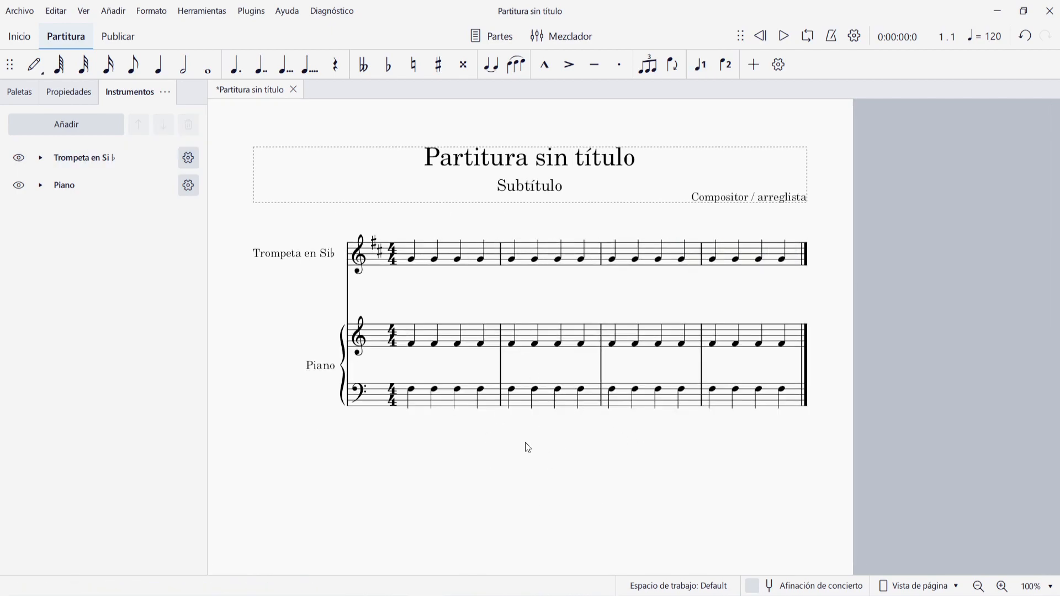
# Step: Open all the instrument parts of the score and view the Trompeta en Si♭ part
pyautogui.click(489, 39)
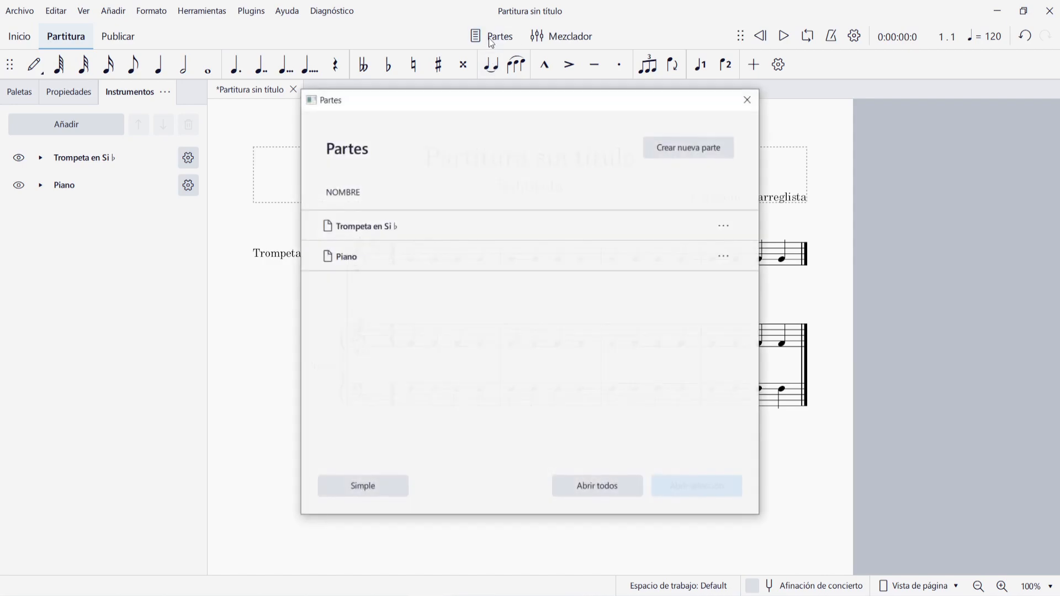
pyautogui.click(610, 487)
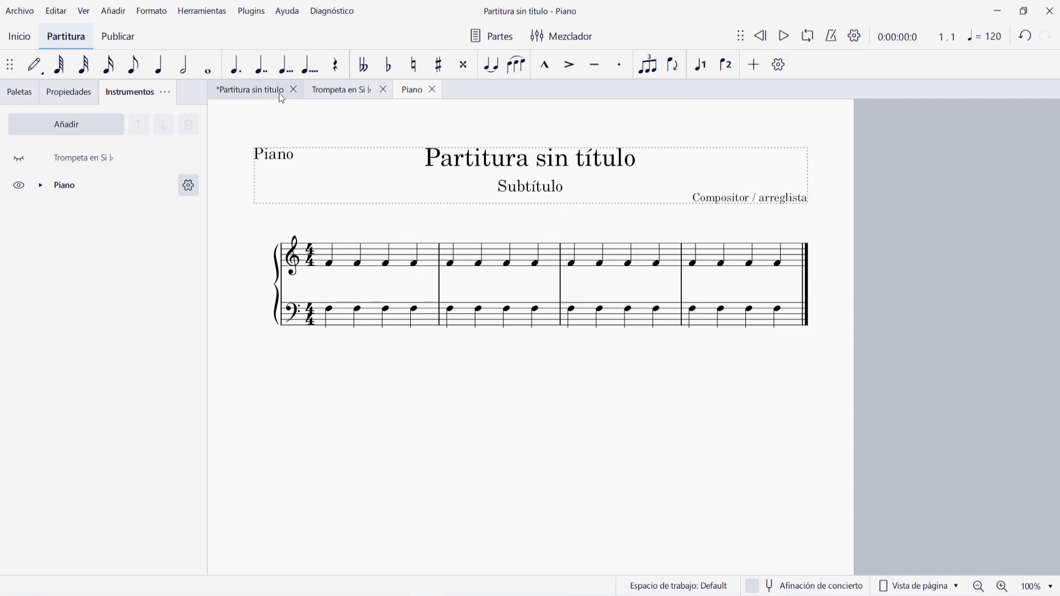
pyautogui.click(347, 90)
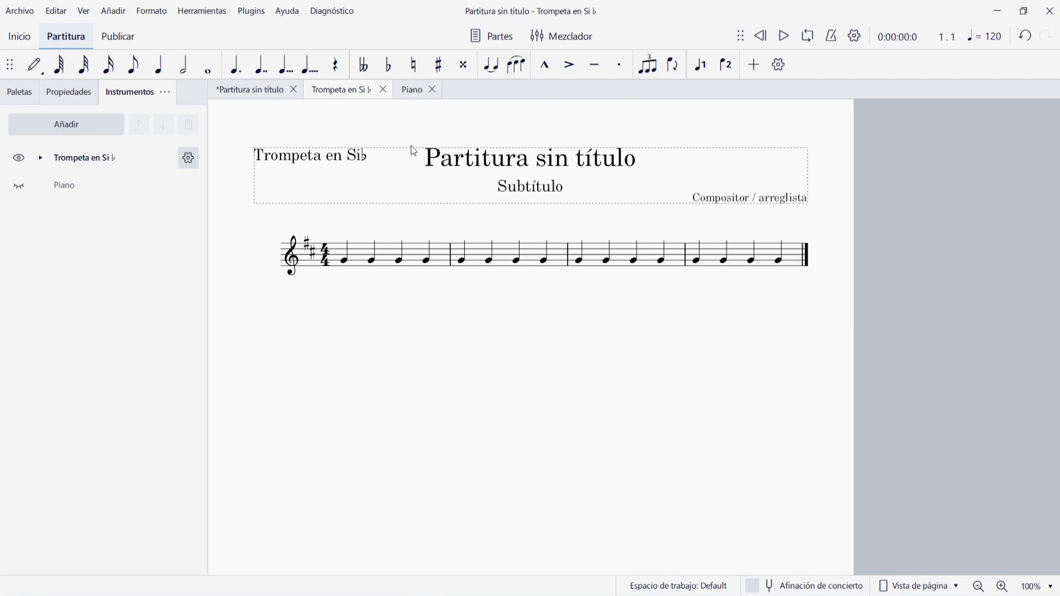
# Step: Make the Trompeta en Si♭ staff visible within the Piano part
pyautogui.click(411, 89)
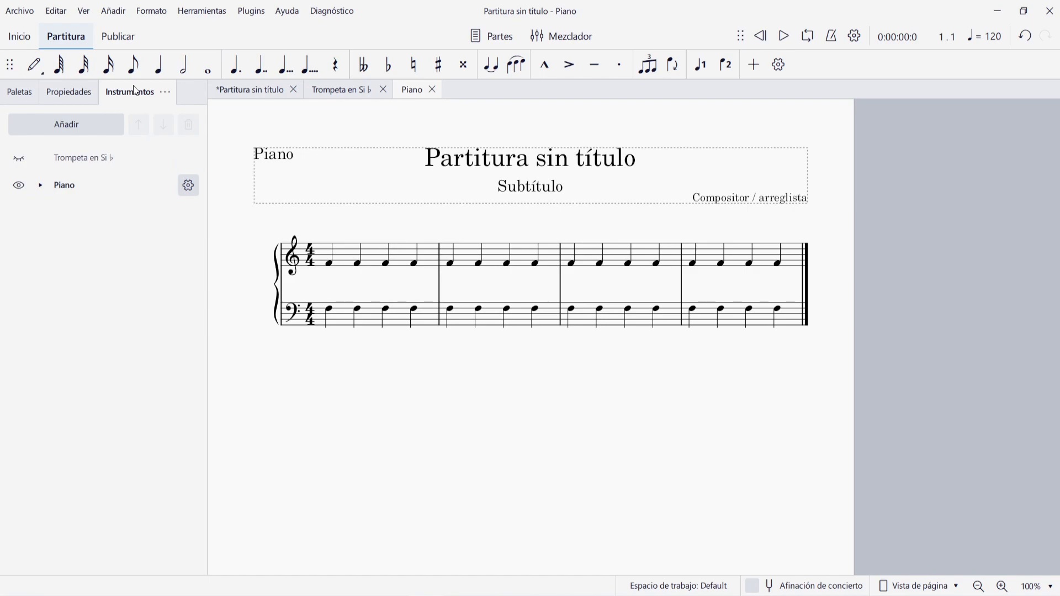
pyautogui.click(18, 158)
pyautogui.click(436, 249)
pyautogui.click(475, 298)
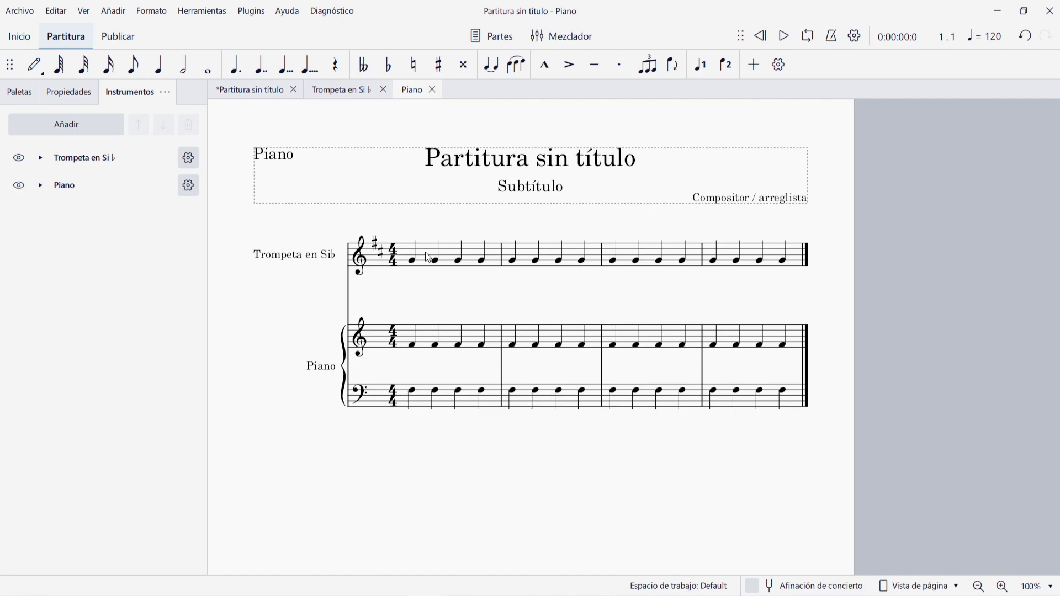
# Step: Set the trumpet staff in the Piano part to small staff (Pentagrama pequeño) in its staff/part properties
pyautogui.rightClick(426, 253)
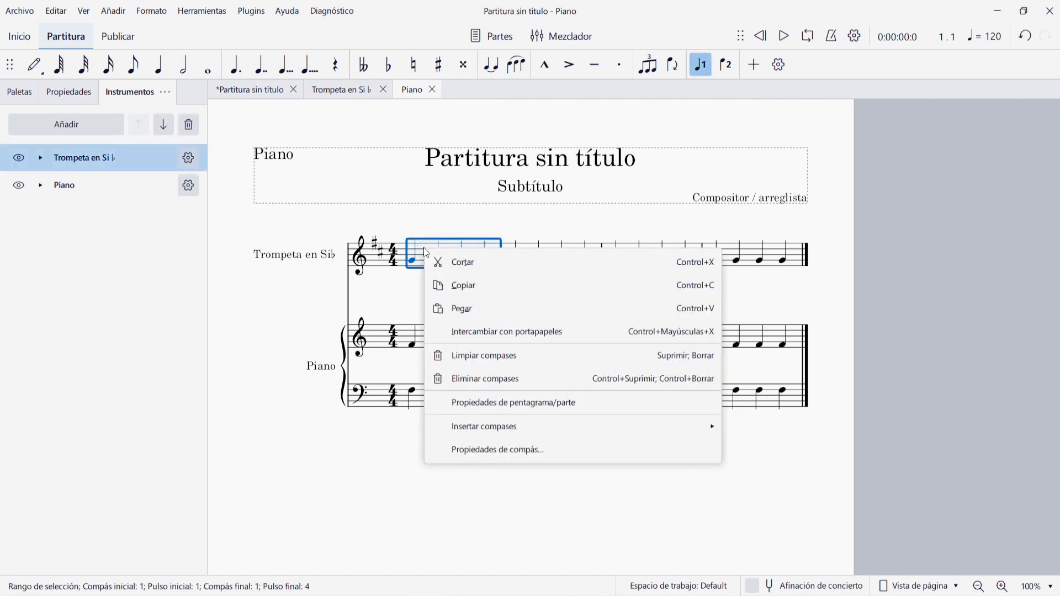
pyautogui.click(518, 401)
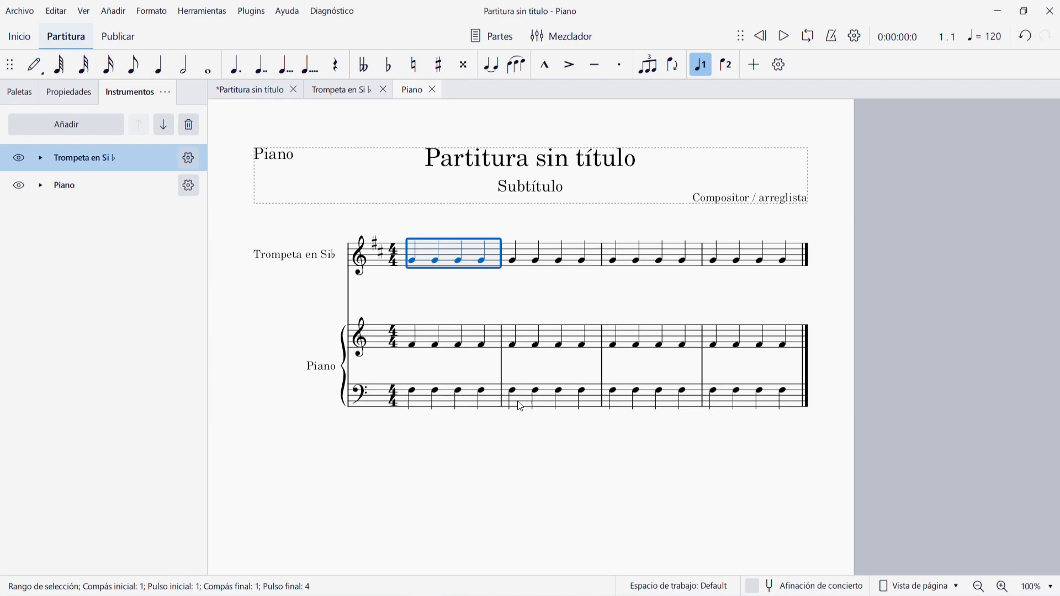
pyautogui.click(810, 108)
pyautogui.click(911, 487)
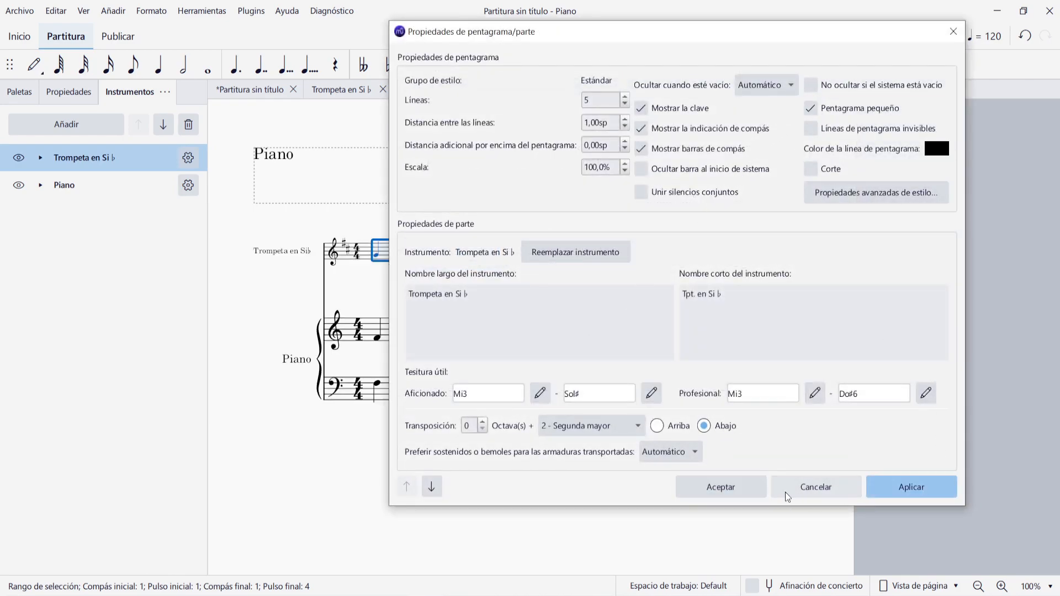
pyautogui.click(712, 488)
pyautogui.press('Escape')
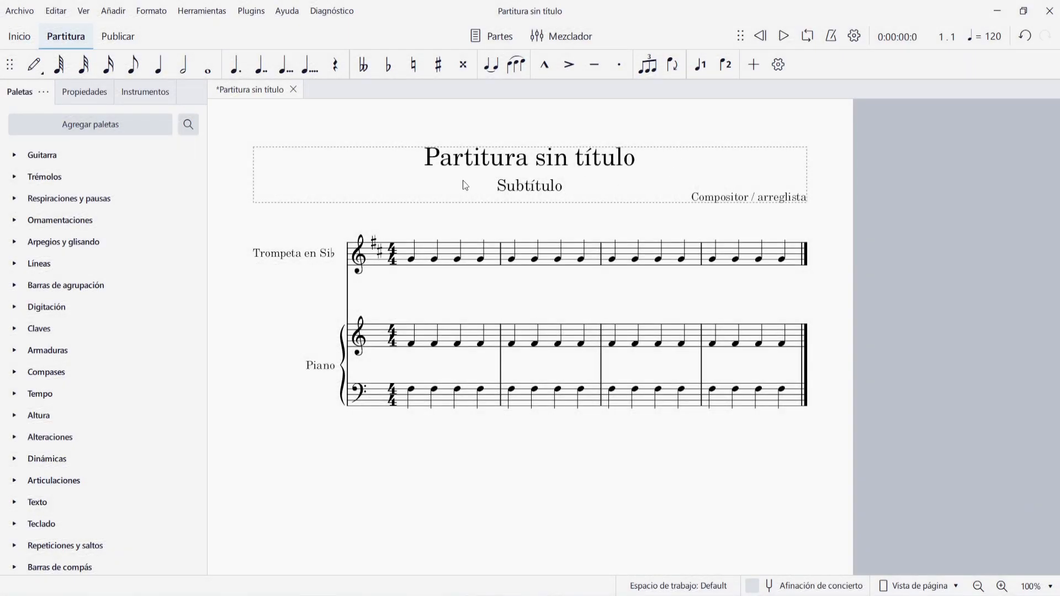
# Step: Play the full score with the Trompeta en Si♭ instrument hidden, and show the instrument again
pyautogui.click(148, 94)
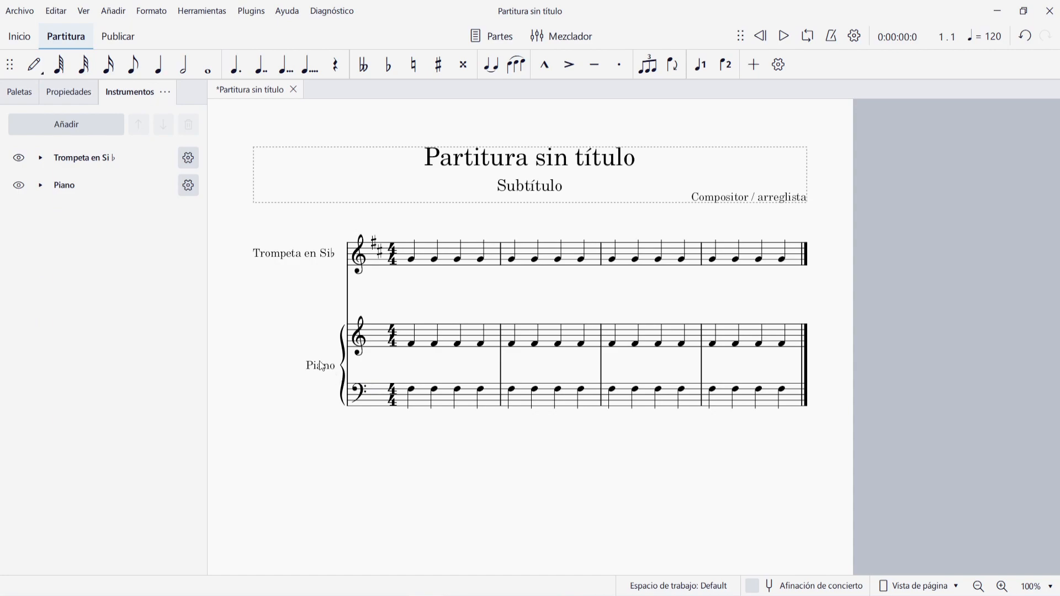
pyautogui.click(19, 160)
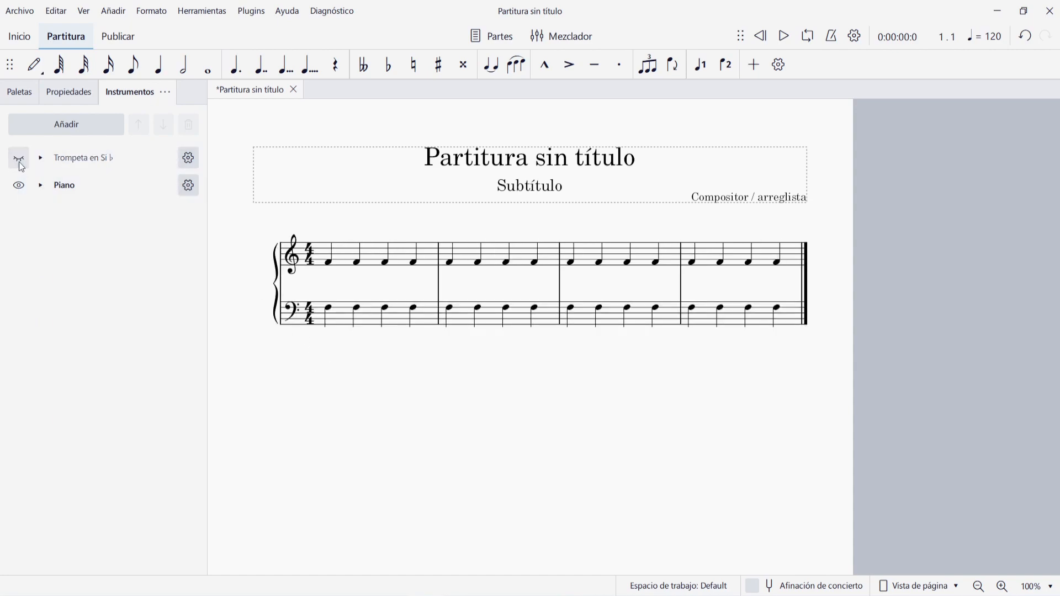
pyautogui.click(783, 43)
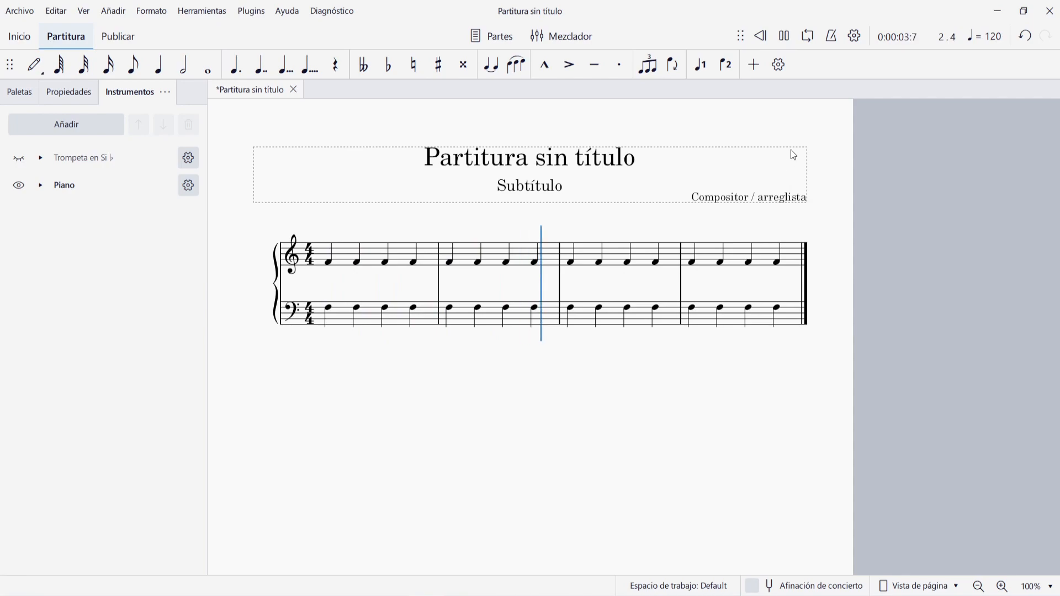
pyautogui.click(784, 37)
pyautogui.click(18, 160)
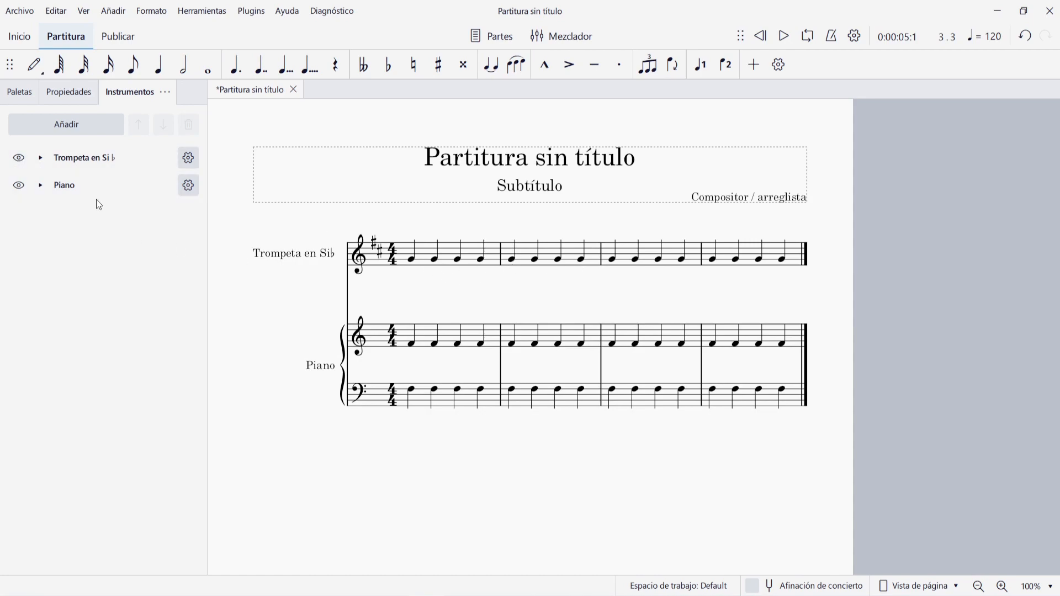
# Step: Hide only the trumpet's Clave de sol staff, keeping the instrument itself visible, and play the score back
pyautogui.click(41, 159)
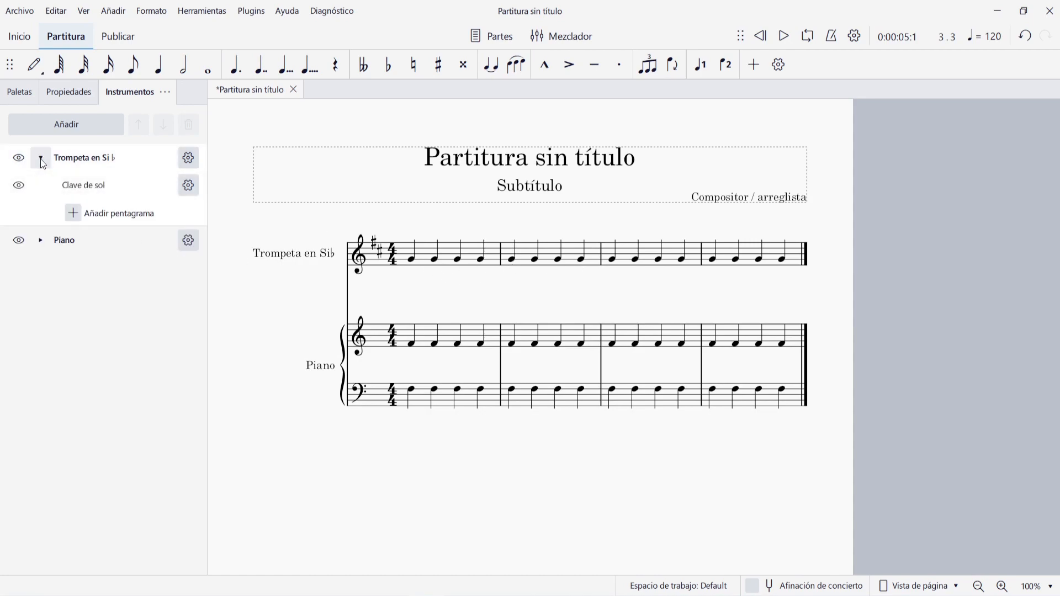
pyautogui.click(19, 186)
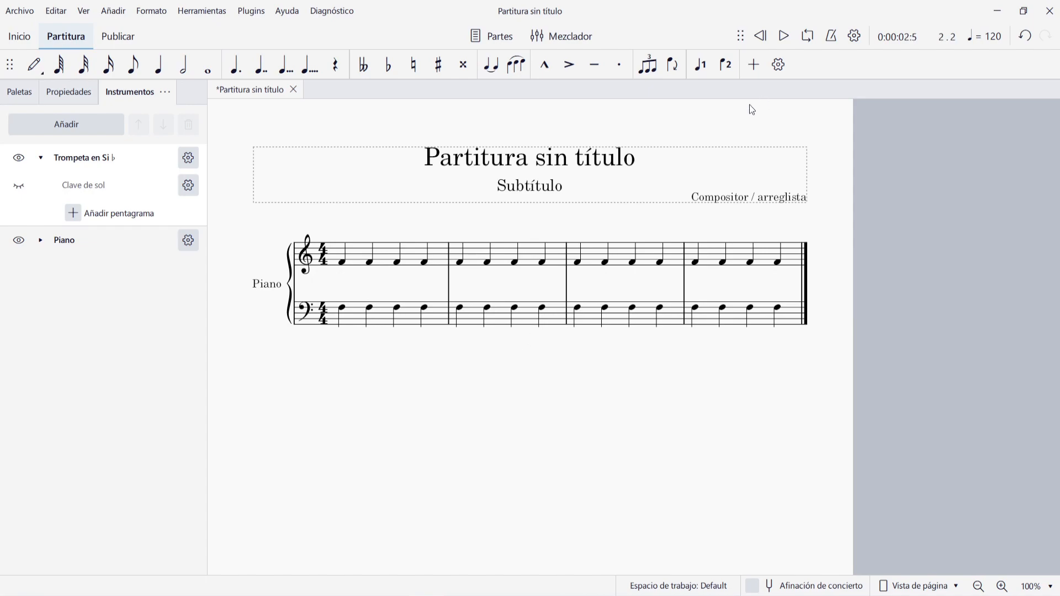
pyautogui.click(784, 37)
pyautogui.click(783, 37)
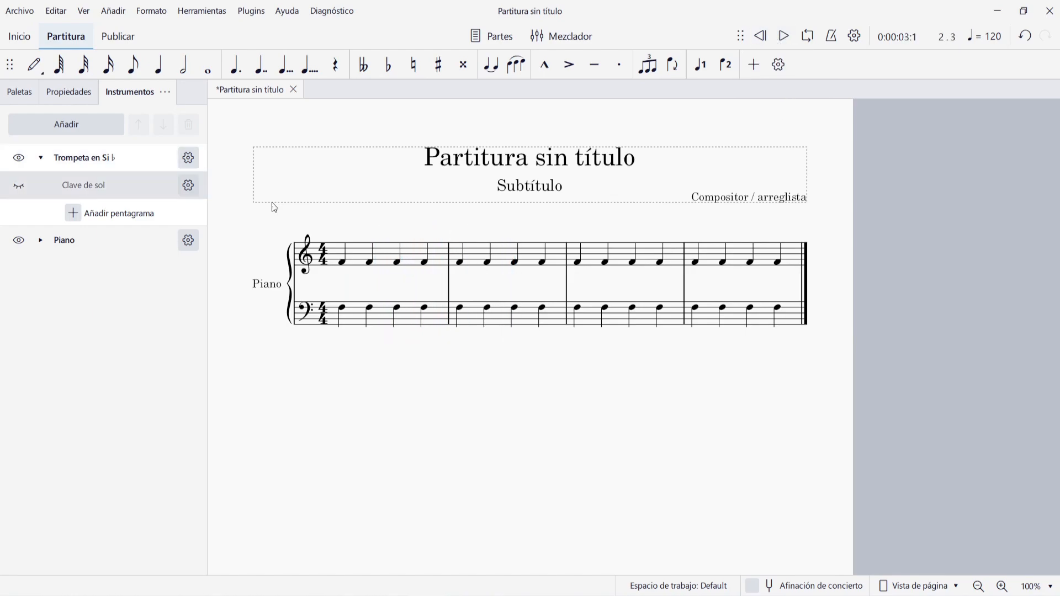
# Step: Expand the Piano instrument to list its individual staves
pyautogui.click(74, 164)
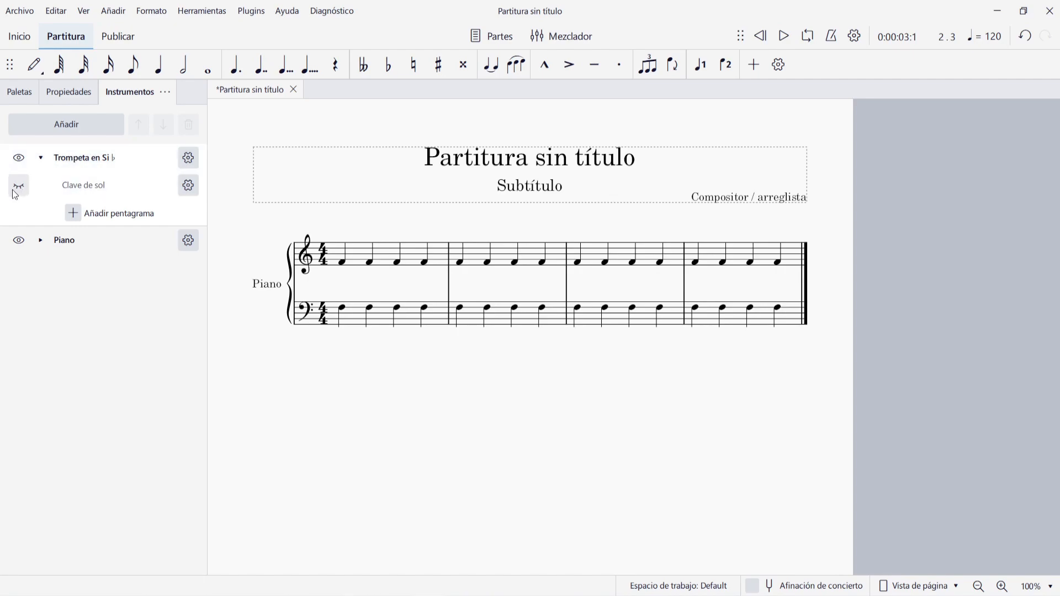
pyautogui.click(76, 188)
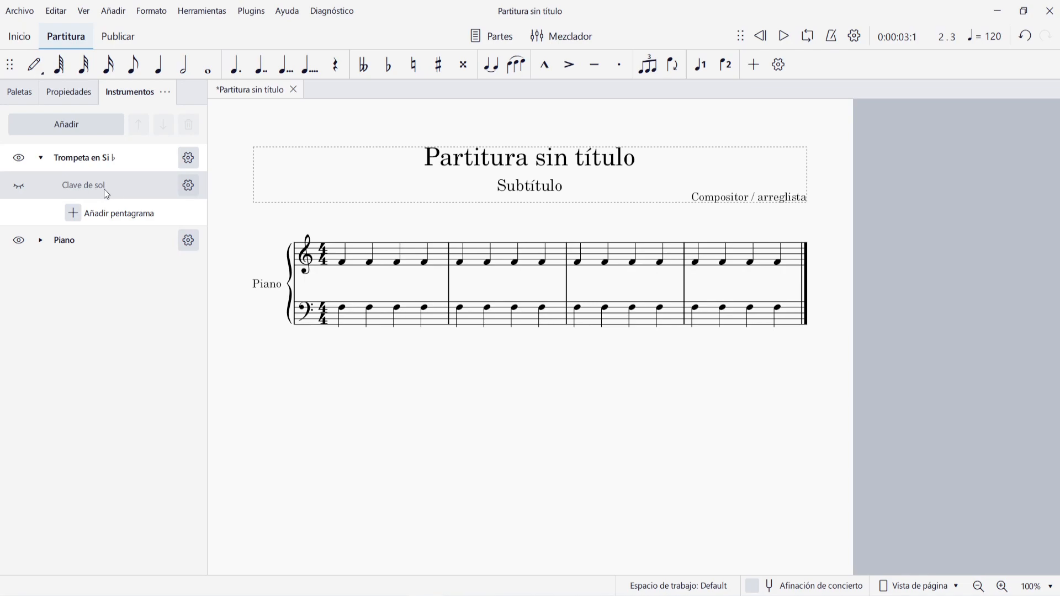
pyautogui.click(37, 241)
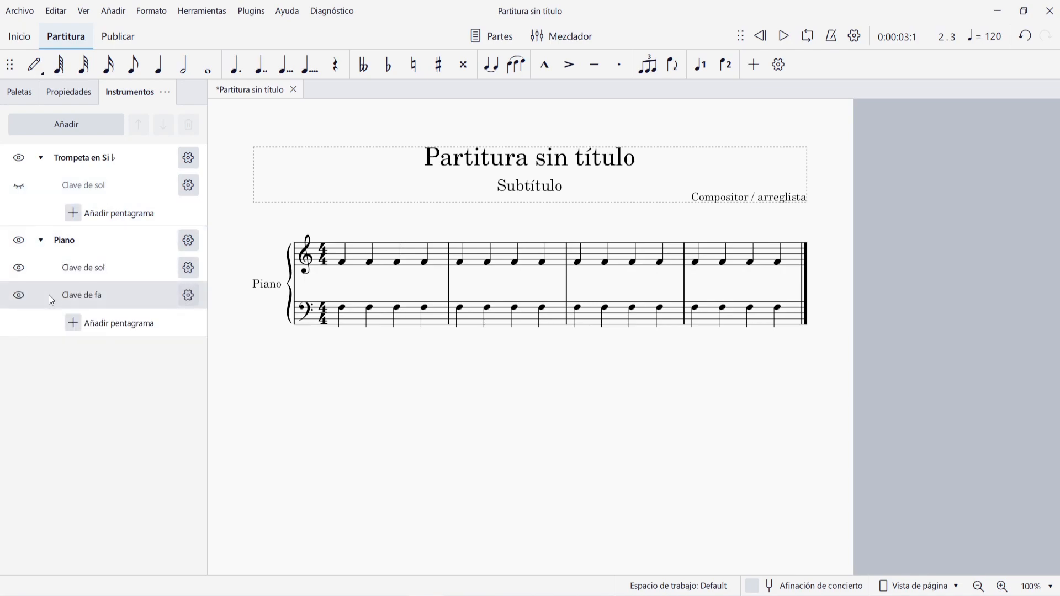
# Step: Hide and show the Piano's Clave de sol and Clave de fa staves individually
pyautogui.click(18, 270)
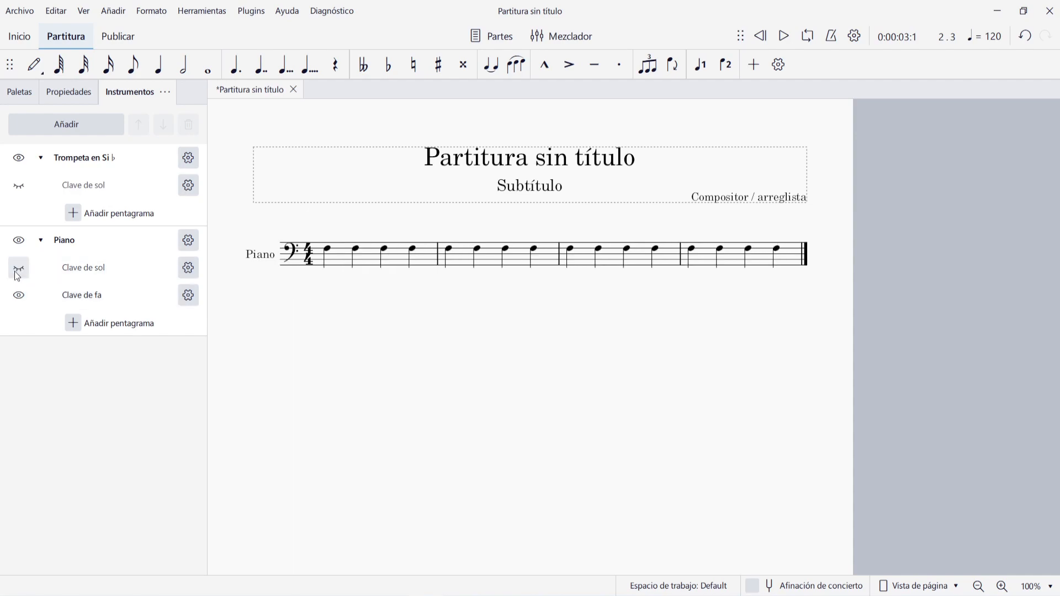
pyautogui.click(19, 269)
pyautogui.click(21, 297)
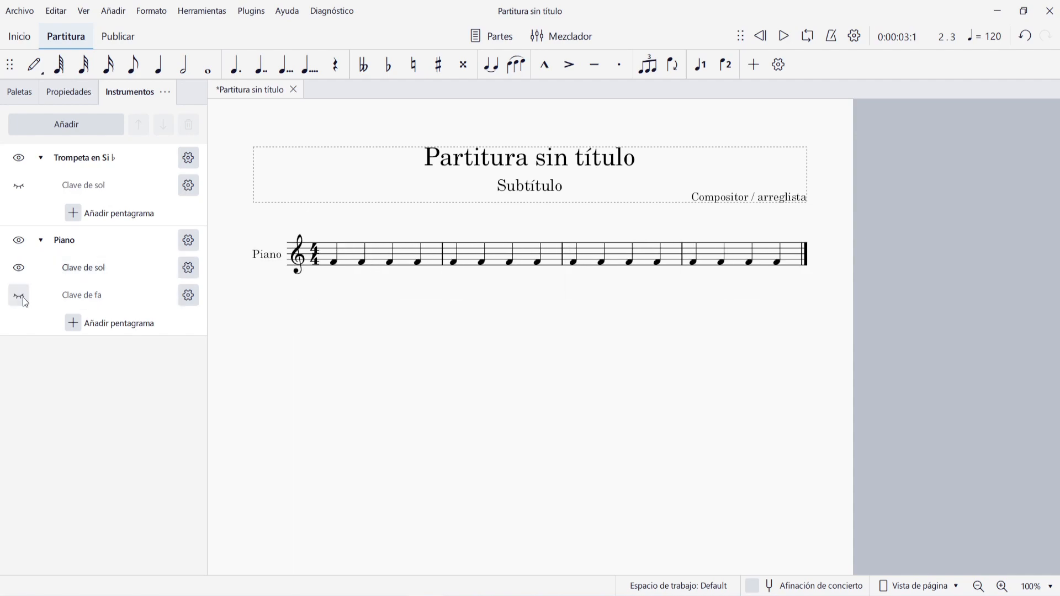
pyautogui.click(21, 297)
pyautogui.click(18, 269)
pyautogui.click(21, 295)
pyautogui.click(21, 295)
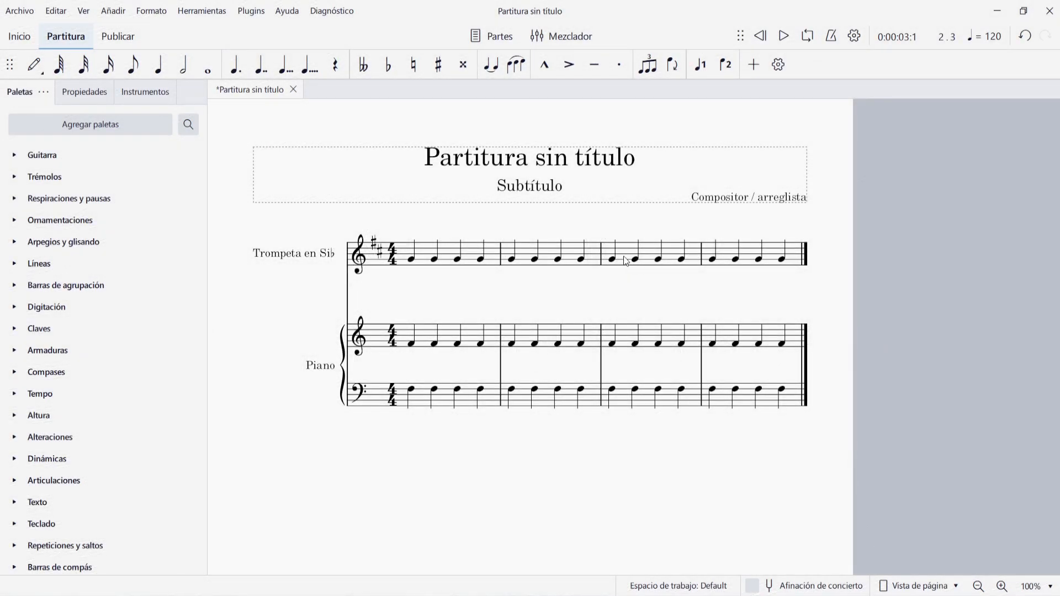
# Step: Insert six empty measures before measure 3
pyautogui.click(625, 254)
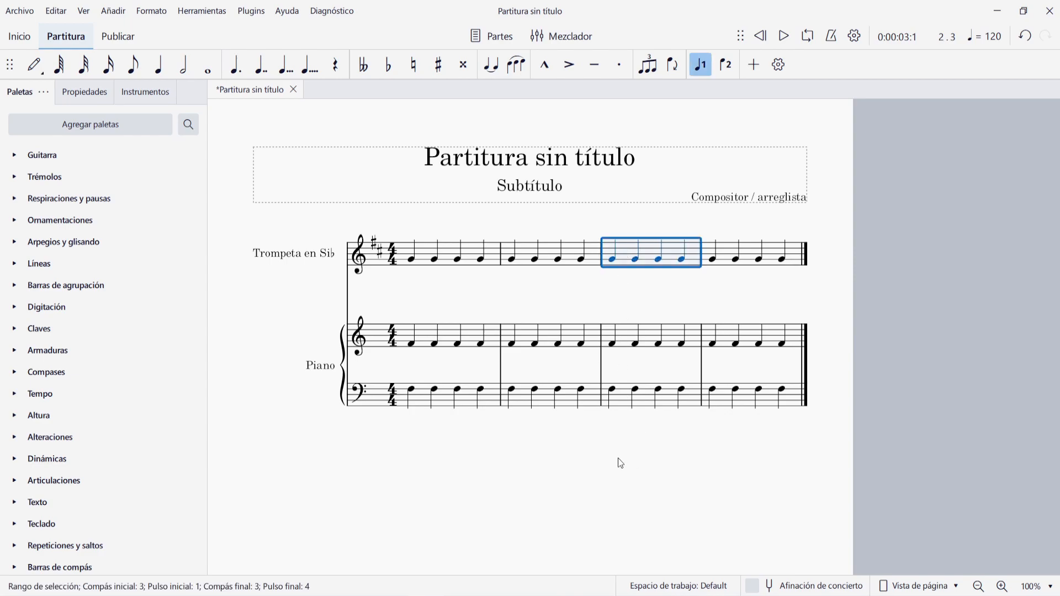
pyautogui.press('Insert')
pyautogui.press('Insert')
pyautogui.press('Insert')
pyautogui.press('Insert')
pyautogui.press('Insert')
pyautogui.press('Insert')
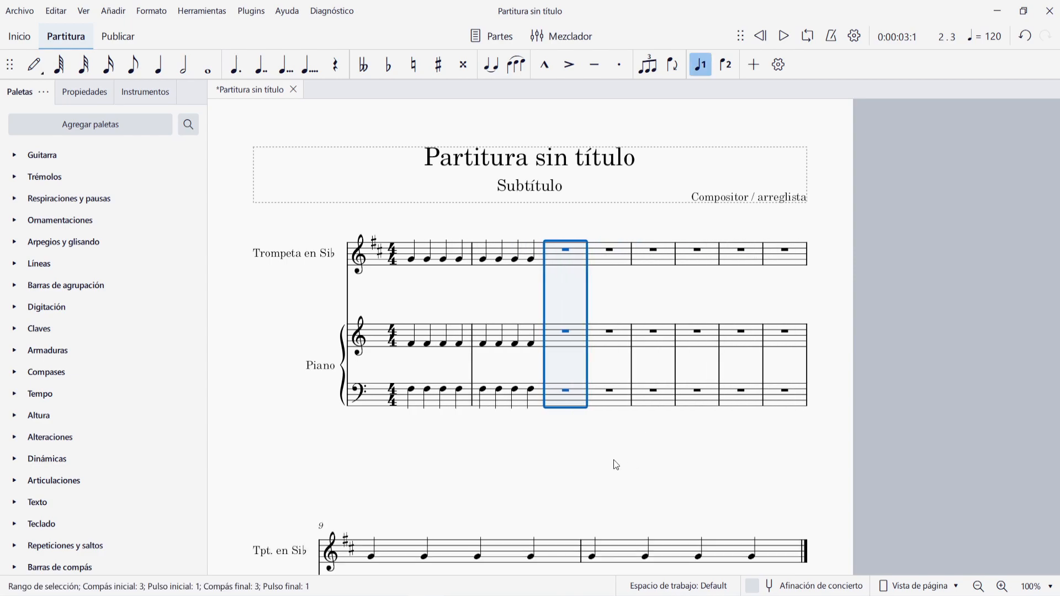
# Step: Insert three empty measures before the final measure of the score and clear the selection
pyautogui.scroll(-2, 570, 456)
pyautogui.scroll(-1, 570, 456)
pyautogui.click(629, 411)
pyautogui.press('Insert')
pyautogui.press('Insert')
pyautogui.scroll(-5, 632, 418)
pyautogui.press('Insert')
pyautogui.click(626, 416)
pyautogui.scroll(9, 626, 415)
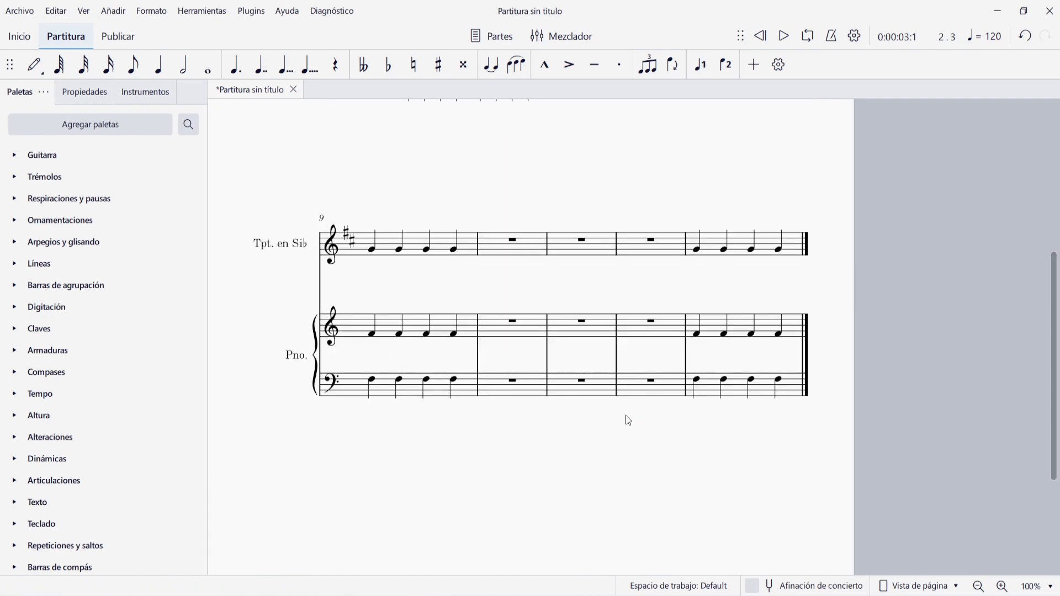
# Step: Turn multimeasure rests on for the score and switch them off again
pyautogui.scroll(-1, 628, 421)
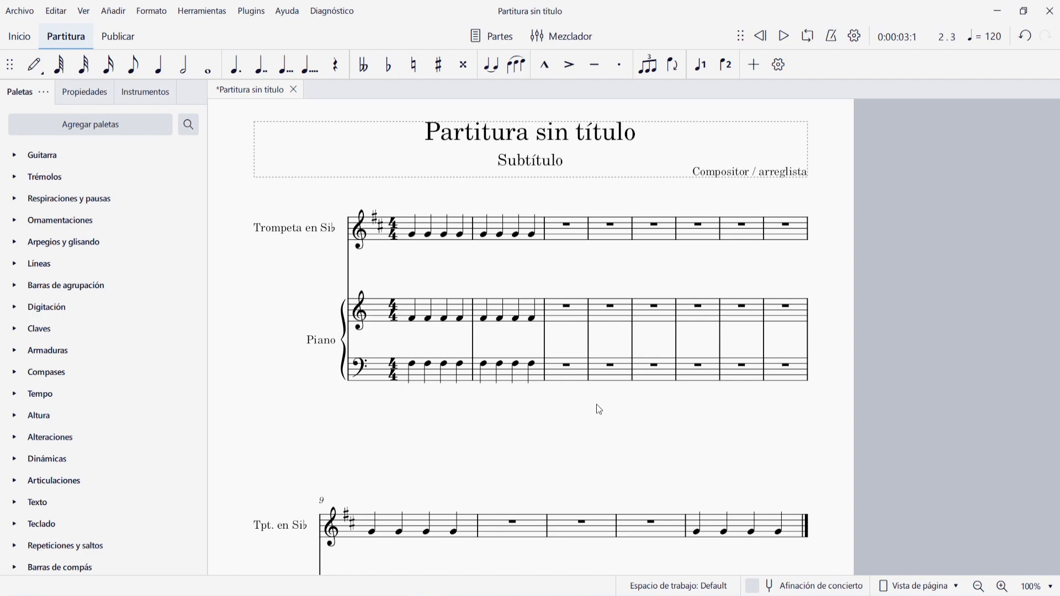
pyautogui.press('m')
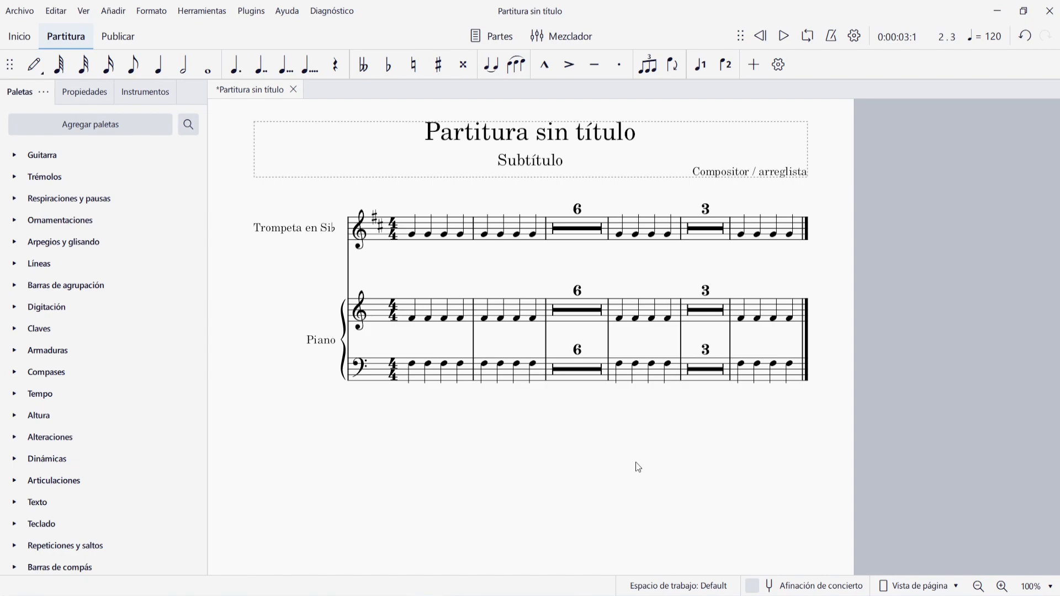
pyautogui.press('m')
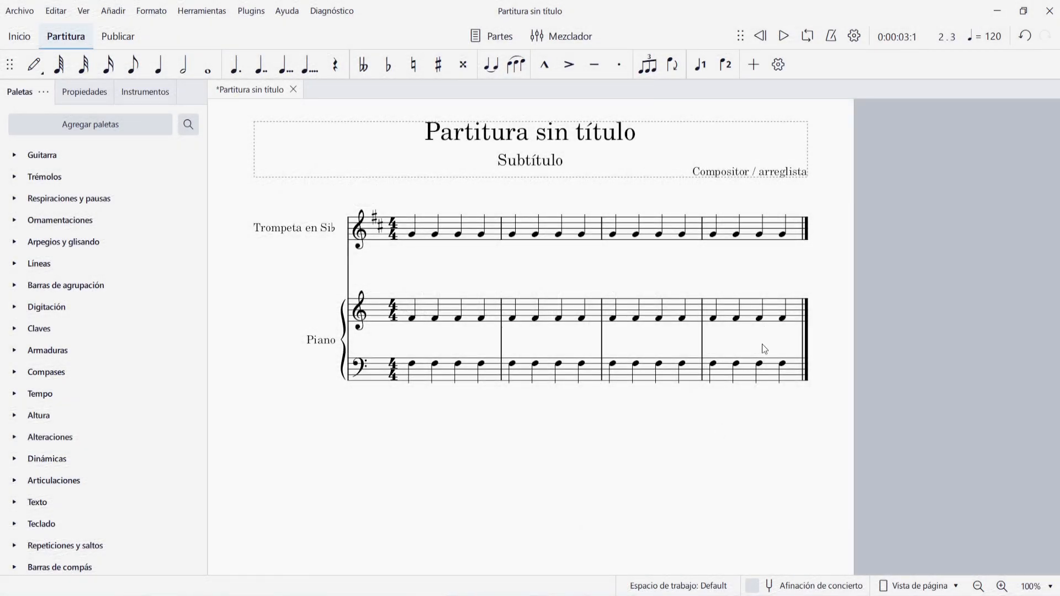
# Step: Add a fermata to the last note of the trumpet staff and both piano staves, and play the score
pyautogui.click(783, 235)
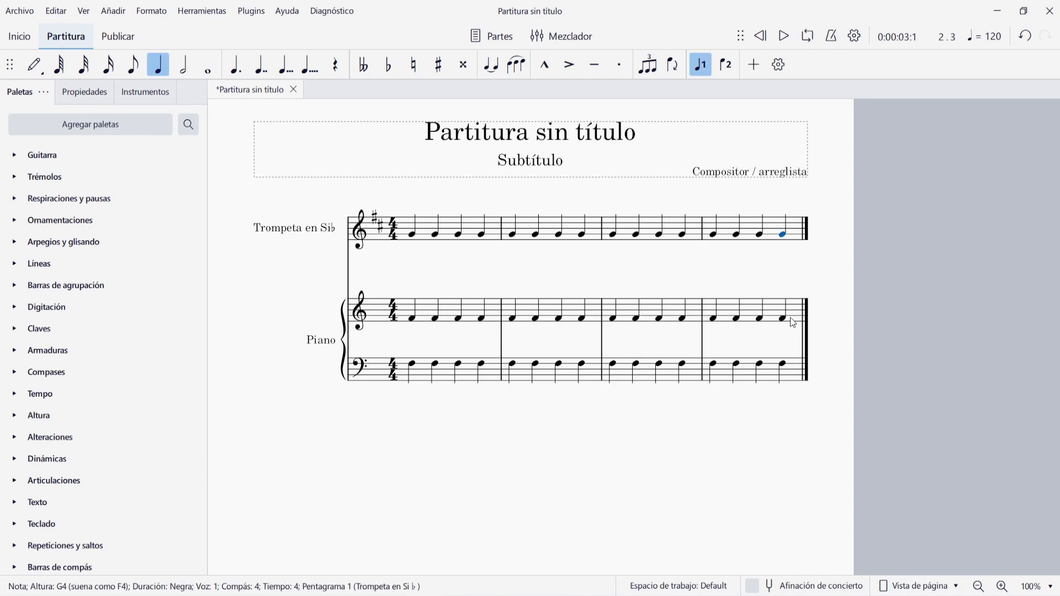
pyautogui.keyDown('ctrl'); pyautogui.click(783, 318); pyautogui.keyUp('ctrl')
pyautogui.keyDown('ctrl'); pyautogui.click(784, 363); pyautogui.keyUp('ctrl')
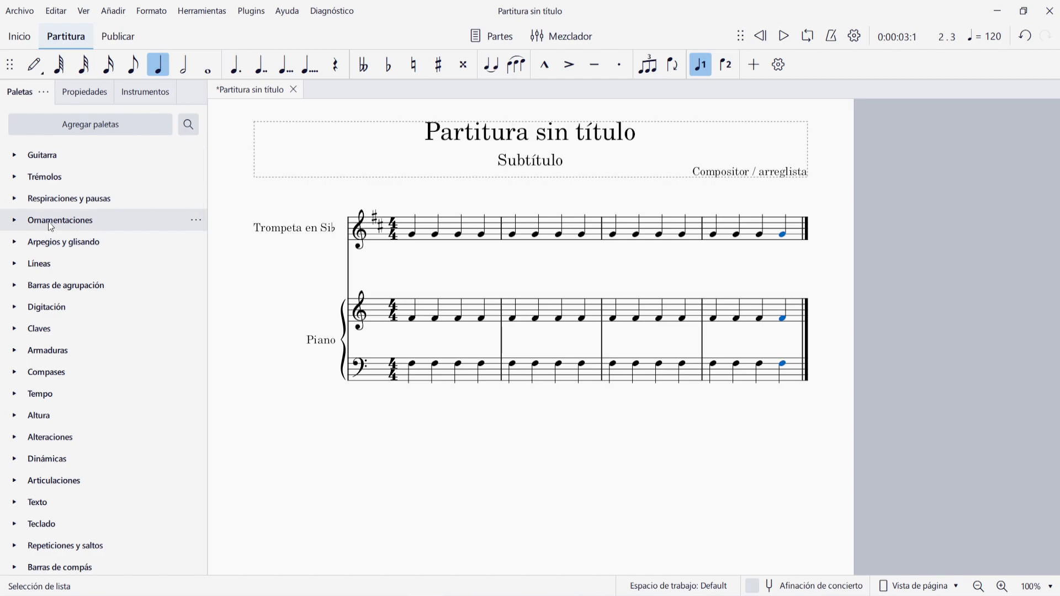
pyautogui.click(14, 200)
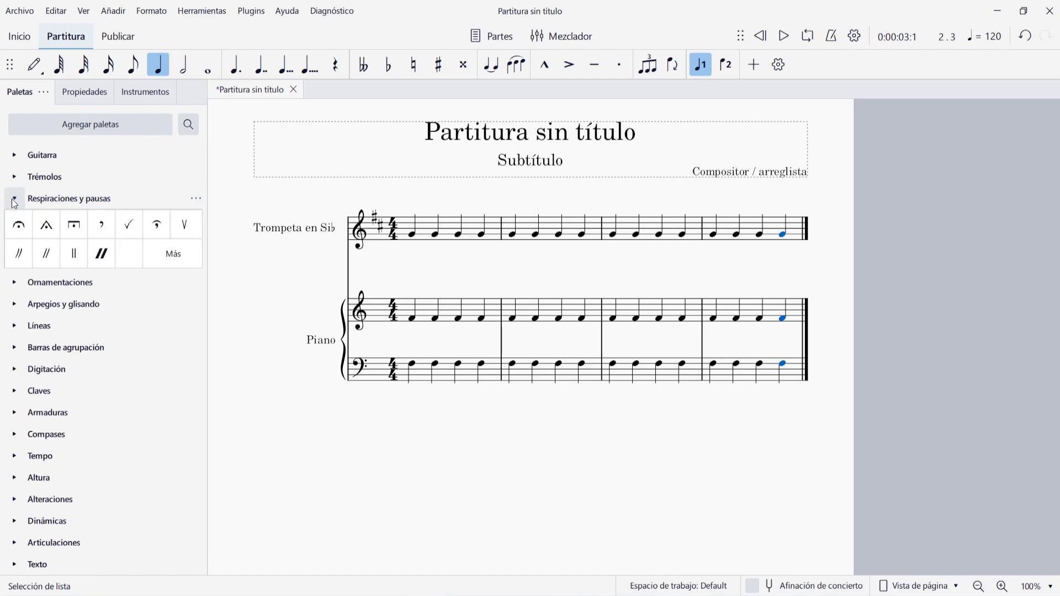
pyautogui.click(19, 235)
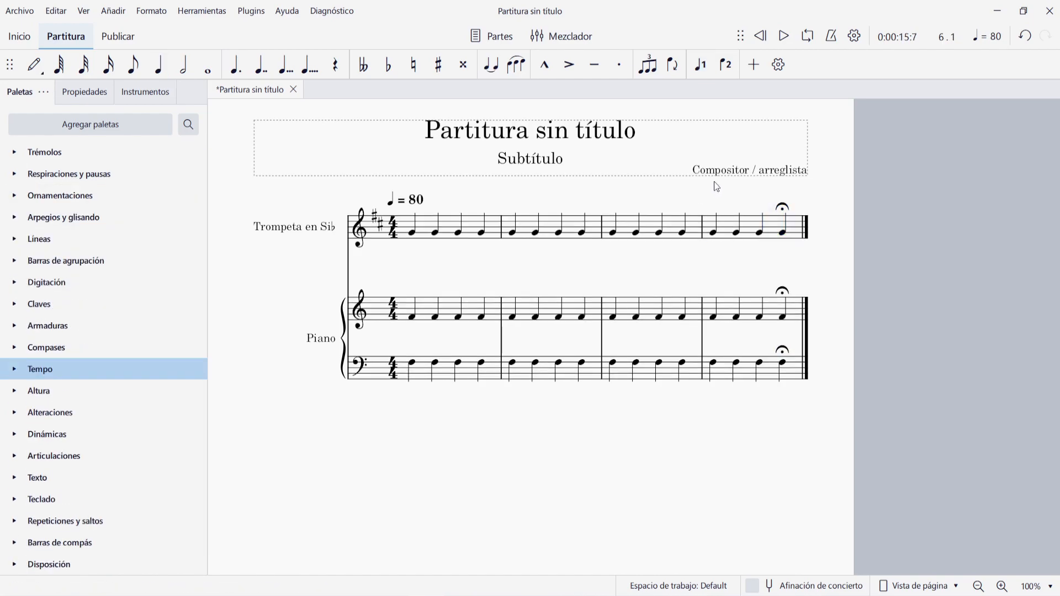
pyautogui.click(785, 37)
# Step: Set the playback time stretch (Expansión de tiempo) of the trumpet's fermata to 4
pyautogui.click(784, 209)
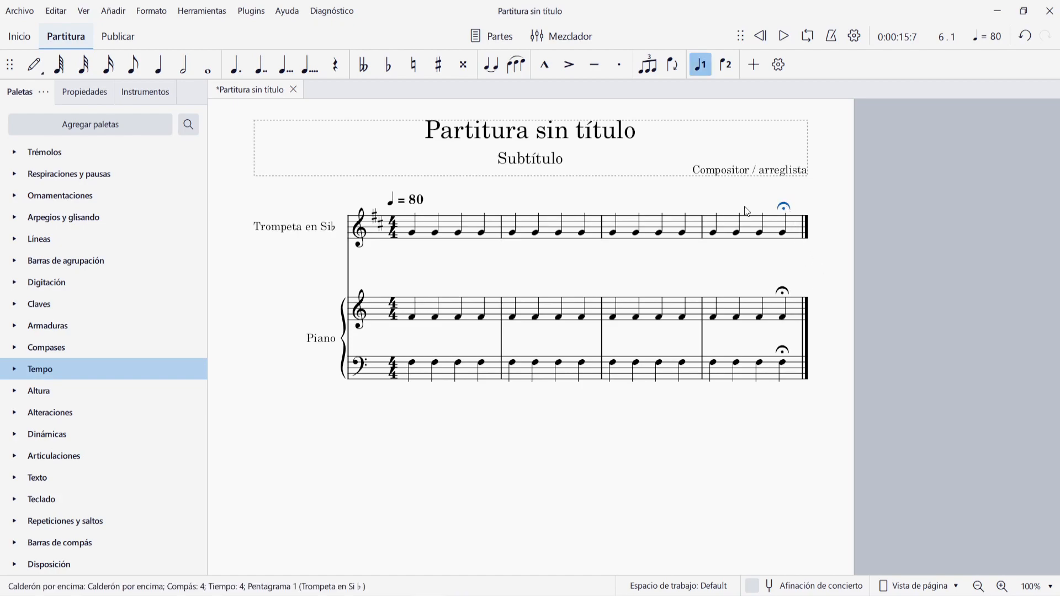
pyautogui.click(86, 92)
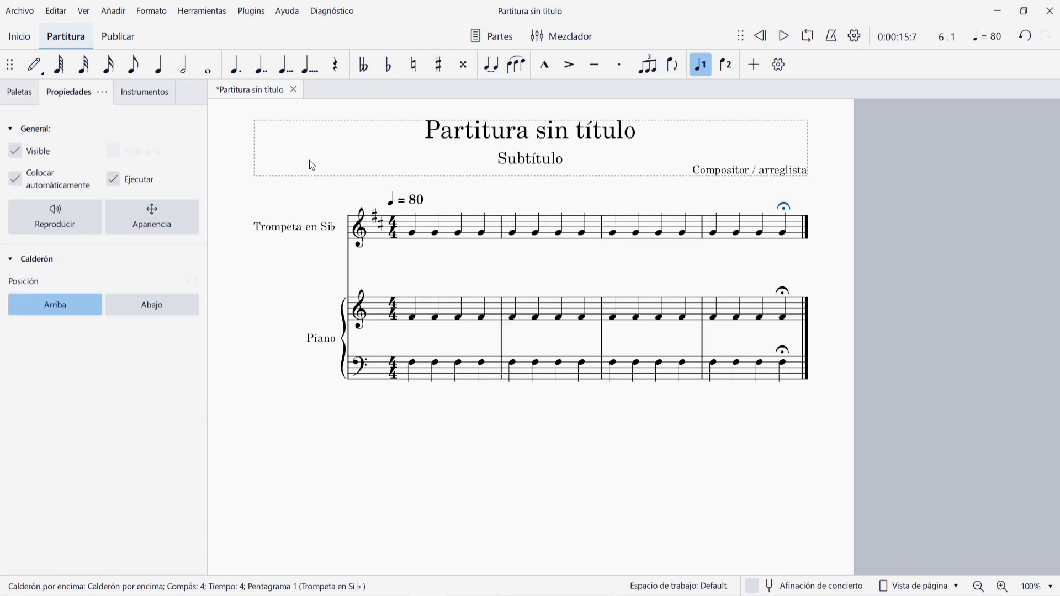
pyautogui.click(34, 226)
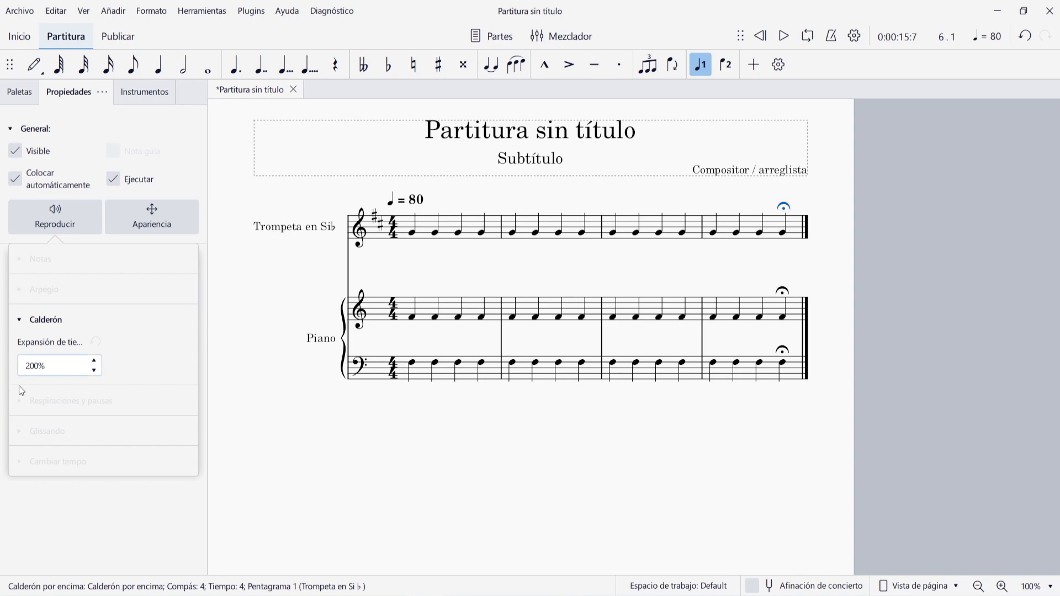
pyautogui.doubleClick(30, 366)
pyautogui.write('4')
pyautogui.click(683, 407)
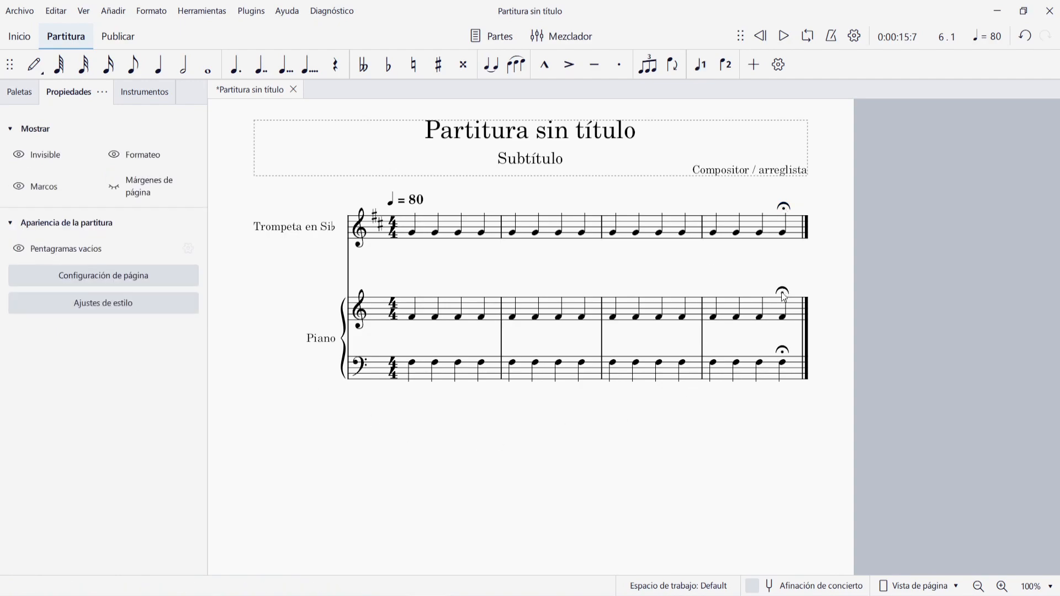
# Step: Check the playback time stretch of the fermata on the piano's bass staff and play the score
pyautogui.click(782, 350)
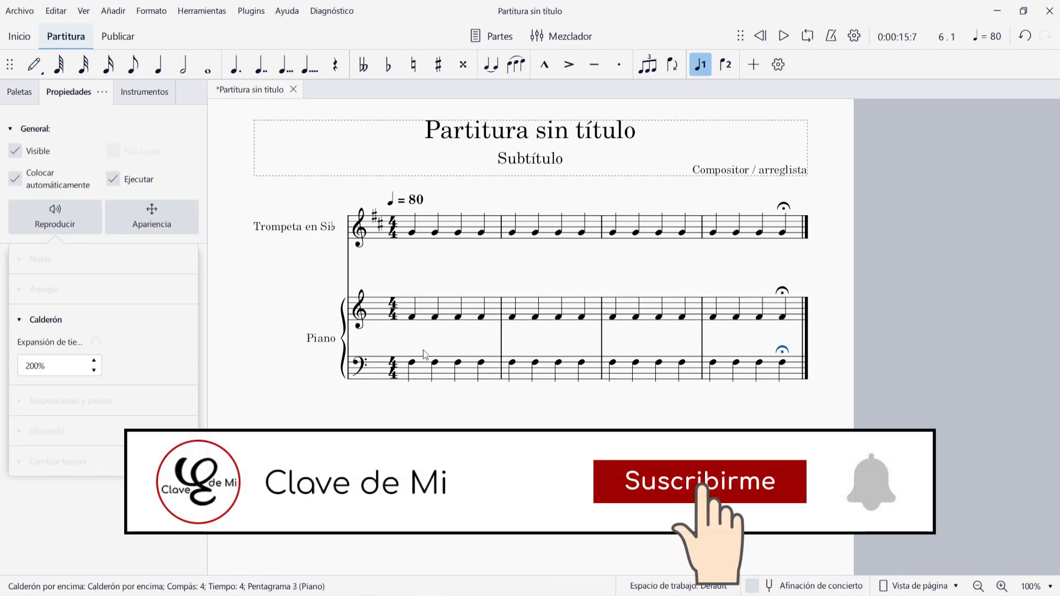
pyautogui.press('Escape')
pyautogui.press('space')
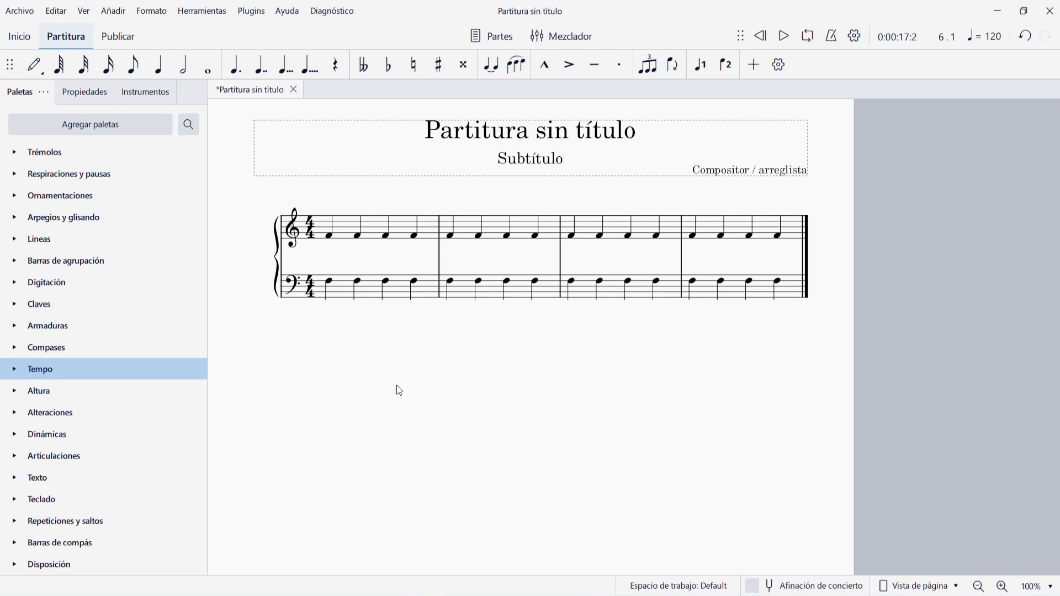
# Step: Apply the one-sharp key signature (Sol mayor, Mi menor) to both piano staves and undo it
pyautogui.click(15, 329)
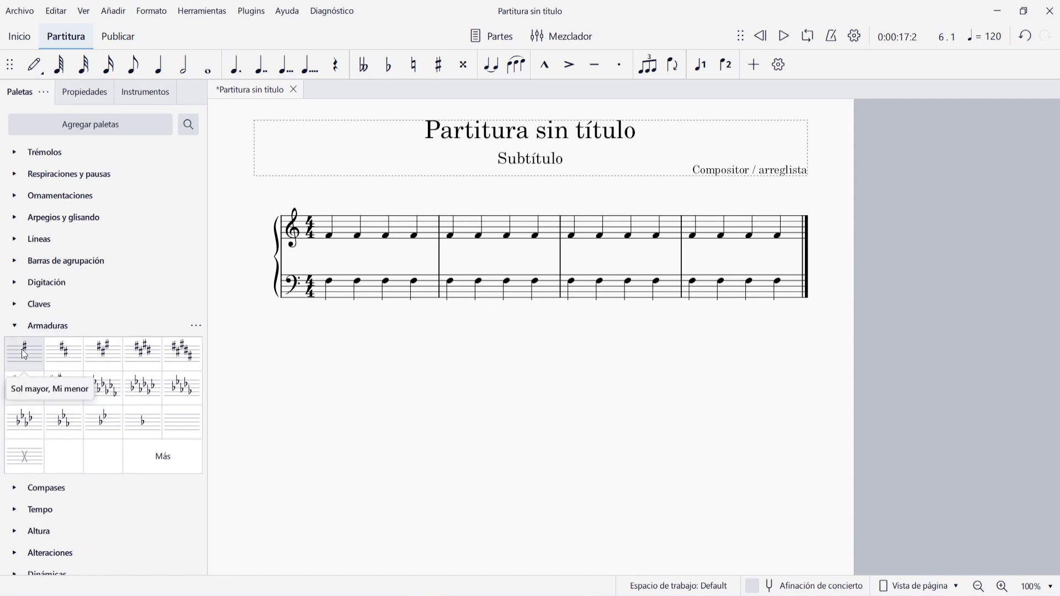
pyautogui.moveTo(25, 353)
pyautogui.mouseDown()
pyautogui.moveTo(341, 303)
pyautogui.moveTo(344, 223)
pyautogui.moveTo(380, 252)
pyautogui.moveTo(352, 242)
pyautogui.moveTo(361, 262)
pyautogui.moveTo(350, 277)
pyautogui.moveTo(297, 296)
pyautogui.mouseUp()
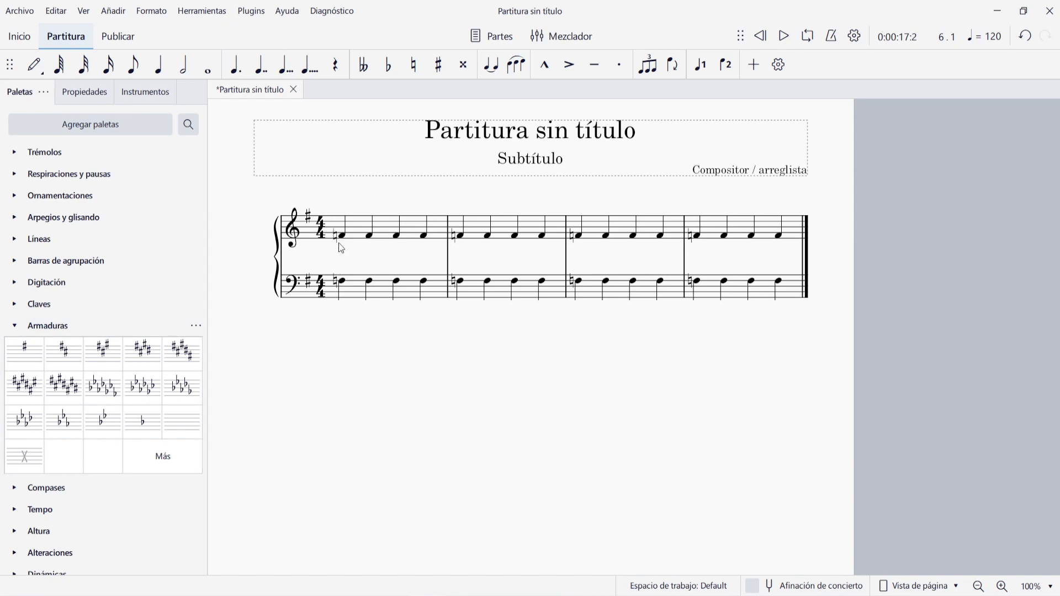
pyautogui.hotkey('ctrl', 'z')
# Step: Apply the one-sharp key signature (Sol mayor, Mi menor) at measure 1 of the treble staff only
pyautogui.moveTo(20, 360)
pyautogui.mouseDown()
pyautogui.moveTo(236, 330)
pyautogui.moveTo(339, 280)
pyautogui.moveTo(346, 253)
pyautogui.moveTo(361, 249)
pyautogui.moveTo(338, 294)
pyautogui.mouseUp()
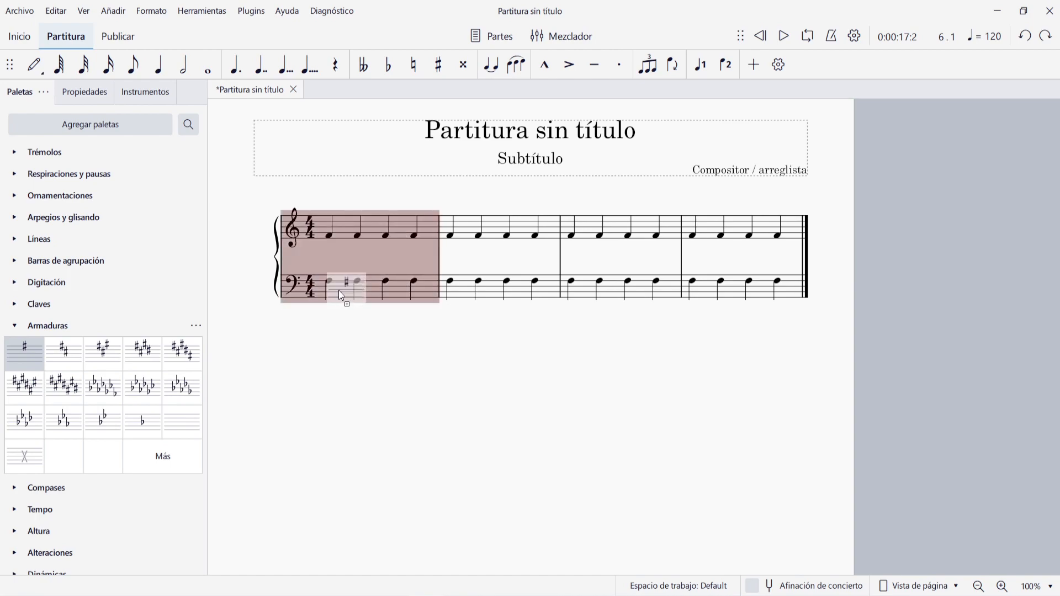
pyautogui.press('ctrl')
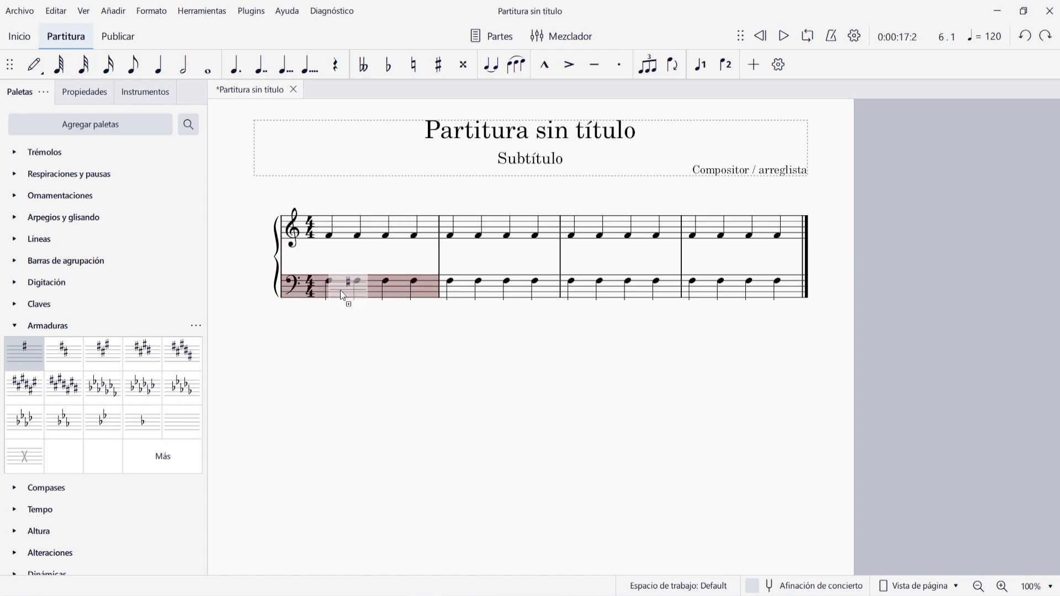
pyautogui.press('ctrl')
pyautogui.moveTo(340, 290); pyautogui.dragTo(338, 229)
pyautogui.press('ctrl')
pyautogui.press('ctrl')
pyautogui.press('ctrl')
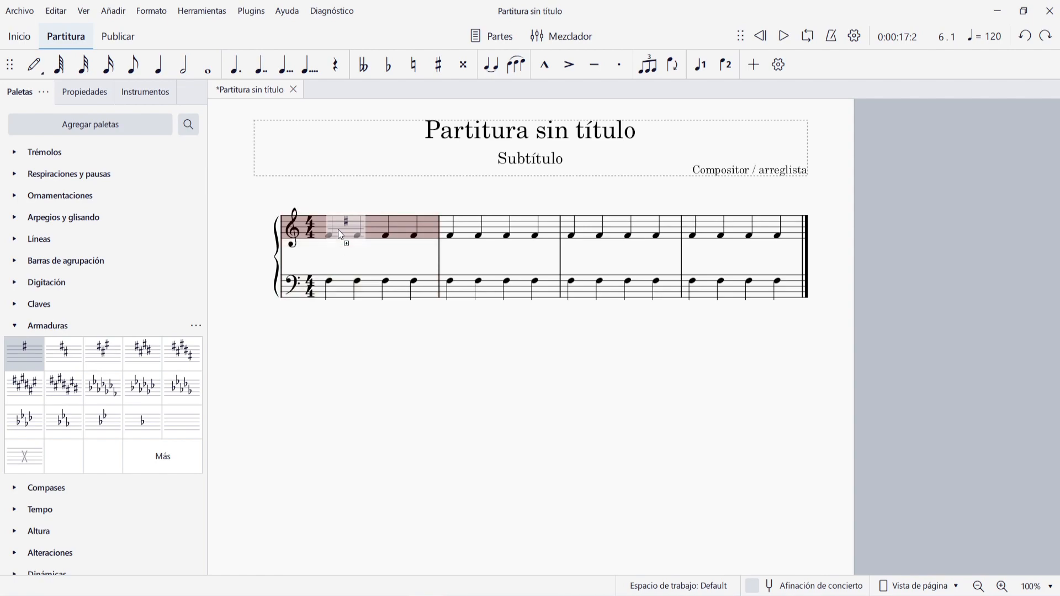
pyautogui.moveTo(338, 230); pyautogui.dragTo(338, 230)
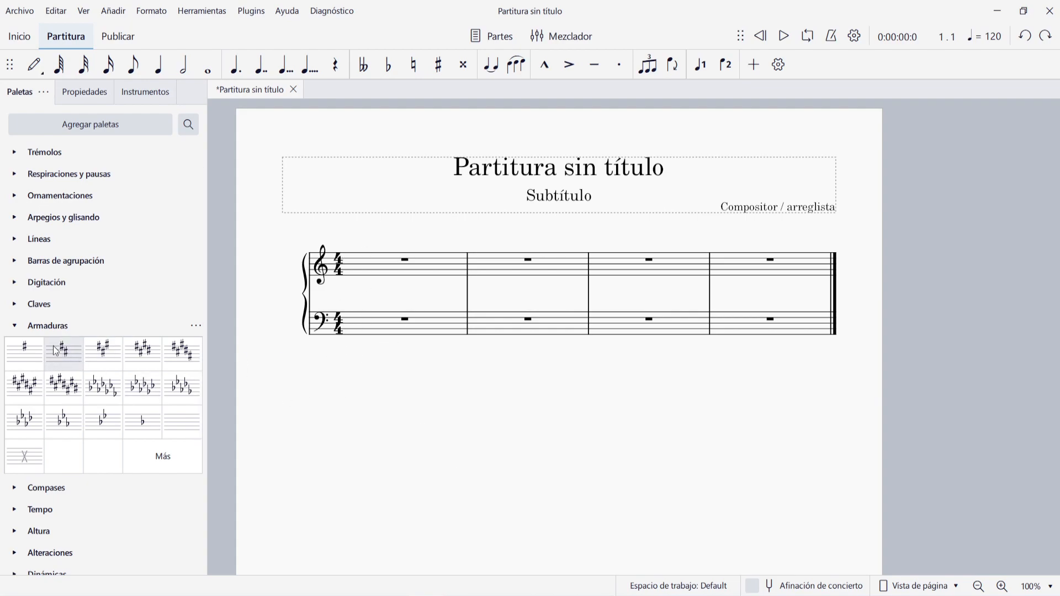
# Step: Apply a 2/4 time signature to the bass staff only, leaving the treble staff in 4/4
pyautogui.click(13, 328)
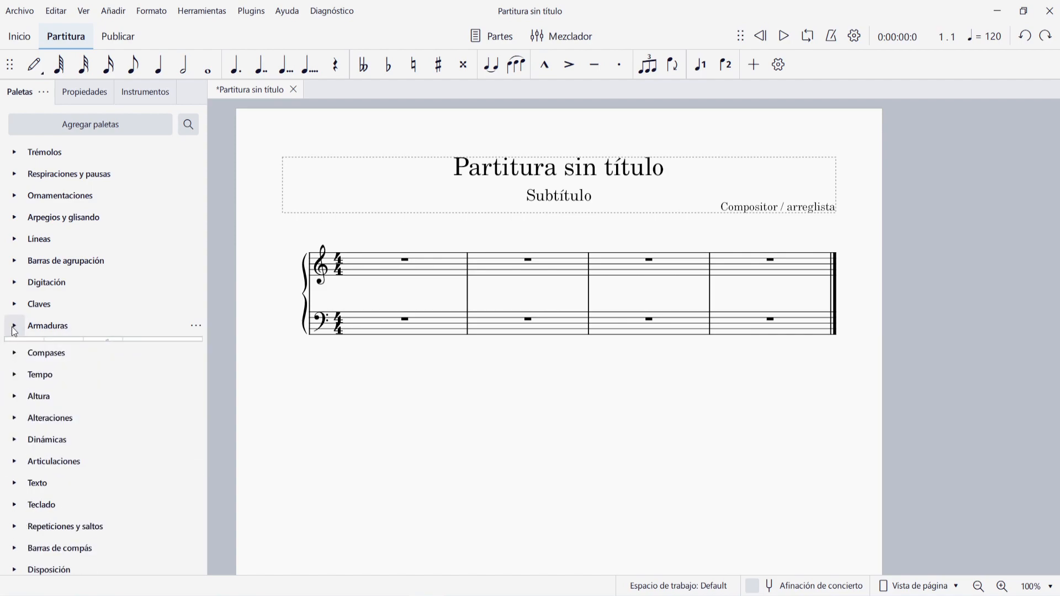
pyautogui.click(15, 347)
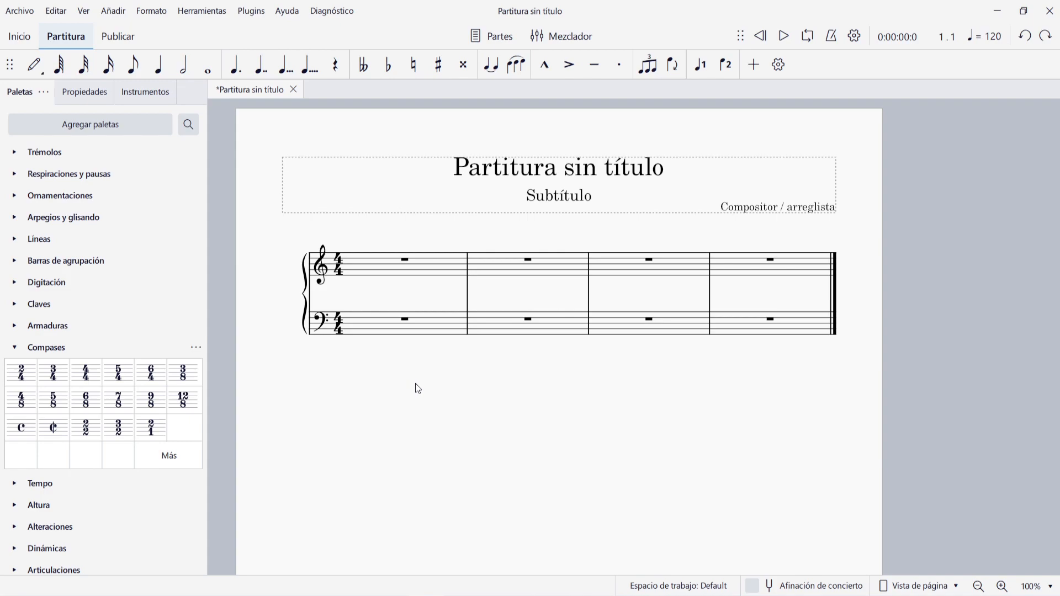
pyautogui.click(18, 371)
pyautogui.moveTo(21, 376)
pyautogui.mouseDown()
pyautogui.moveTo(276, 386)
pyautogui.moveTo(367, 342)
pyautogui.moveTo(376, 313)
pyautogui.moveTo(380, 326)
pyautogui.moveTo(378, 266)
pyautogui.moveTo(339, 324)
pyautogui.moveTo(371, 328)
pyautogui.moveTo(345, 327)
pyautogui.mouseUp()
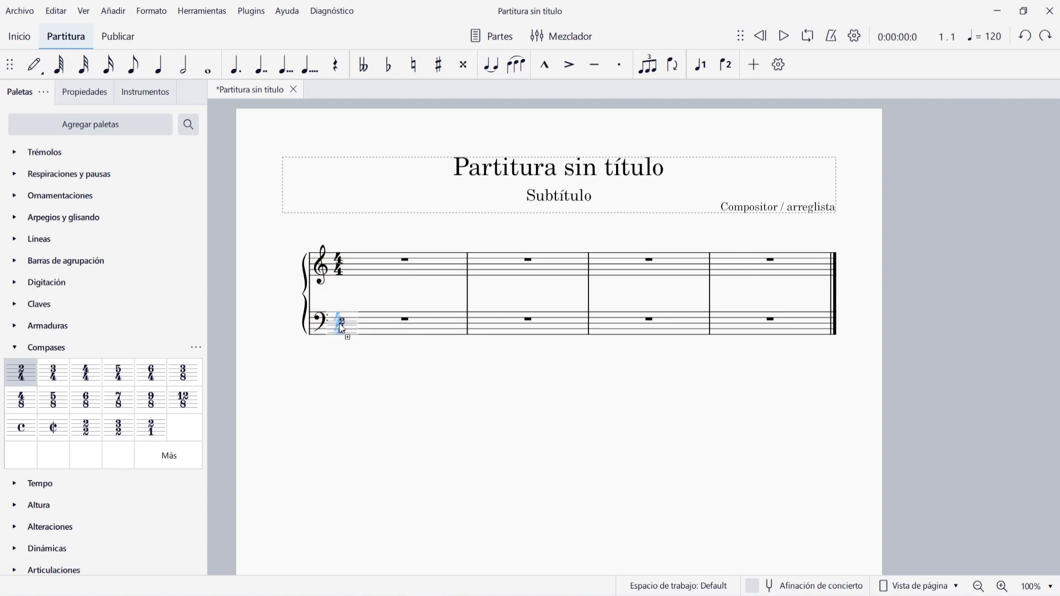
pyautogui.hotkey('ctrl', 'z')
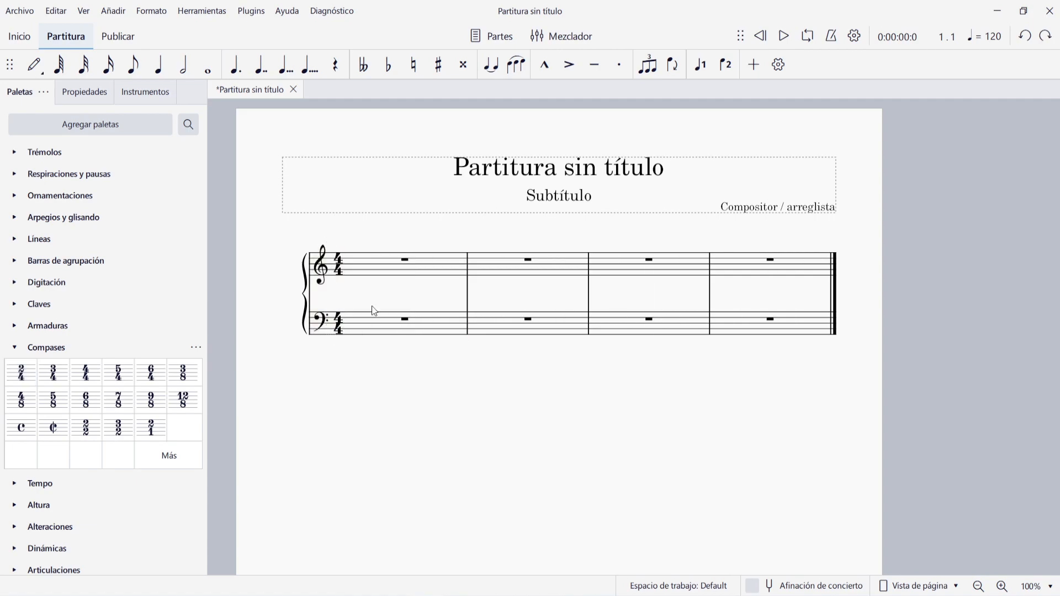
pyautogui.moveTo(21, 373)
pyautogui.mouseDown()
pyautogui.moveTo(111, 376)
pyautogui.moveTo(359, 333)
pyautogui.moveTo(392, 298)
pyautogui.moveTo(395, 320)
pyautogui.moveTo(385, 260)
pyautogui.moveTo(391, 320)
pyautogui.moveTo(365, 323)
pyautogui.mouseUp()
# Step: Enter four G quarter notes in the first measure of the treble staff
pyautogui.click(382, 268)
pyautogui.press('n')
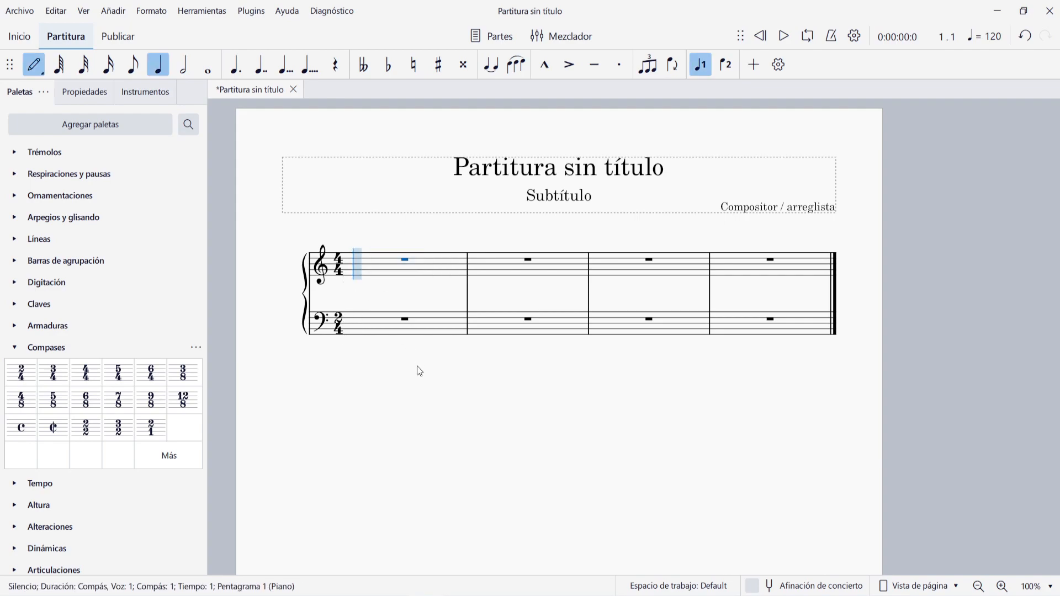
pyautogui.press('g')
pyautogui.press('g')
pyautogui.press('g')
pyautogui.press('g')
pyautogui.press('Escape')
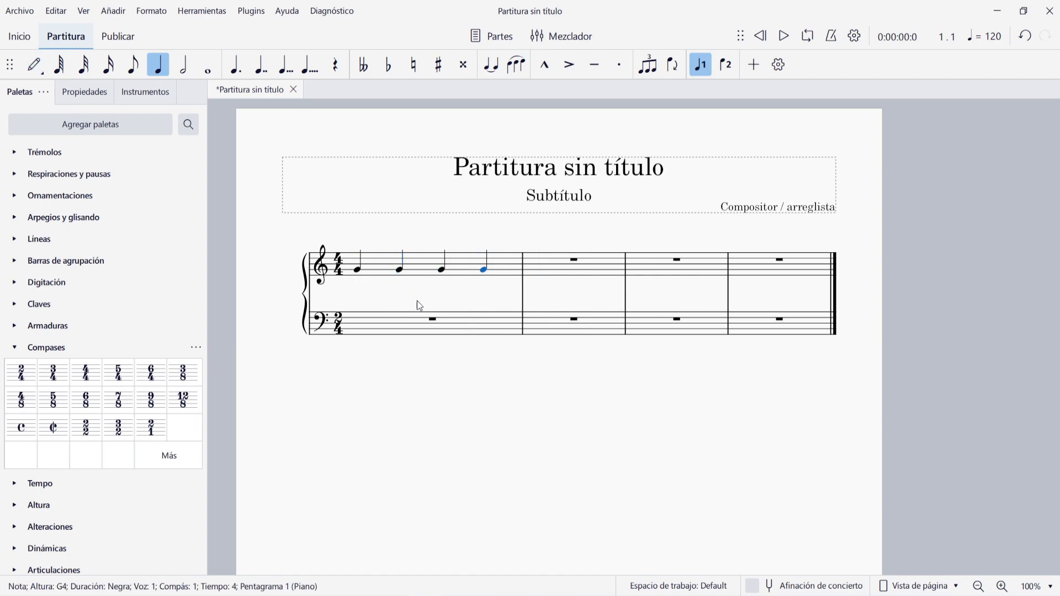
# Step: Enter two G quarter notes in the first measure of the bass staff
pyautogui.click(383, 329)
pyautogui.press('n')
pyautogui.press('g')
pyautogui.press('g')
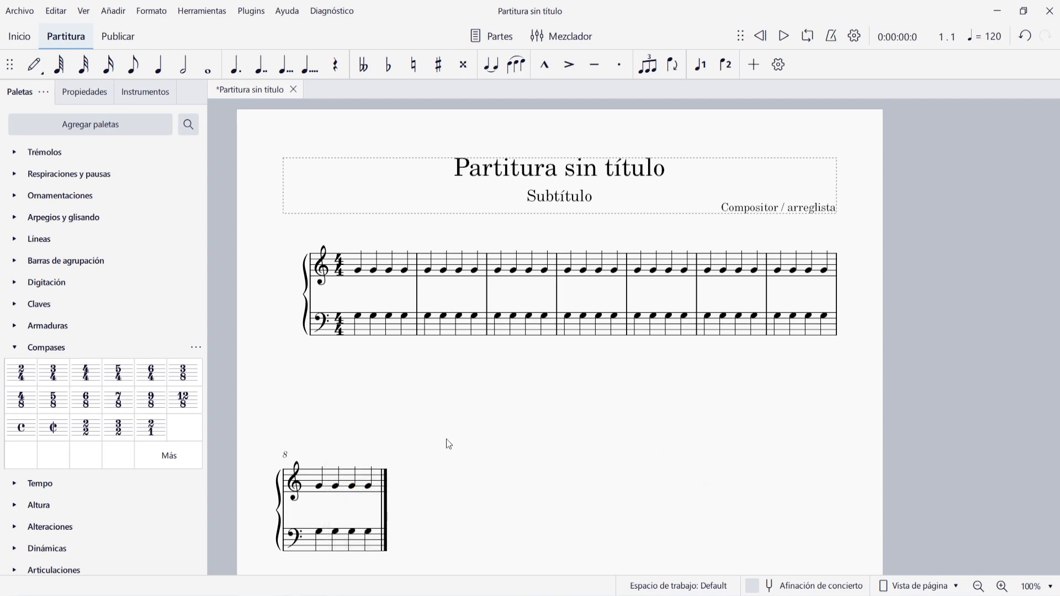
# Step: Reduce the layout stretch of measures 1 to 8 to fit them all on one system
pyautogui.click(328, 482)
pyautogui.click(614, 440)
pyautogui.click(374, 263)
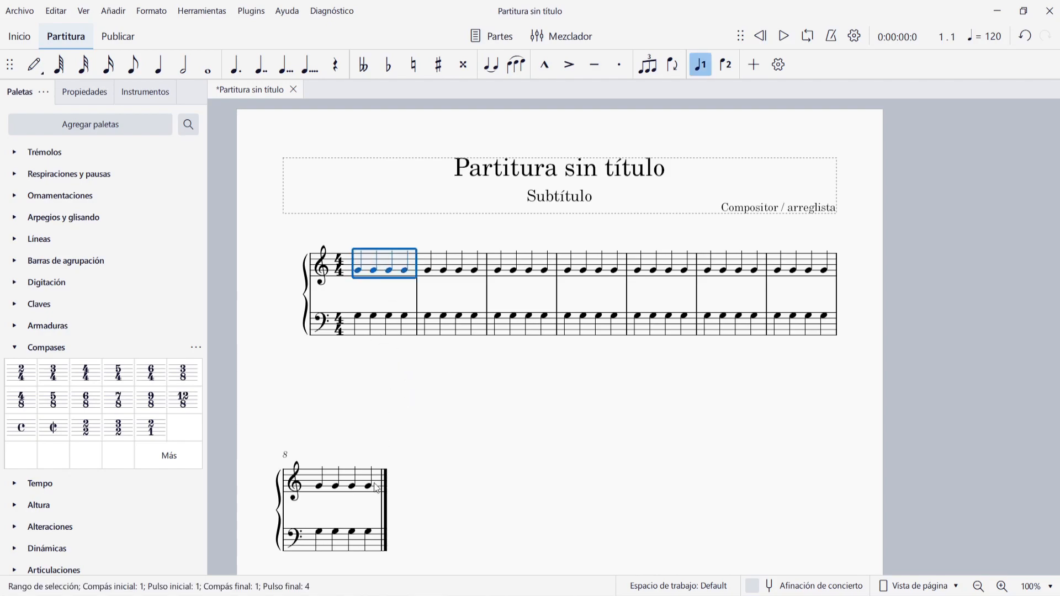
pyautogui.keyDown('shift'); pyautogui.click(346, 481); pyautogui.keyUp('shift')
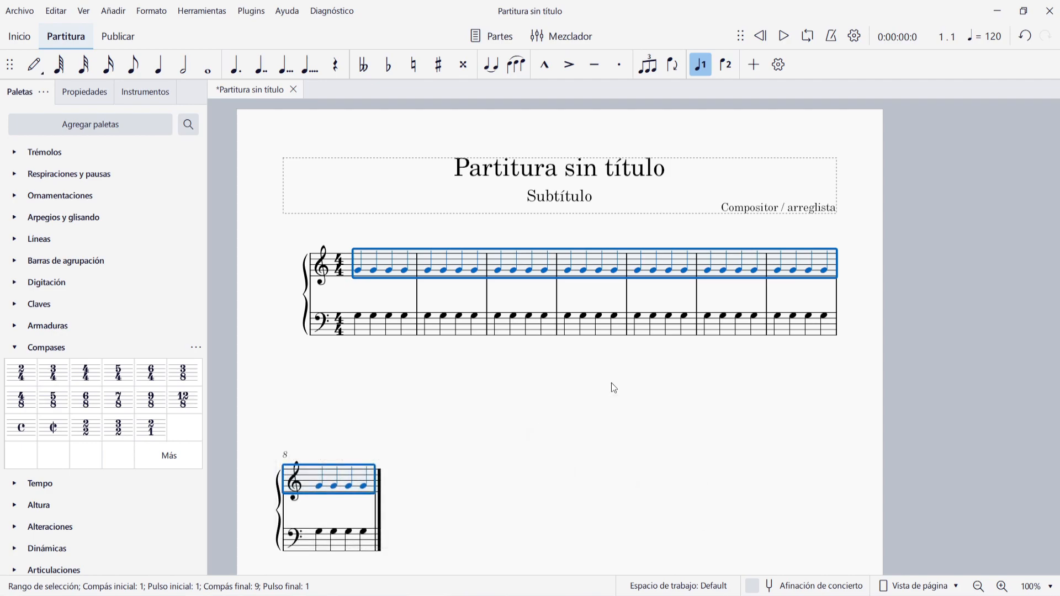
pyautogui.press('{')
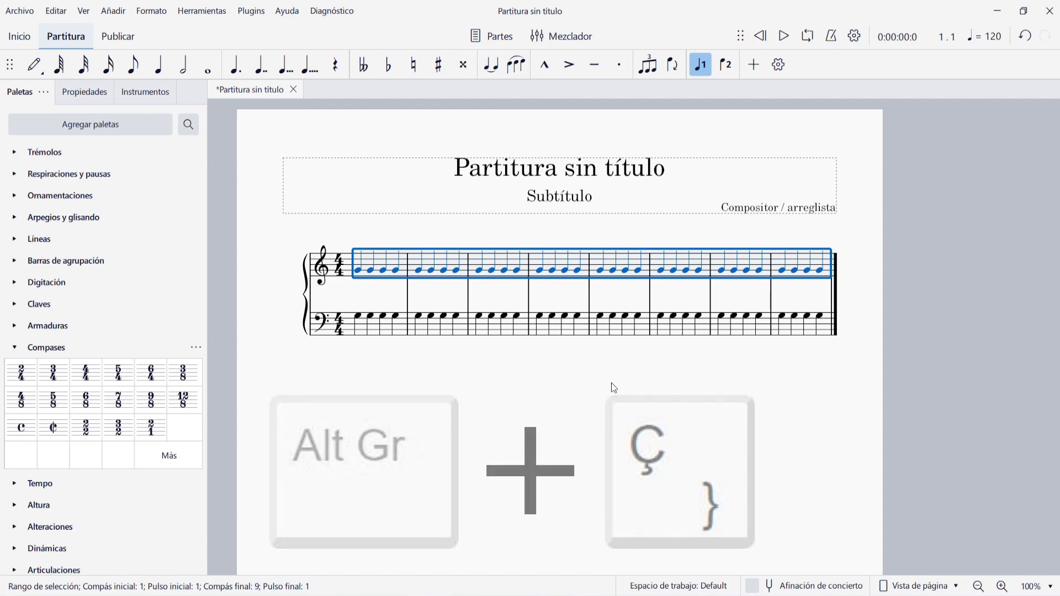
# Step: Increase the layout stretch of the selected measures 1 to 8
pyautogui.press('}')
pyautogui.press('}')
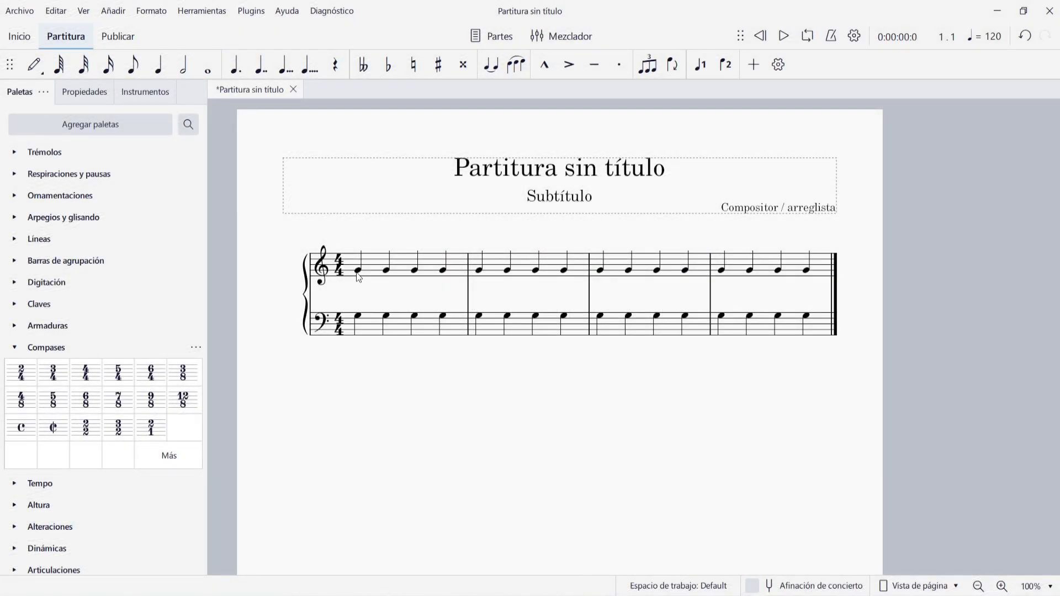
# Step: Add the dynamics p, f and p to the first three treble notes of measure 1, in that order
pyautogui.click(358, 274)
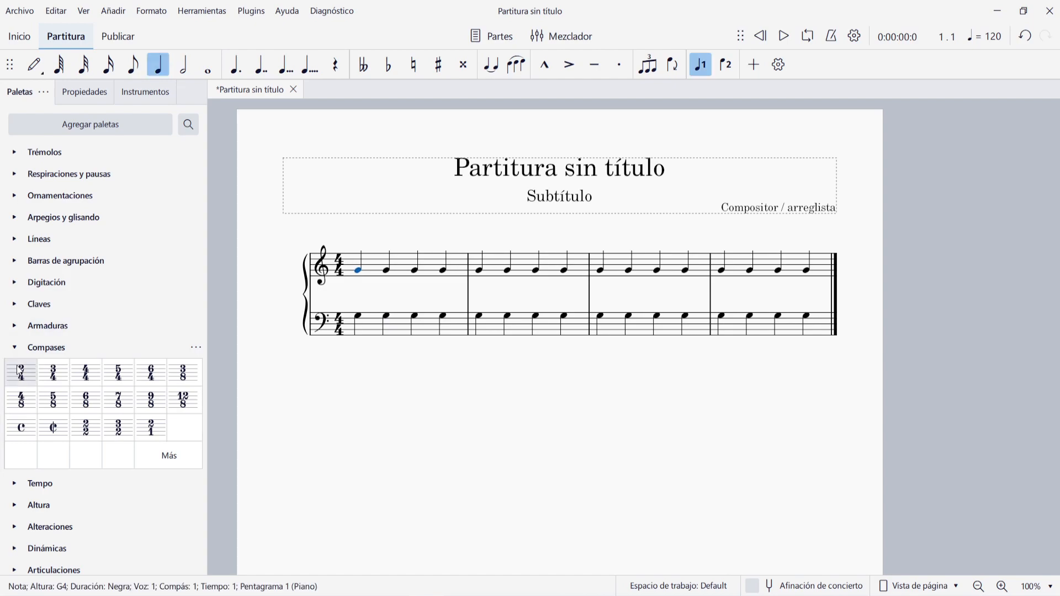
pyautogui.click(22, 347)
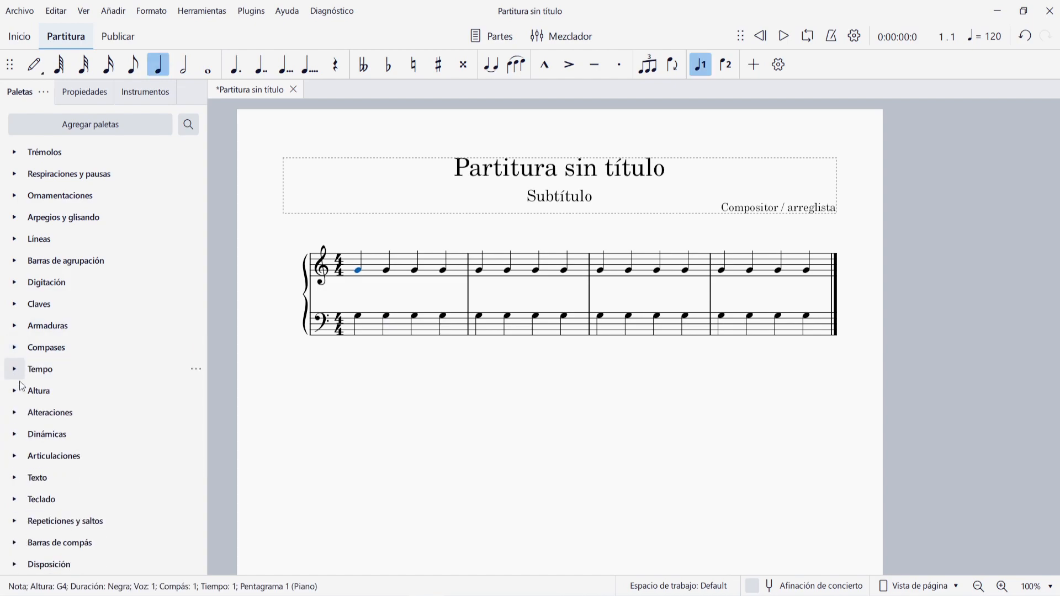
pyautogui.click(22, 437)
pyautogui.click(103, 455)
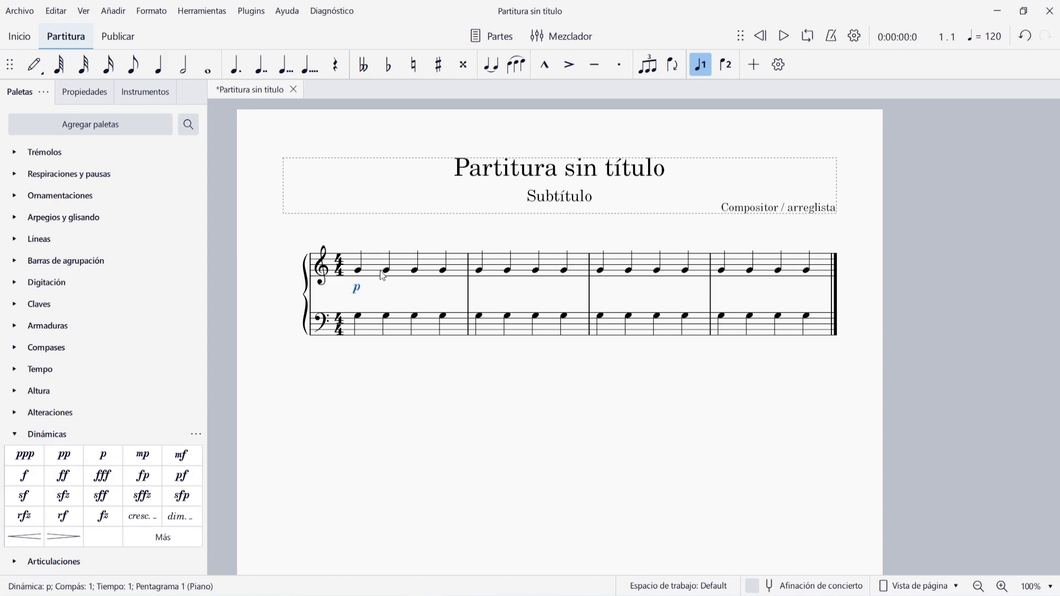
pyautogui.click(381, 279)
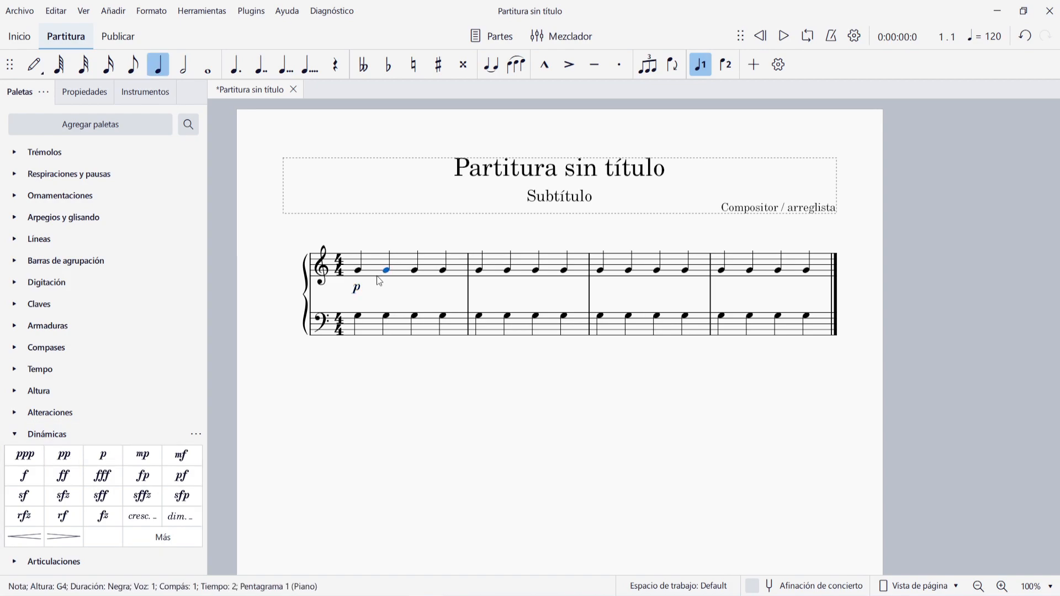
pyautogui.click(24, 476)
pyautogui.click(416, 272)
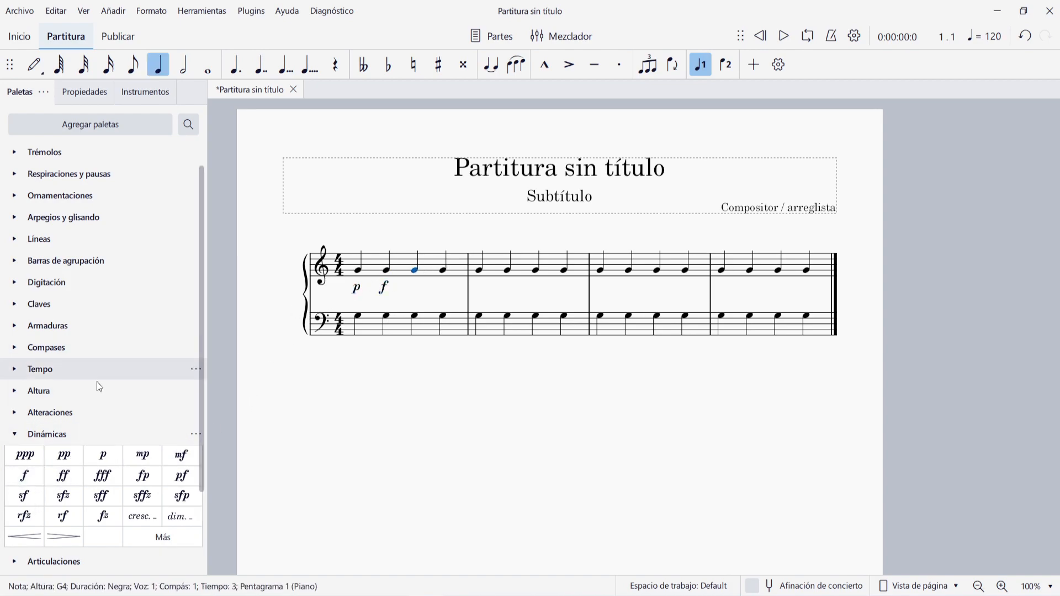
pyautogui.click(106, 458)
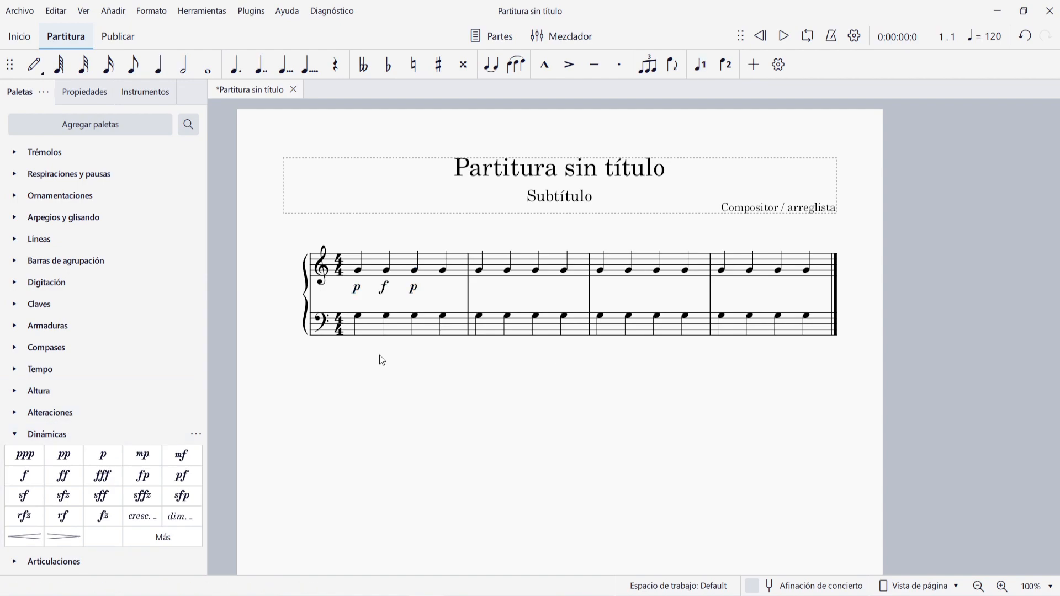
# Step: Make the three dynamics in measure 1 invisible and play back the opening of the score
pyautogui.click(359, 289)
pyautogui.keyDown('ctrl'); pyautogui.click(385, 288); pyautogui.keyUp('ctrl')
pyautogui.keyDown('ctrl'); pyautogui.click(413, 290); pyautogui.keyUp('ctrl')
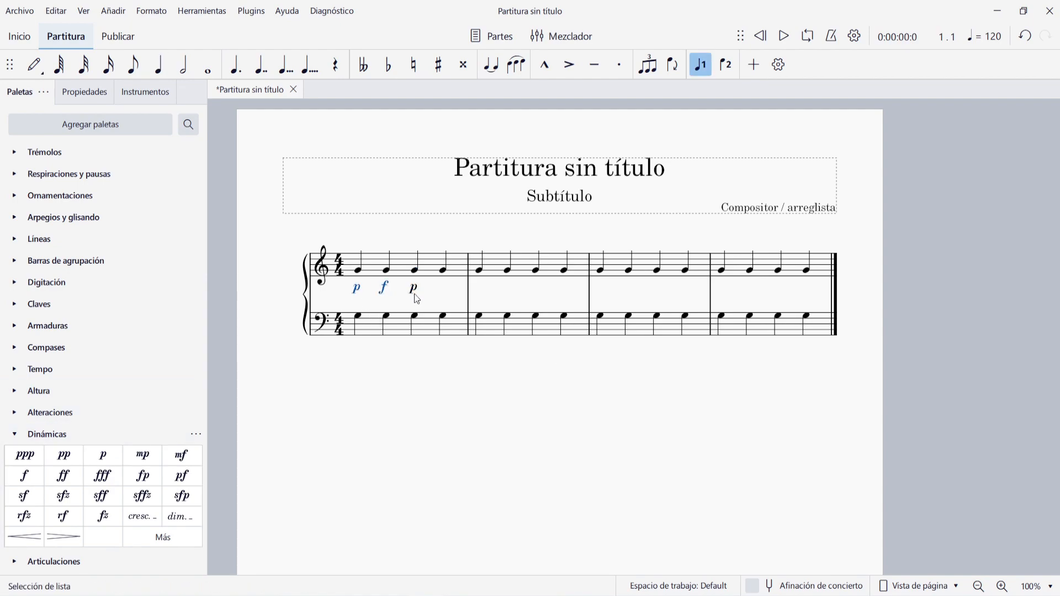
pyautogui.click(469, 394)
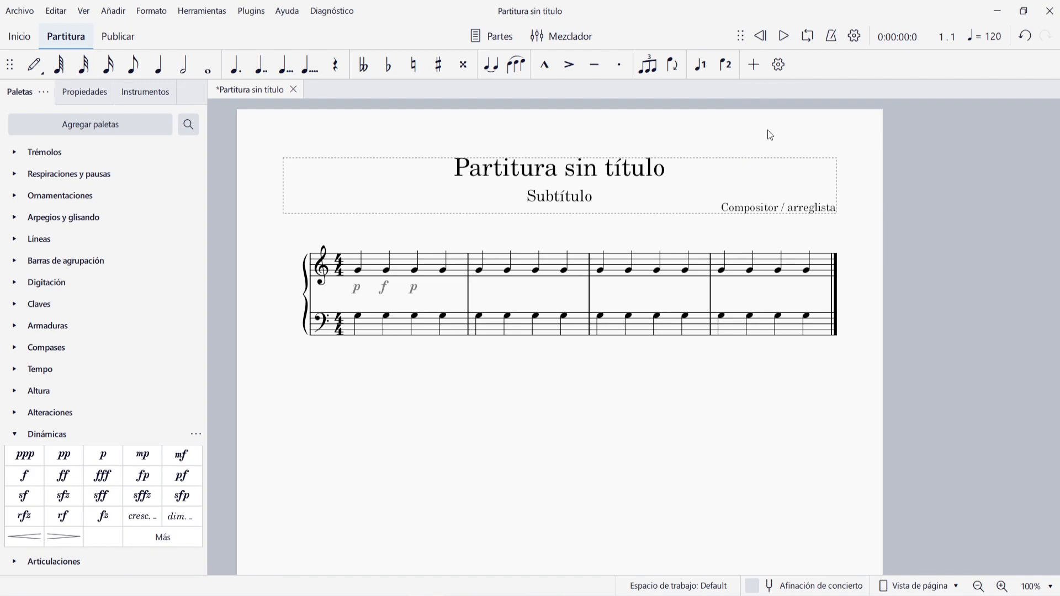
pyautogui.click(784, 36)
pyautogui.press('space')
# Step: Delete the three hidden dynamics below the treble staff in measure 1
pyautogui.click(357, 290)
pyautogui.keyDown('shift'); pyautogui.click(410, 290); pyautogui.keyUp('shift')
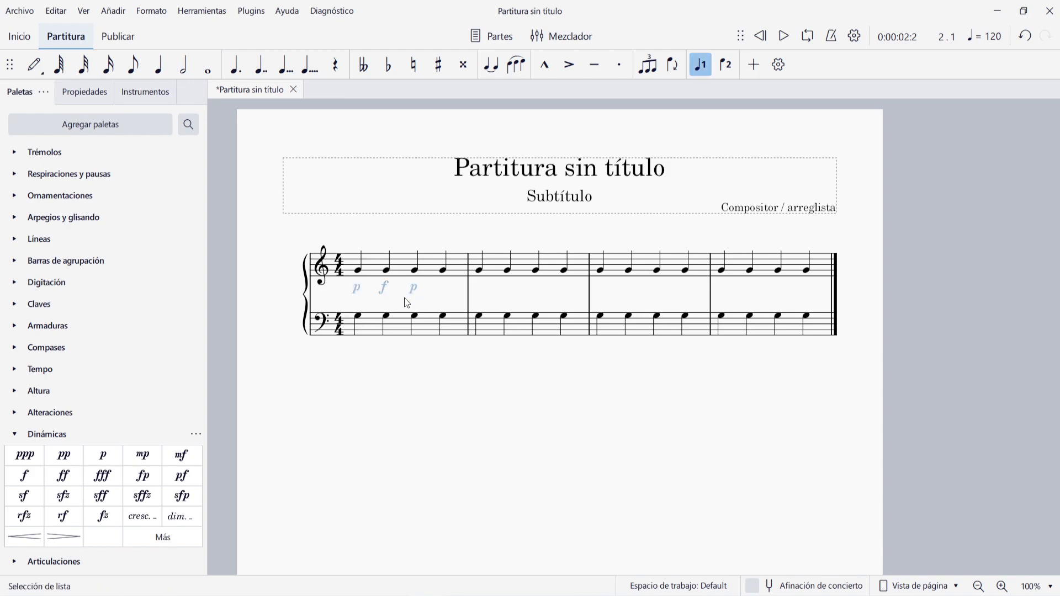
pyautogui.press('Delete')
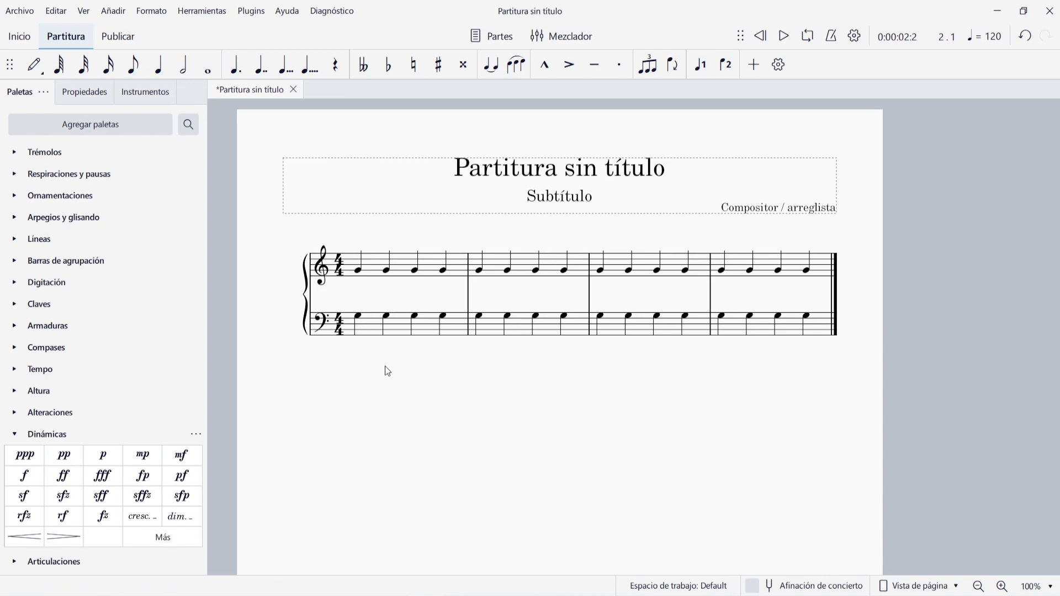
# Step: Set the playback velocity of the first three treble notes in measure 1 to 20, 80 and 20 respectively
pyautogui.click(84, 91)
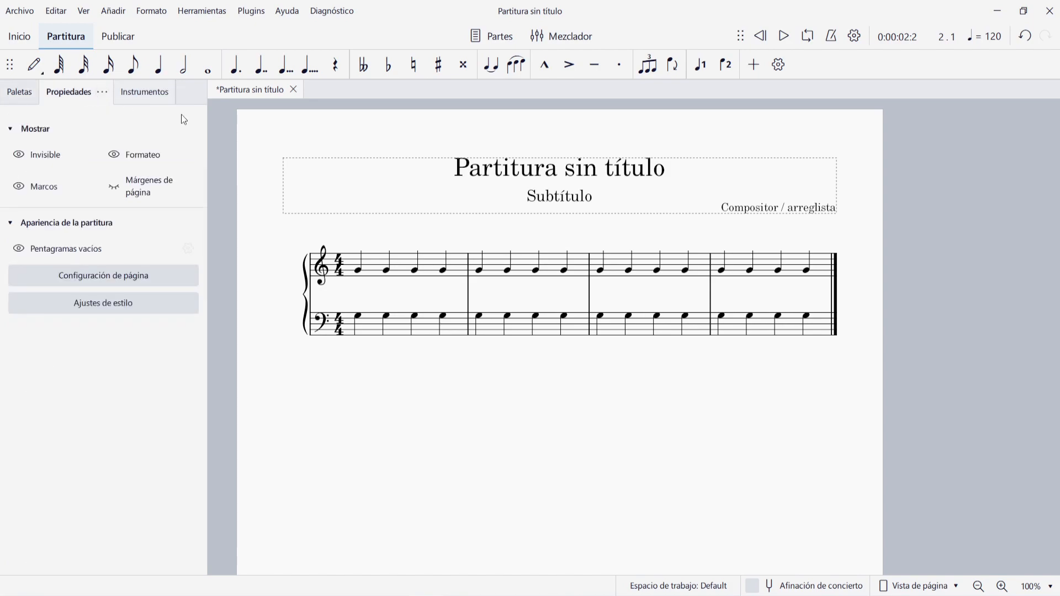
pyautogui.click(357, 270)
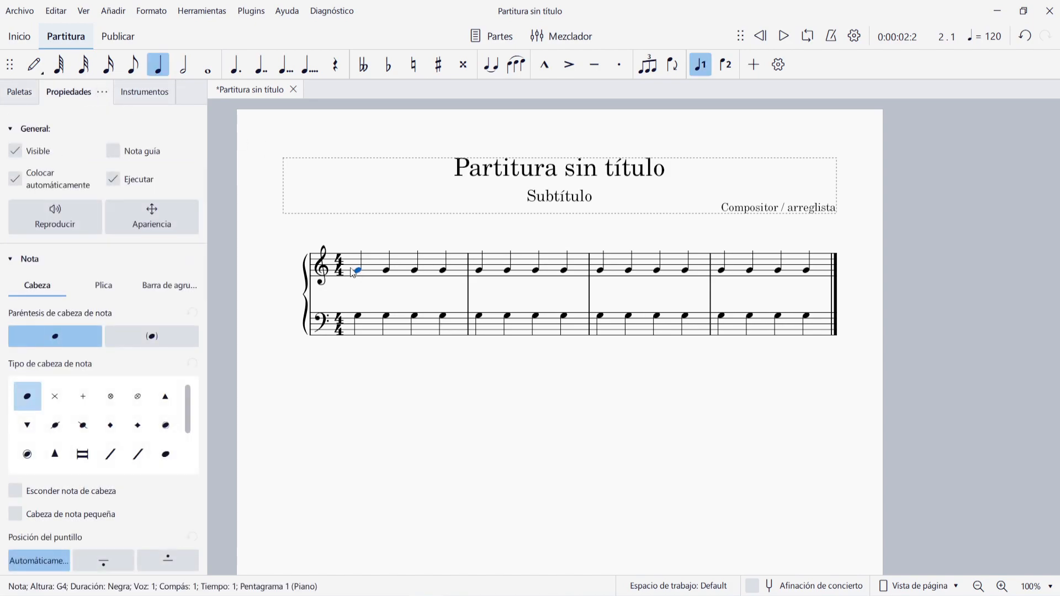
pyautogui.click(61, 221)
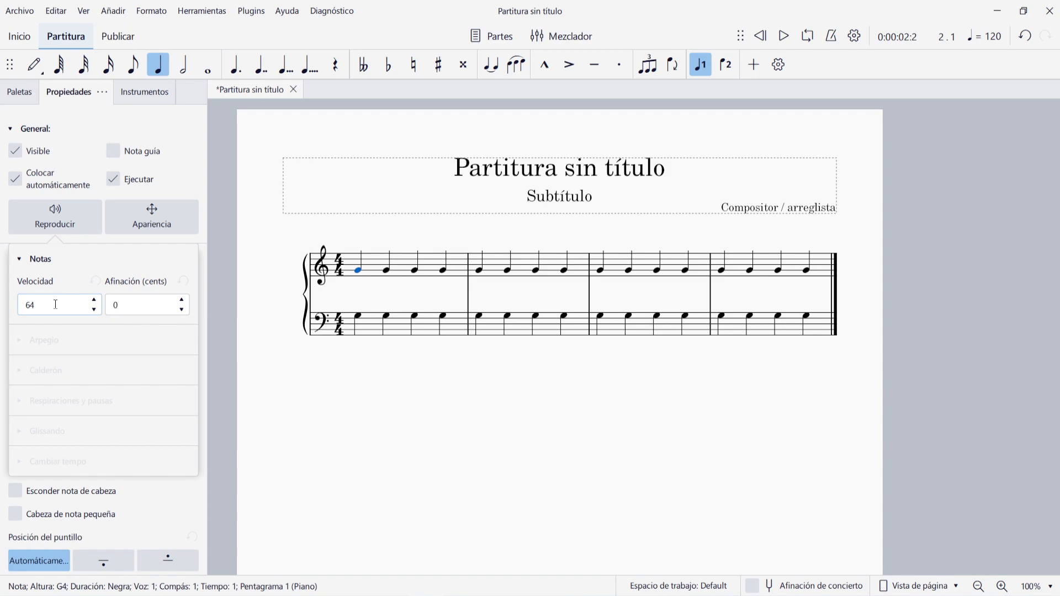
pyautogui.moveTo(72, 309); pyautogui.dragTo(27, 305)
pyautogui.write('20')
pyautogui.click(386, 272)
pyautogui.write('80')
pyautogui.click(415, 269)
pyautogui.write('20')
pyautogui.click(586, 421)
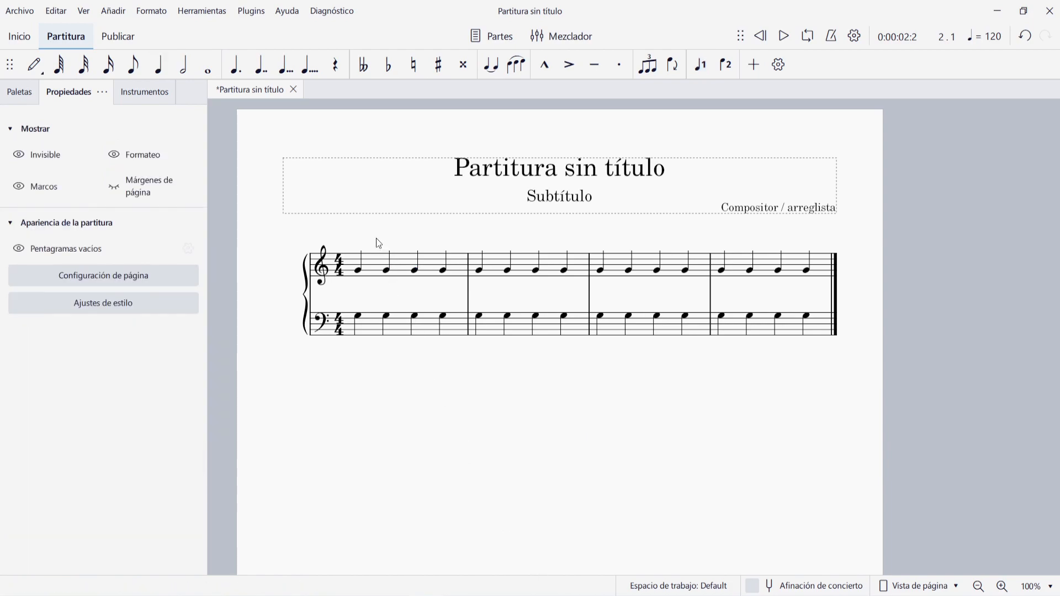
# Step: Play back the first measure from the beginning to hear the individual note velocities
pyautogui.click(762, 40)
pyautogui.click(786, 41)
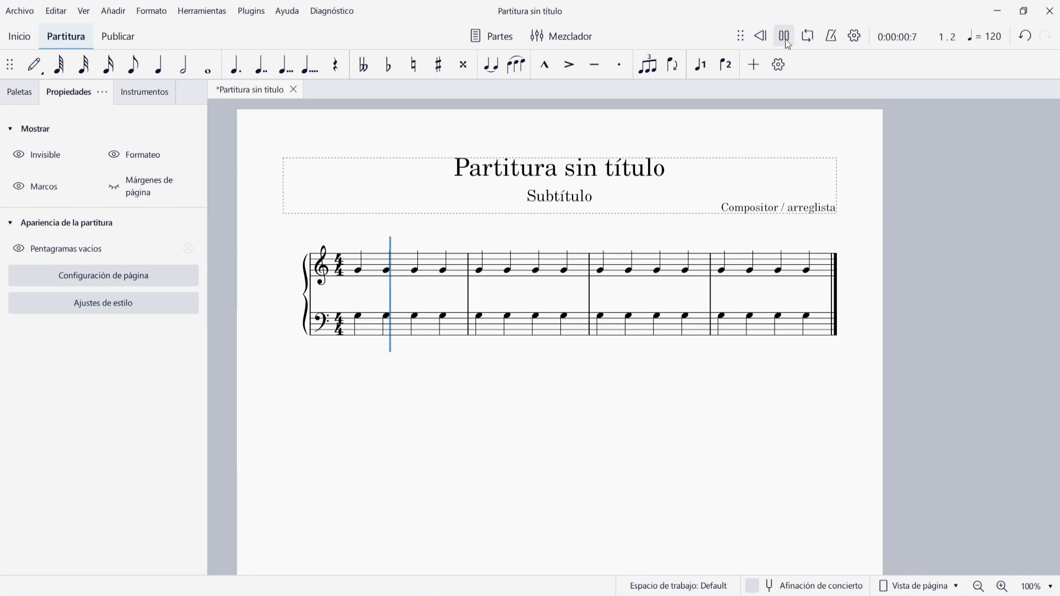
pyautogui.click(787, 41)
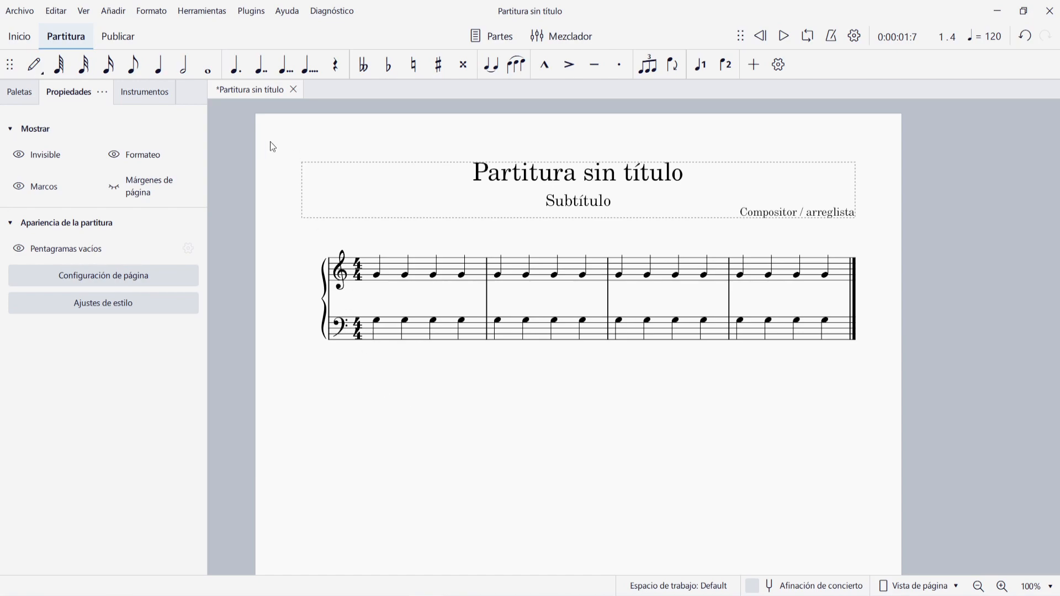
# Step: Close the current score and create a new score with the Set de percusión instrument
pyautogui.click(296, 90)
pyautogui.click(467, 383)
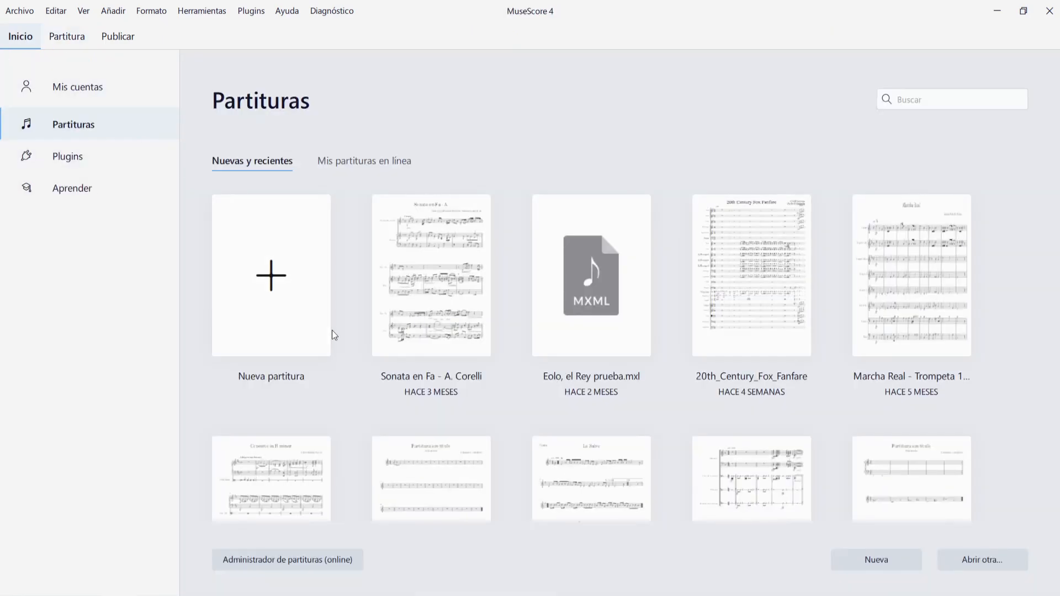
pyautogui.click(328, 332)
pyautogui.click(262, 293)
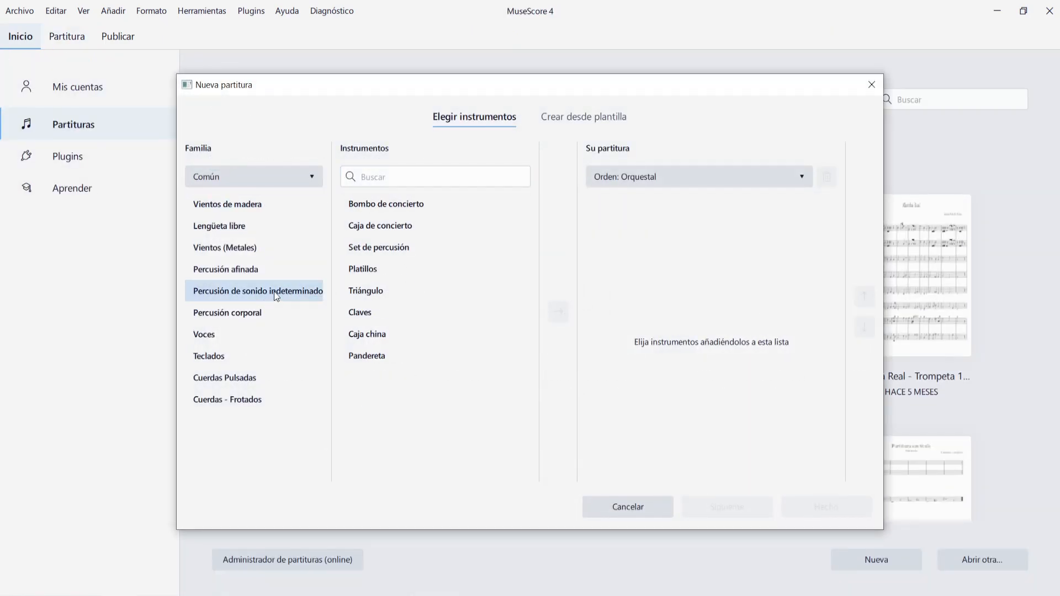
pyautogui.doubleClick(380, 247)
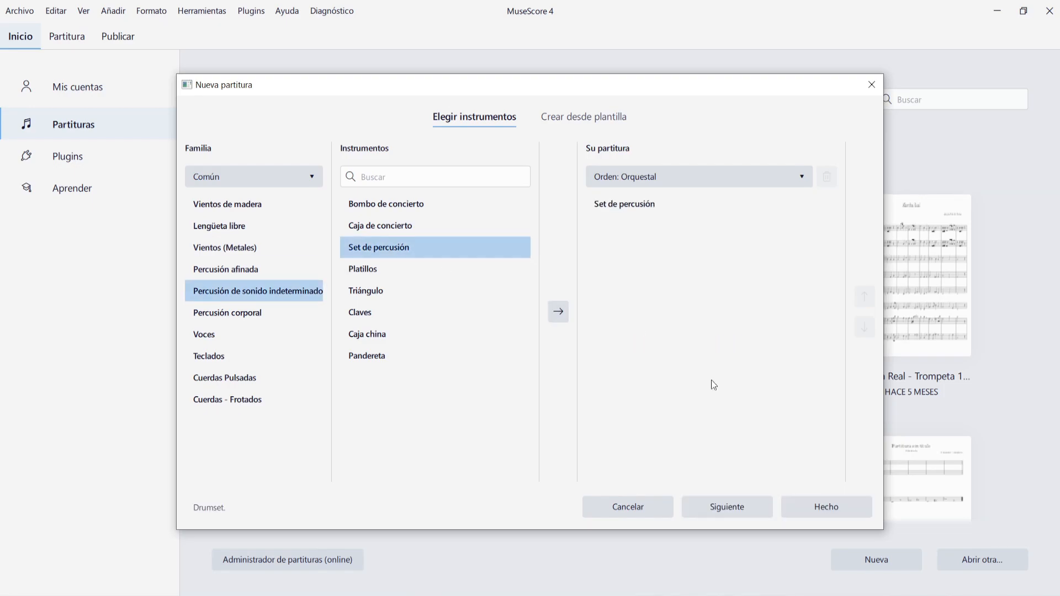
pyautogui.click(805, 507)
# Step: Enter four Caja Acústica quarter notes in the first measure of the drumset staff
pyautogui.click(386, 224)
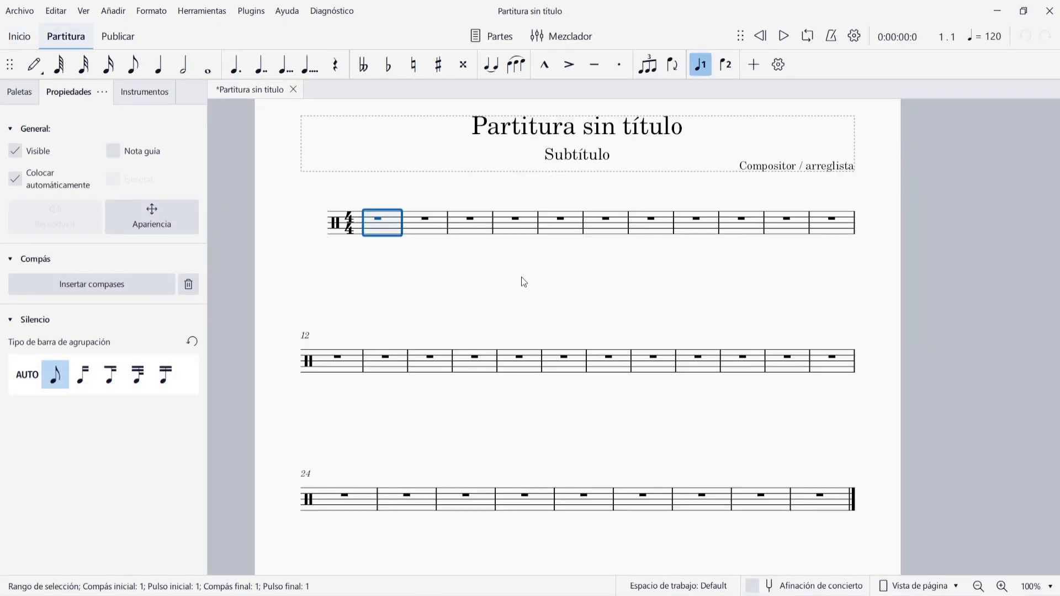
pyautogui.press('n')
pyautogui.click(172, 558)
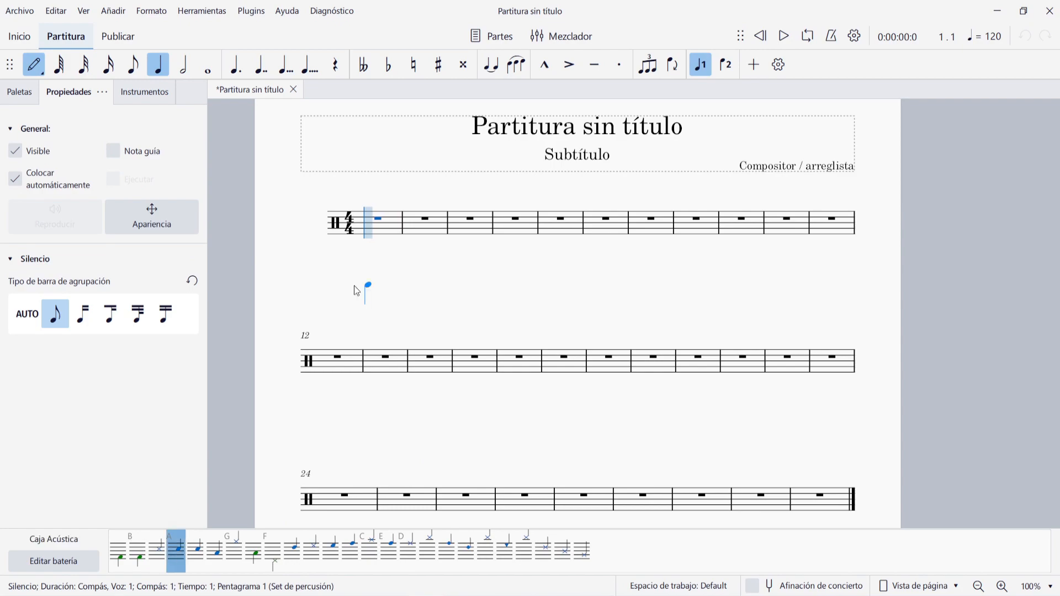
pyautogui.press('a')
pyautogui.press('a')
pyautogui.press('a')
pyautogui.press('a')
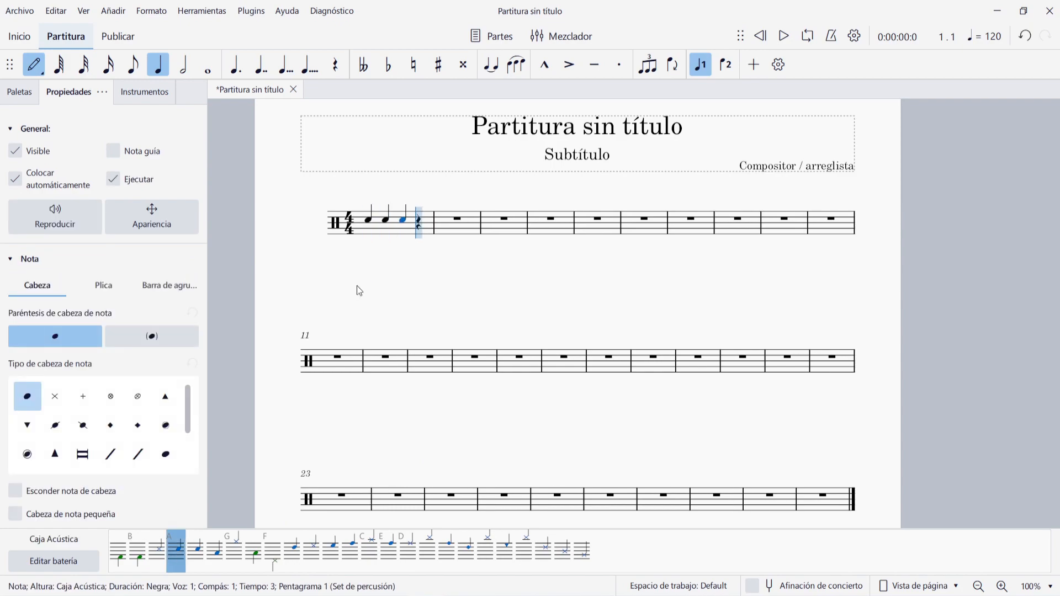
pyautogui.press('Escape')
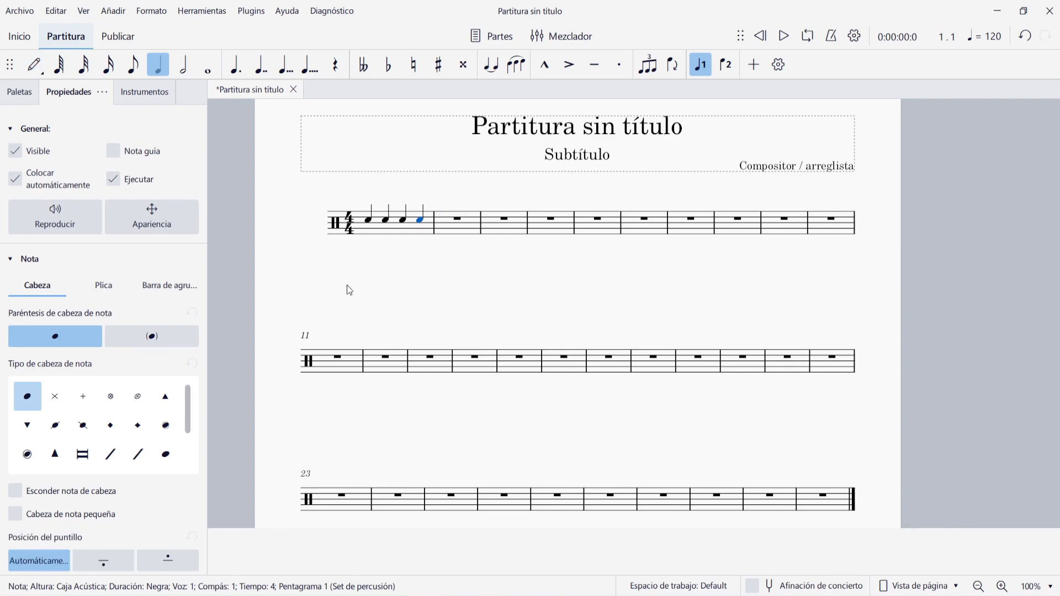
# Step: Add the Notas de adorno palette to the palette list and expand it
pyautogui.click(20, 94)
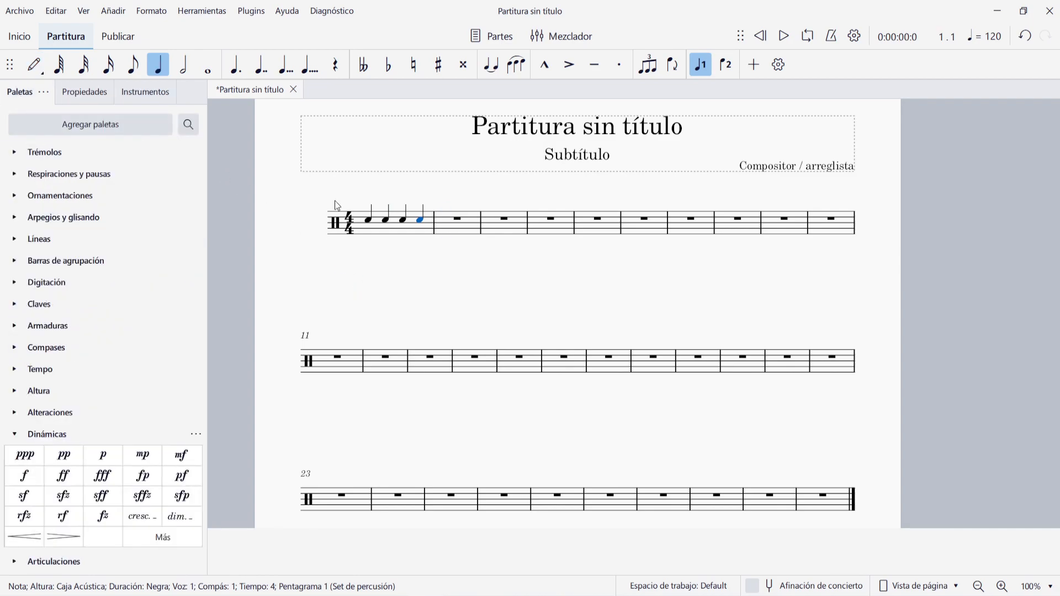
pyautogui.click(106, 126)
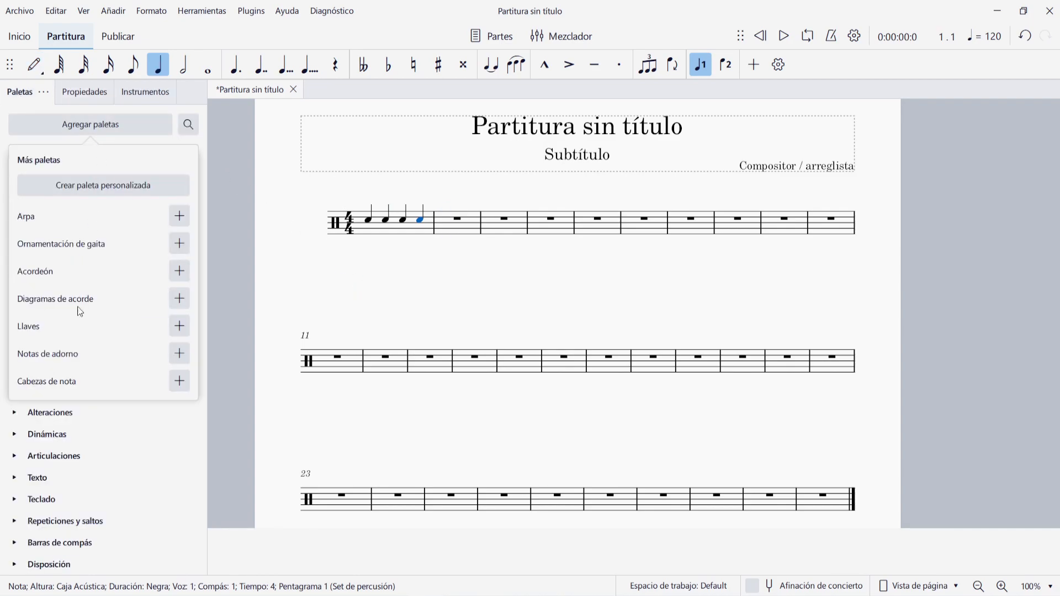
pyautogui.click(177, 356)
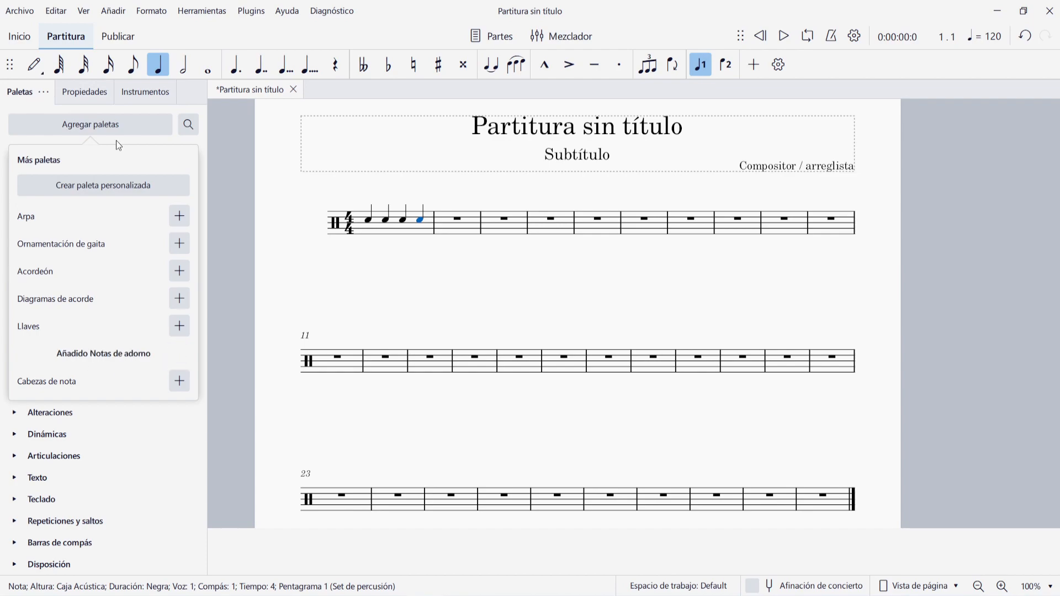
pyautogui.click(115, 133)
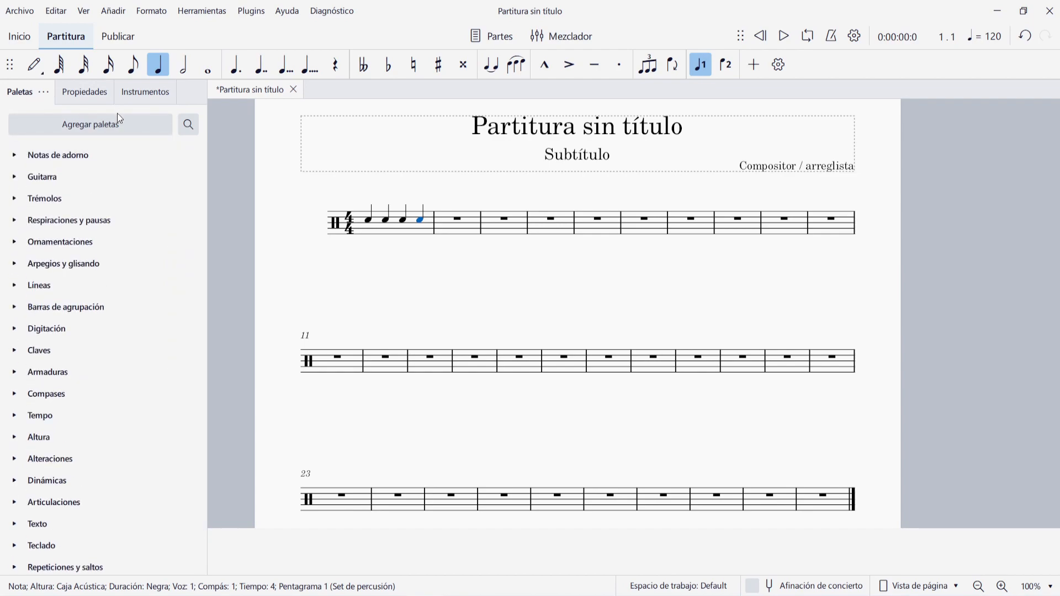
pyautogui.click(15, 156)
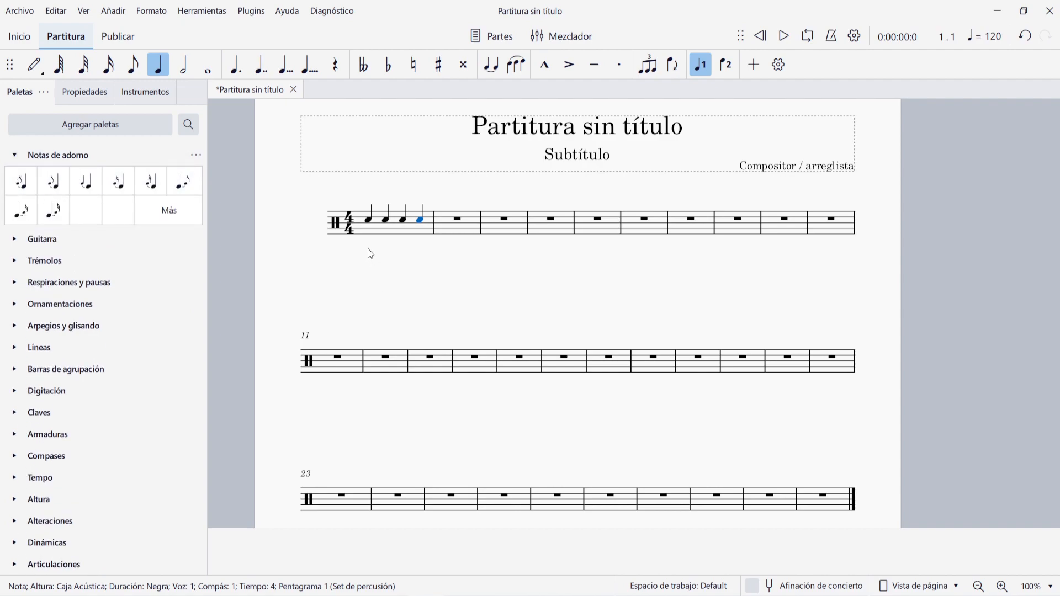
# Step: Add an eighth-note appoggiatura before each of the four snare notes in measure 1
pyautogui.keyDown('shift'); pyautogui.click(367, 221); pyautogui.keyUp('shift')
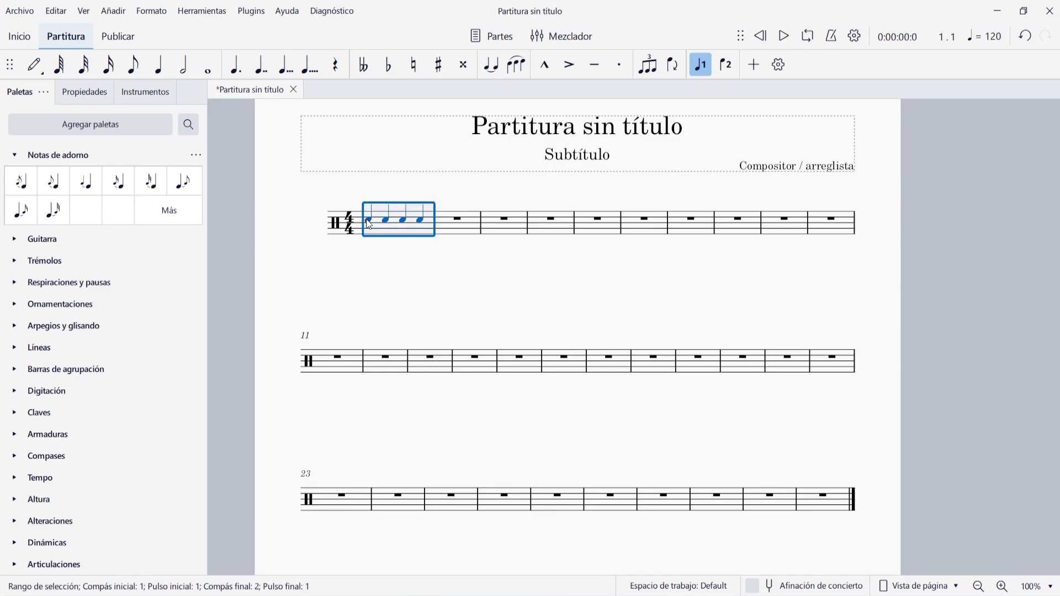
pyautogui.click(54, 183)
pyautogui.scroll(5, 439, 260)
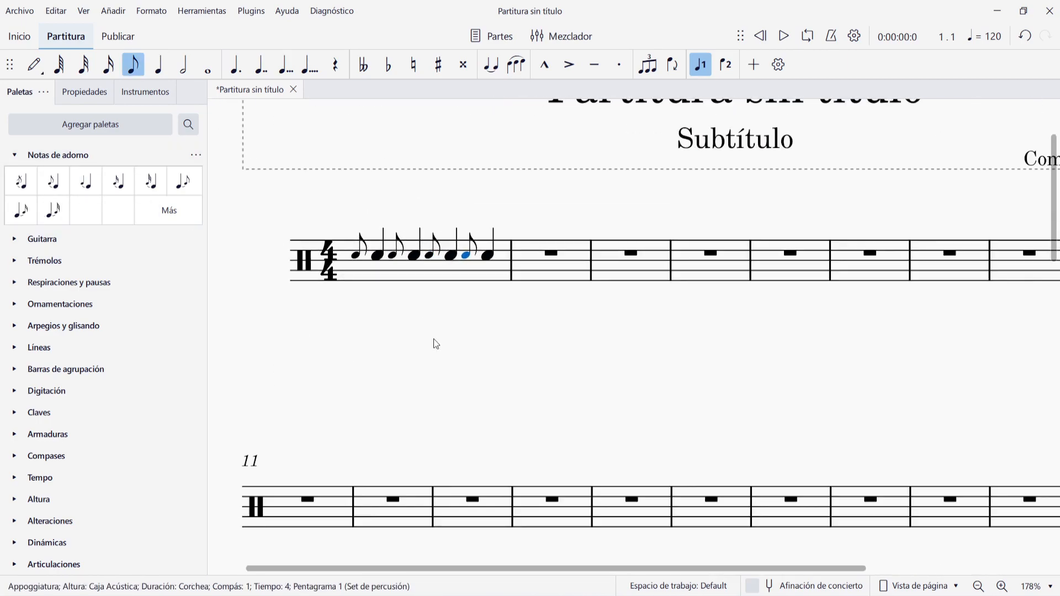
# Step: Slur each of the first three grace notes in measure 1 to its main note
pyautogui.click(356, 254)
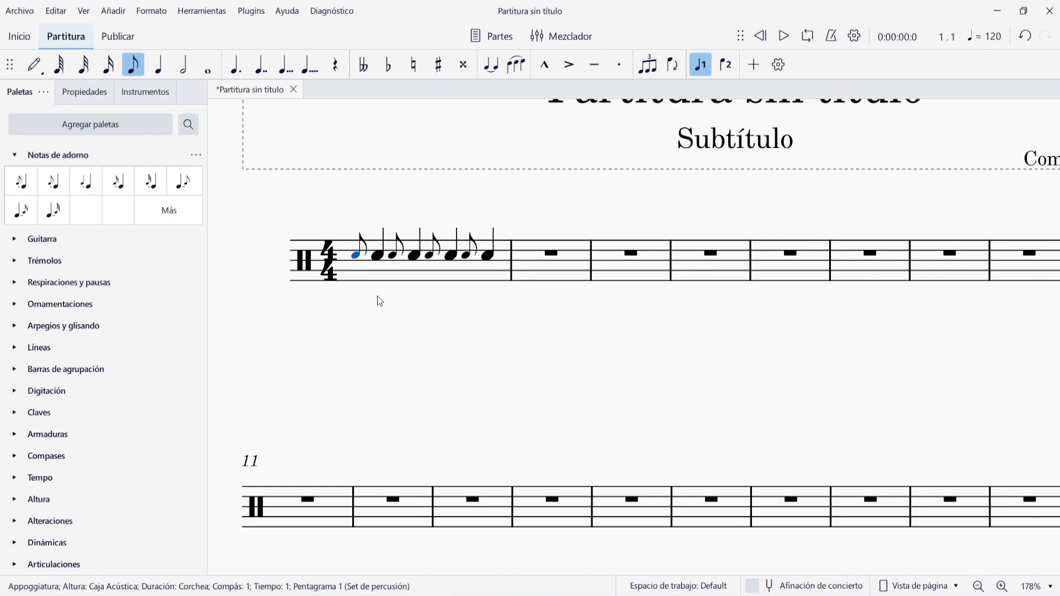
pyautogui.hotkey('ctrl', 'z')
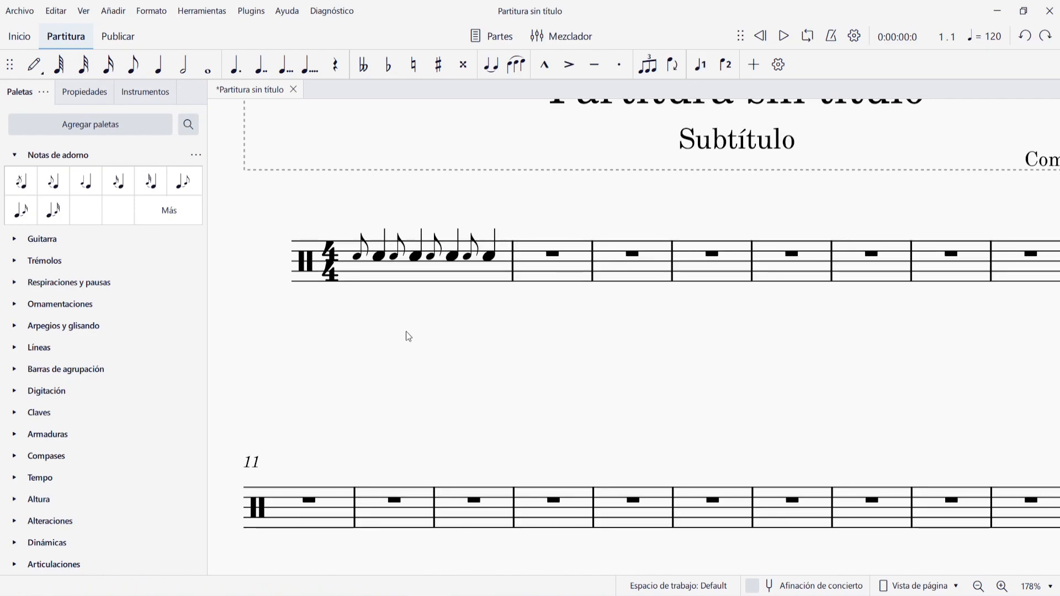
pyautogui.click(357, 256)
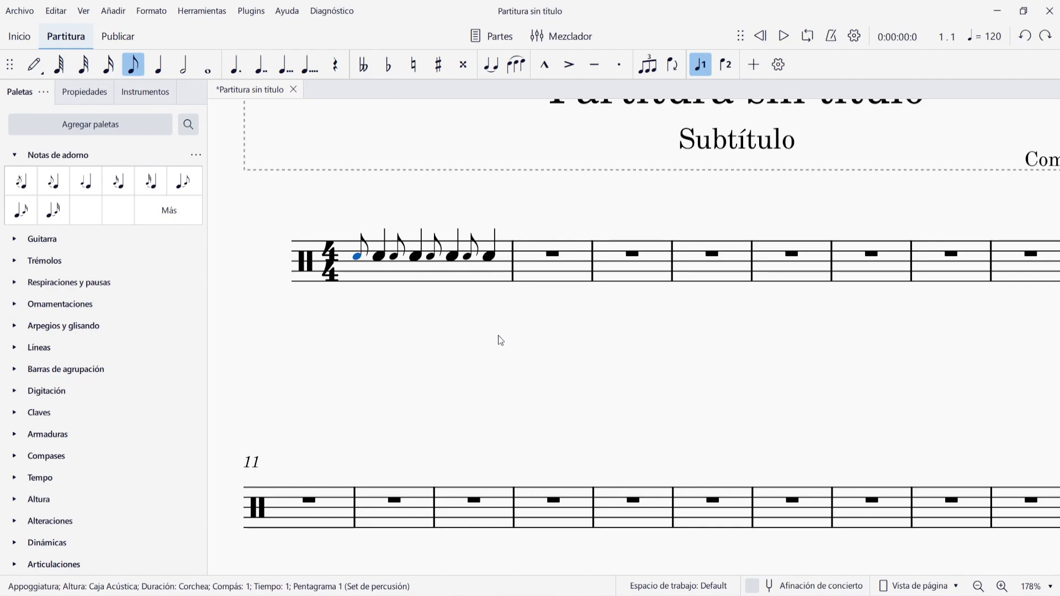
pyautogui.press('s')
pyautogui.click(415, 305)
pyautogui.click(395, 257)
pyautogui.press('s')
pyautogui.press('Escape')
pyautogui.click(434, 256)
pyautogui.press('s')
pyautogui.click(522, 316)
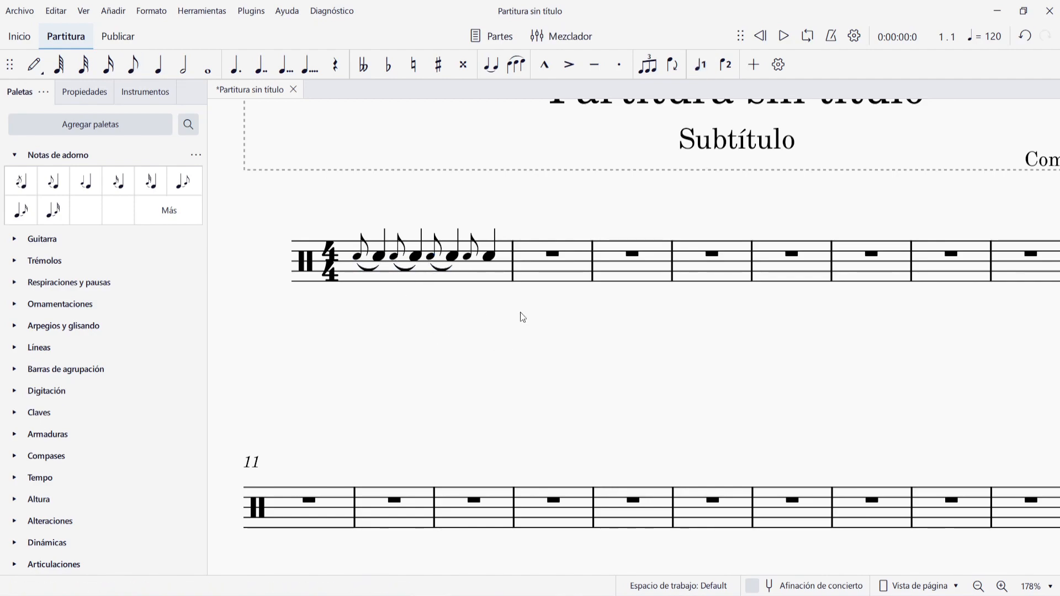
# Step: Slur the fourth grace note in measure 1 to its main note and clear the selection
pyautogui.click(467, 260)
pyautogui.press('s')
pyautogui.press('Escape')
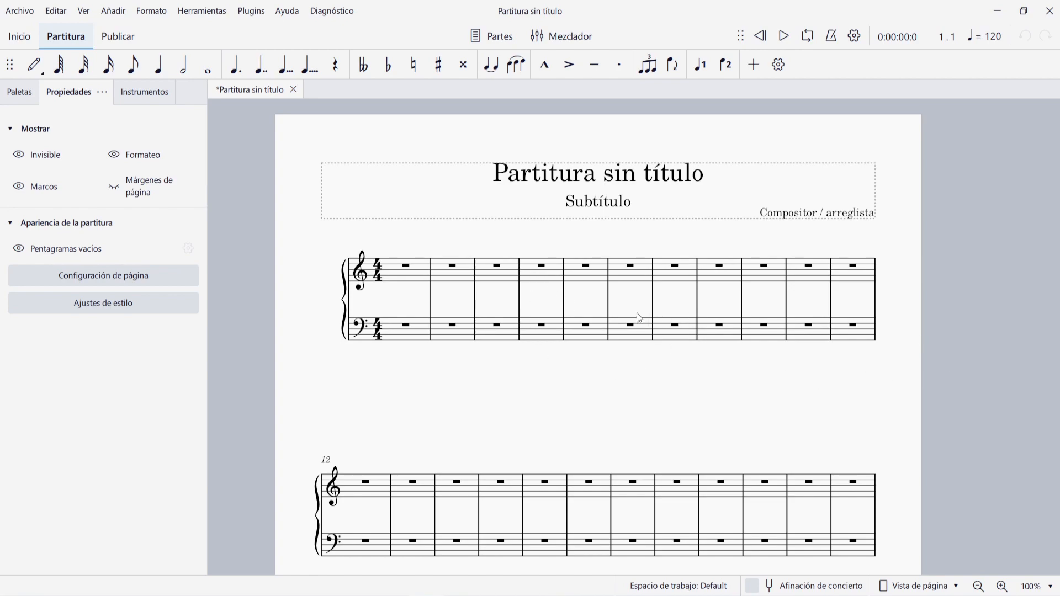
# Step: Add a section break (Salto de sección) from the Disposición palette at measure 4 of the piano score
pyautogui.click(18, 91)
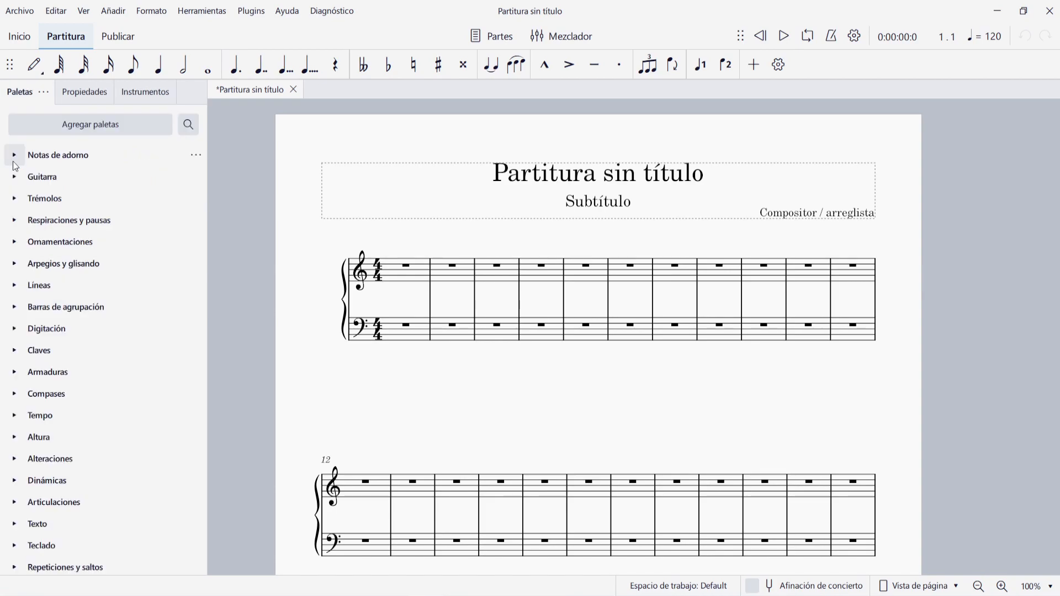
pyautogui.scroll(-2, 41, 221)
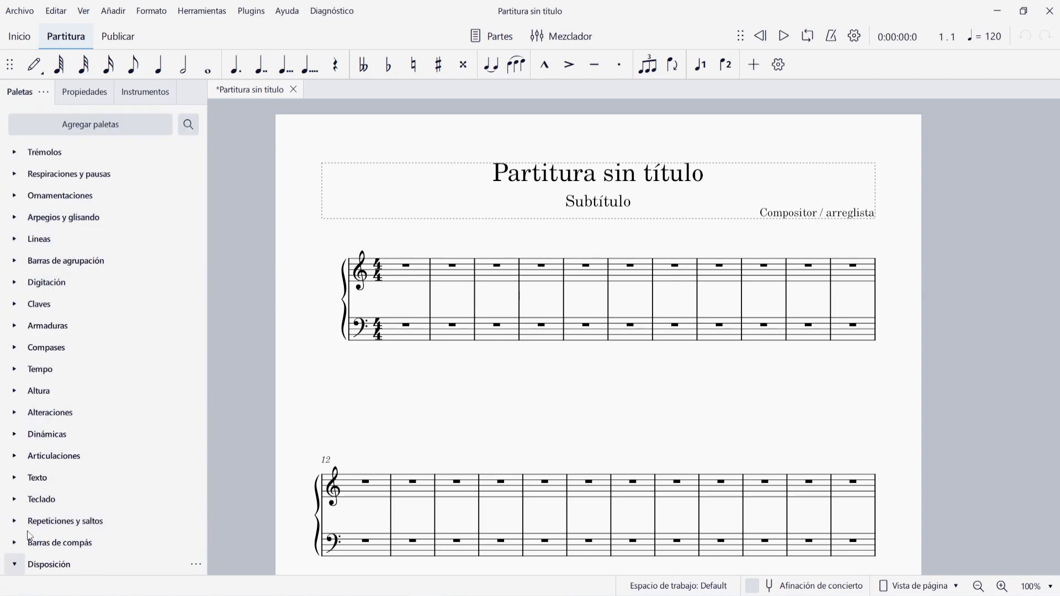
pyautogui.click(15, 564)
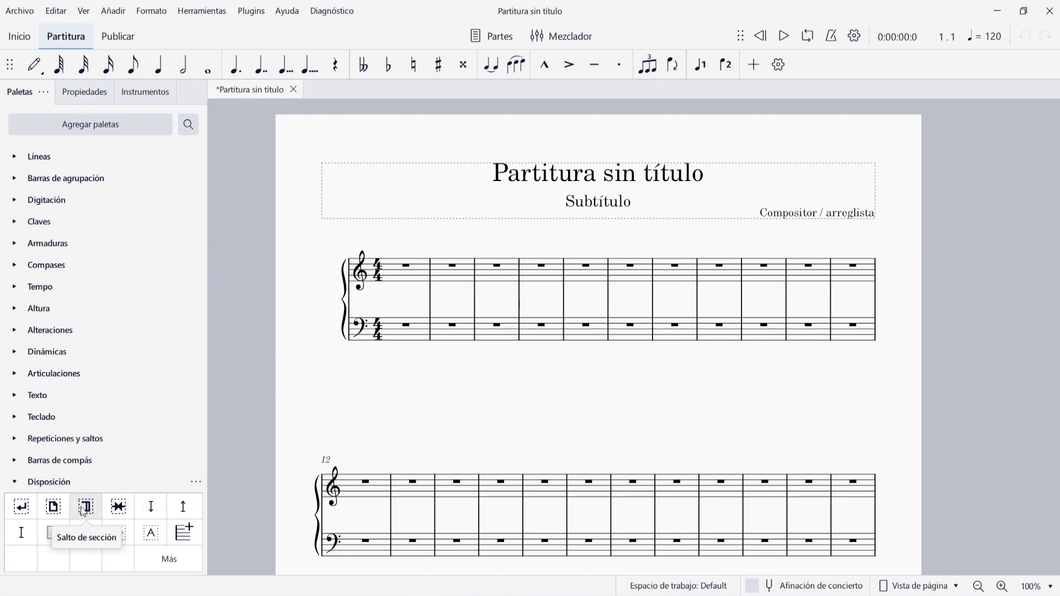
pyautogui.click(538, 276)
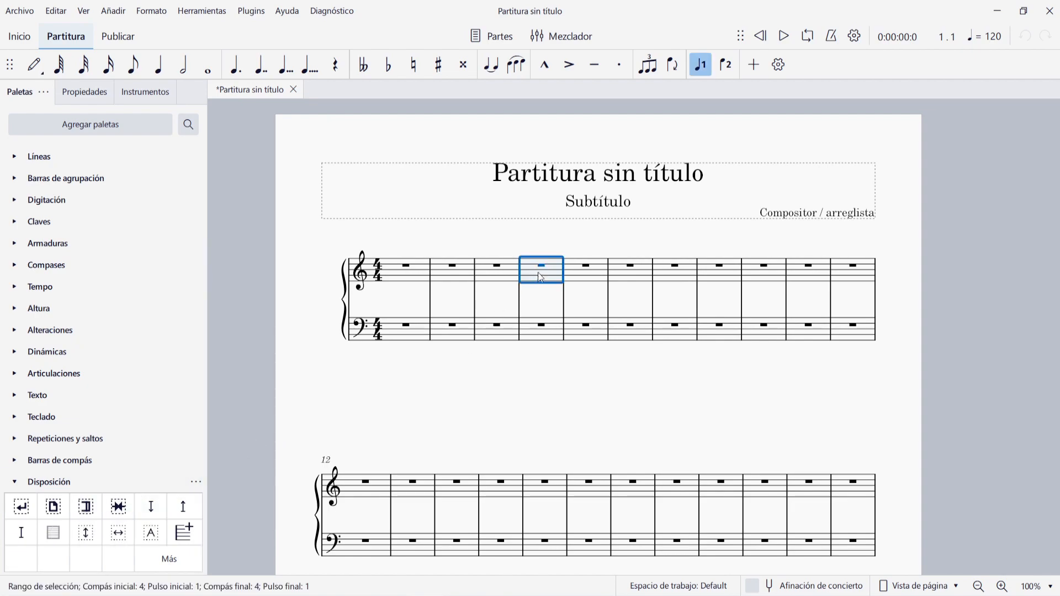
pyautogui.click(87, 510)
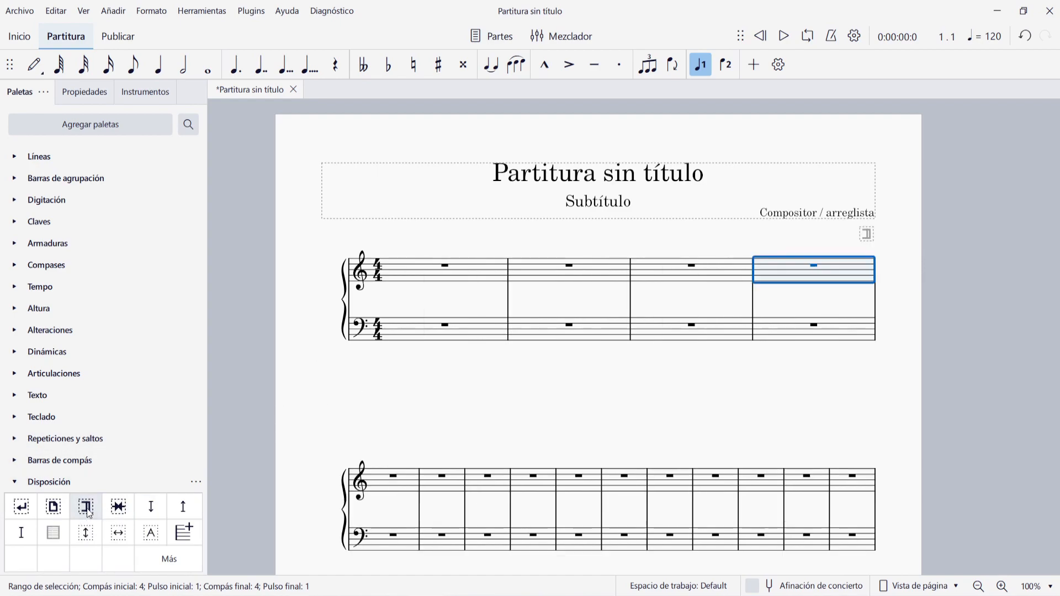
# Step: Delete all measures from measure 9 to the end of the score
pyautogui.moveTo(489, 493); pyautogui.dragTo(473, 453)
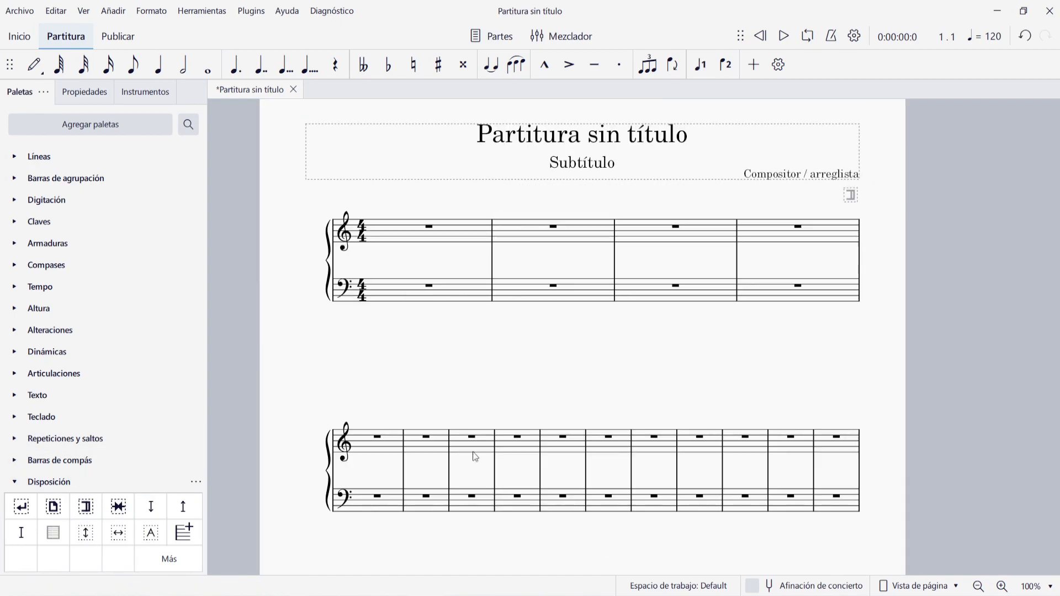
pyautogui.click(564, 453)
pyautogui.hotkey('ctrl', 'shift', 'End')
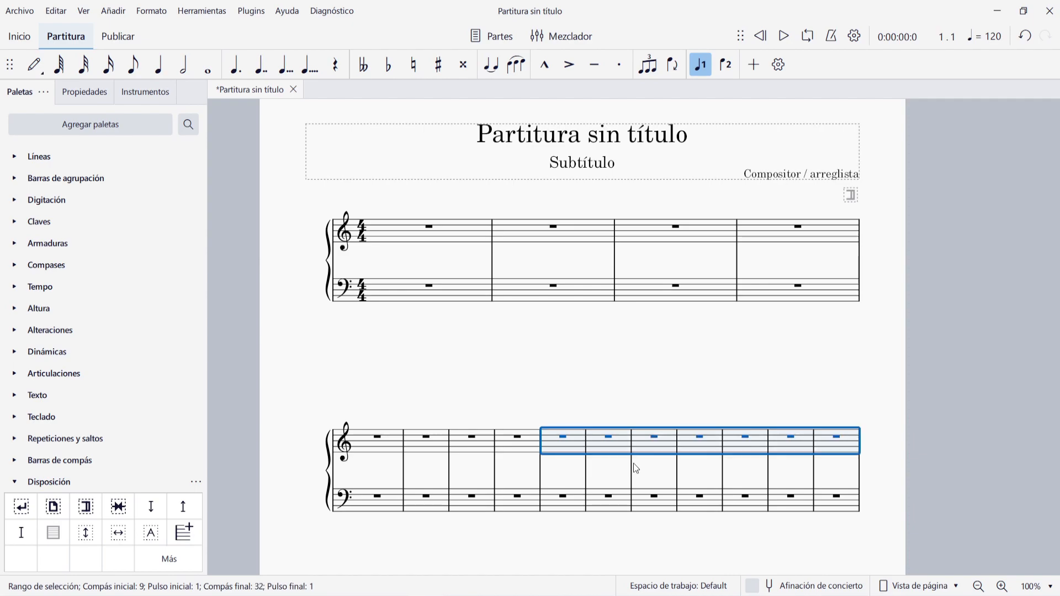
pyautogui.hotkey('ctrl', 'Delete')
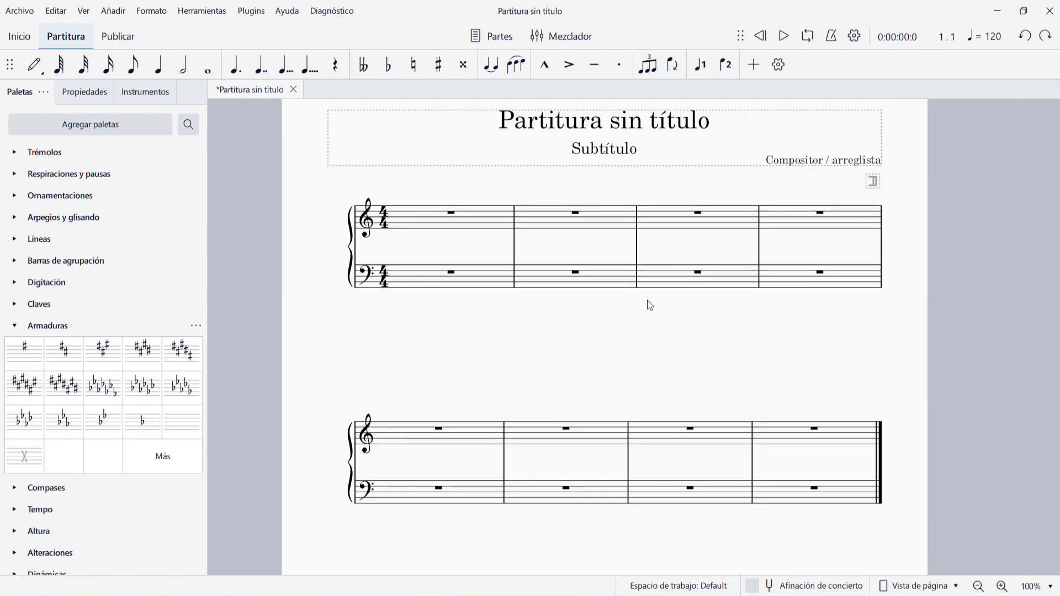
# Step: Insert a vertical frame before measure 5, between the two piano systems
pyautogui.click(406, 442)
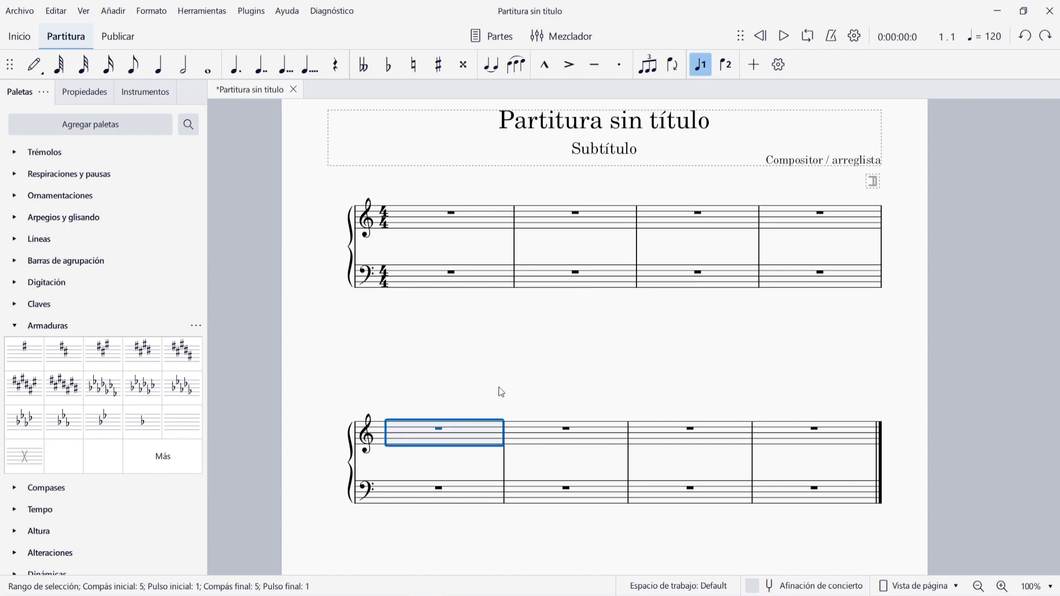
pyautogui.click(113, 11)
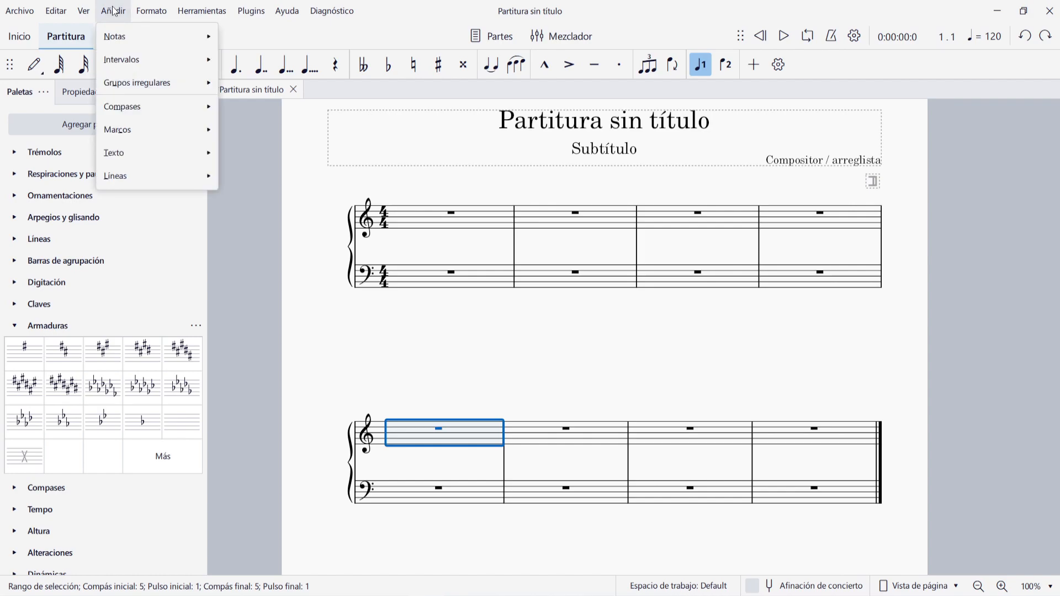
pyautogui.moveTo(147, 138)
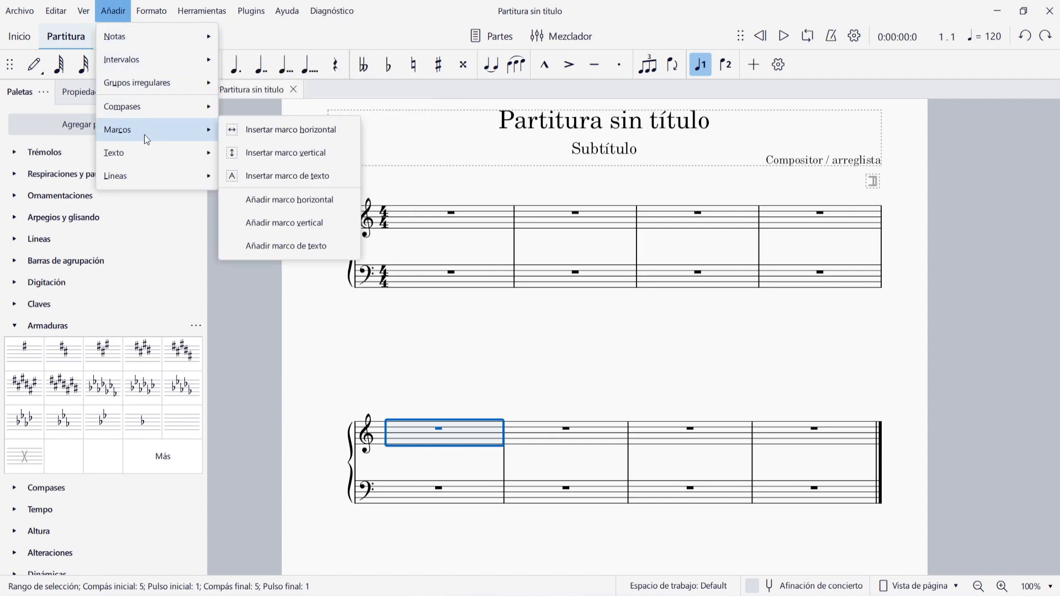
pyautogui.click(293, 155)
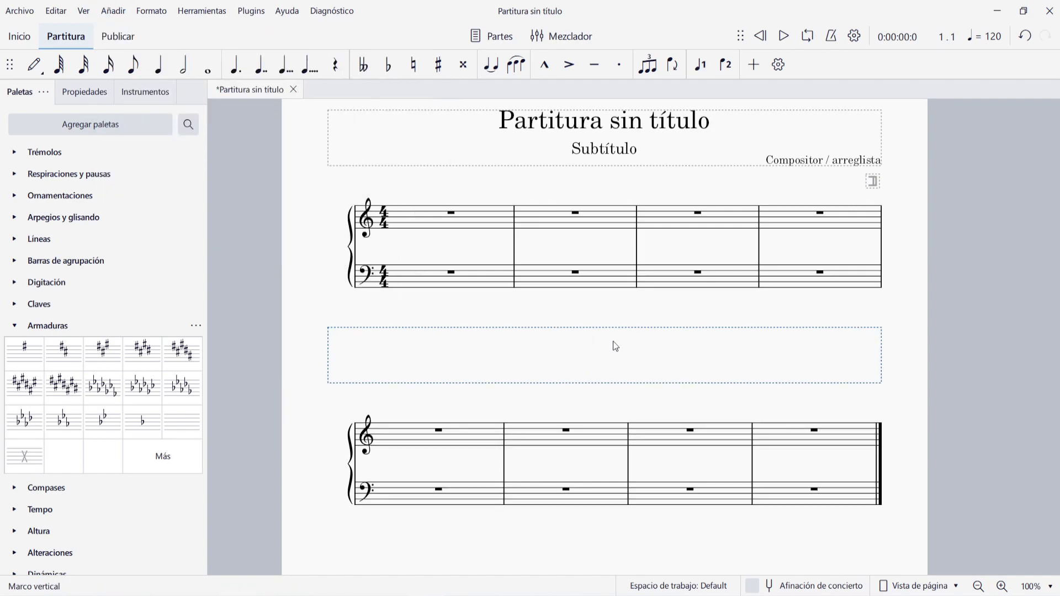
# Step: Add the title "Ejercicio 2" inside the vertical frame between the systems
pyautogui.rightClick(578, 357)
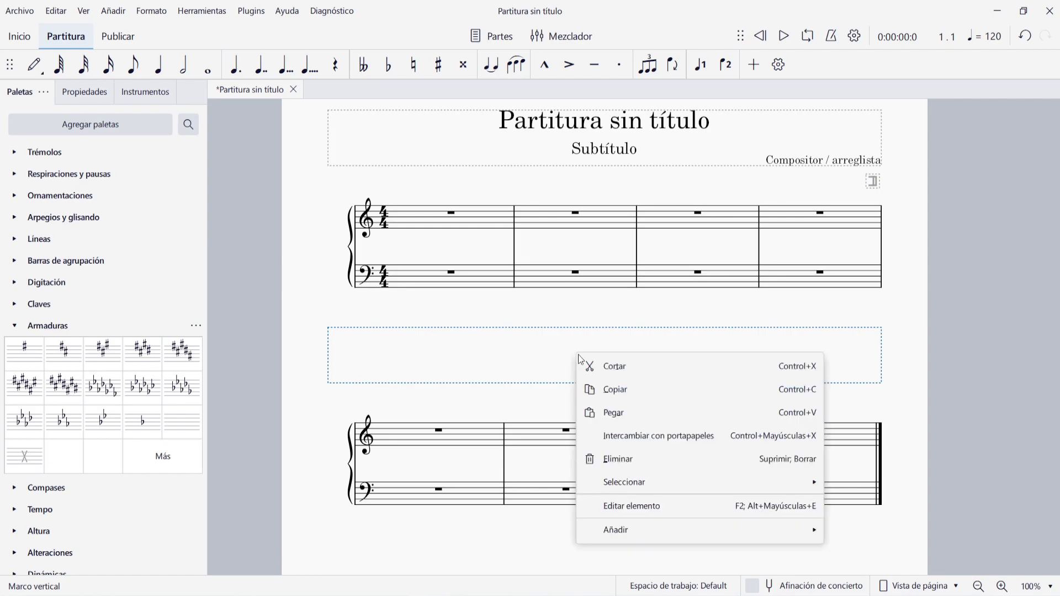
pyautogui.moveTo(772, 538)
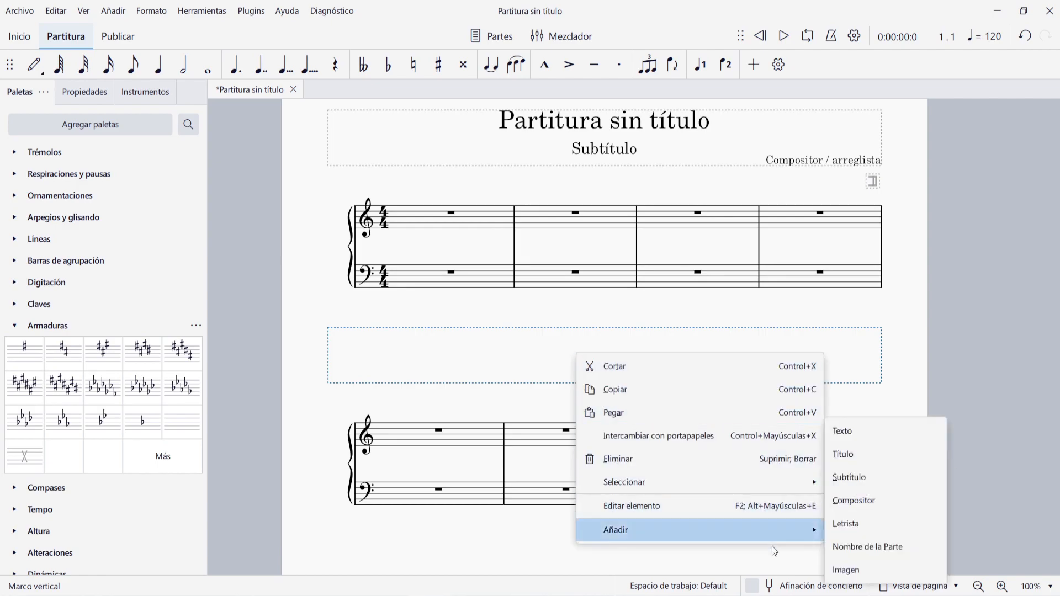
pyautogui.click(873, 463)
pyautogui.write('Ejercicio 2')
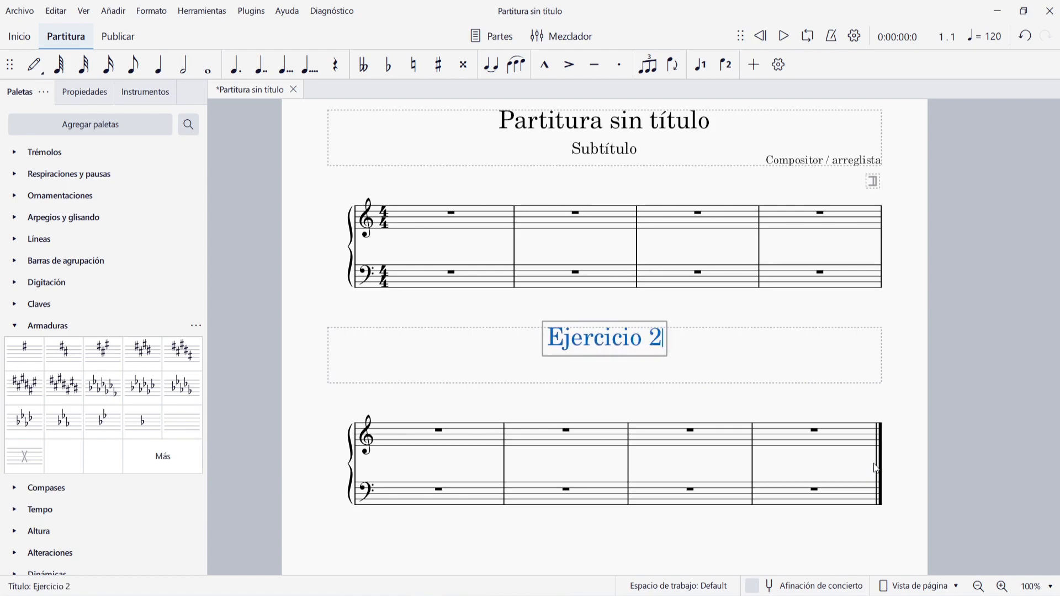
pyautogui.click(890, 353)
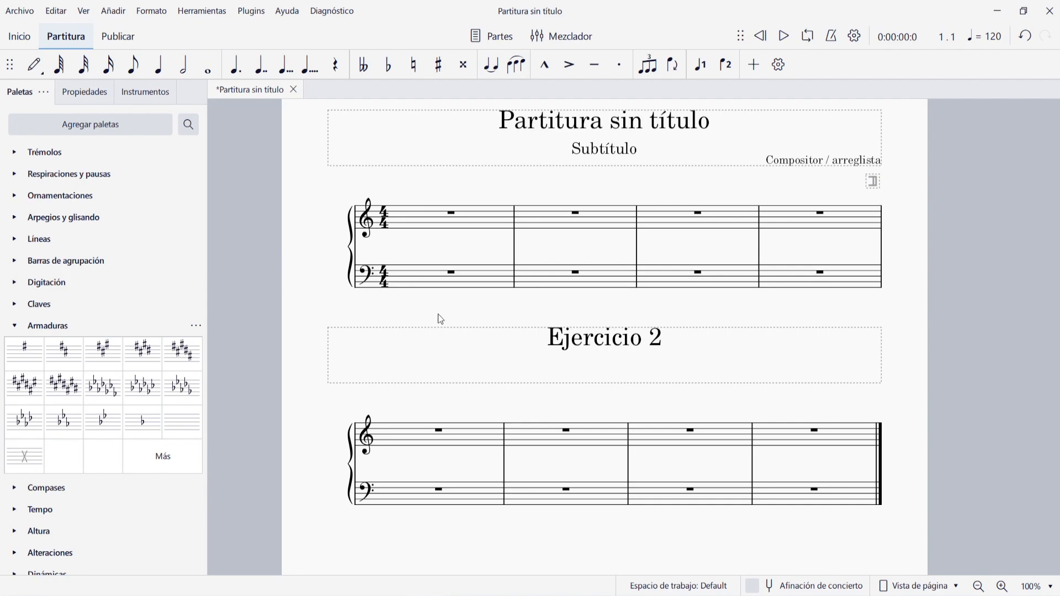
# Step: Enter four G quarter notes in measure 1 of the treble staff
pyautogui.hotkey('ctrl', 'z')
pyautogui.click(422, 221)
pyautogui.press('n')
pyautogui.press('g')
pyautogui.press('g')
pyautogui.press('g')
pyautogui.press('g')
pyautogui.press('Escape')
# Step: Copy treble measure 1 into measures 2, 3 and 4 of the same staff
pyautogui.click(464, 219)
pyautogui.hotkey('ctrl', 'c')
pyautogui.click(602, 217)
pyautogui.hotkey('ctrl', 'v')
pyautogui.click(800, 219)
pyautogui.hotkey('ctrl', 'v')
pyautogui.click(724, 220)
pyautogui.hotkey('ctrl', 'v')
# Step: Copy treble measures 1 to 4 onto the bass staff of the first system
pyautogui.click(862, 224)
pyautogui.keyDown('shift'); pyautogui.click(491, 218); pyautogui.keyUp('shift')
pyautogui.hotkey('ctrl', 'c')
pyautogui.click(496, 273)
pyautogui.hotkey('ctrl', 'v')
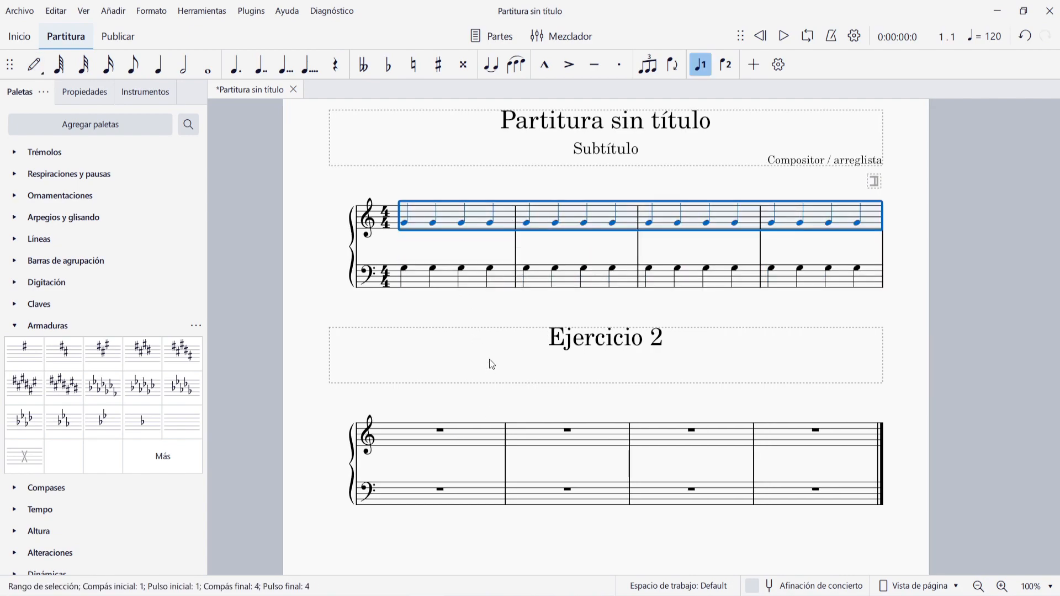
# Step: Paste the copied four measures into the treble staff of the second system, starting at measure 5
pyautogui.click(482, 441)
pyautogui.hotkey('ctrl', 'v')
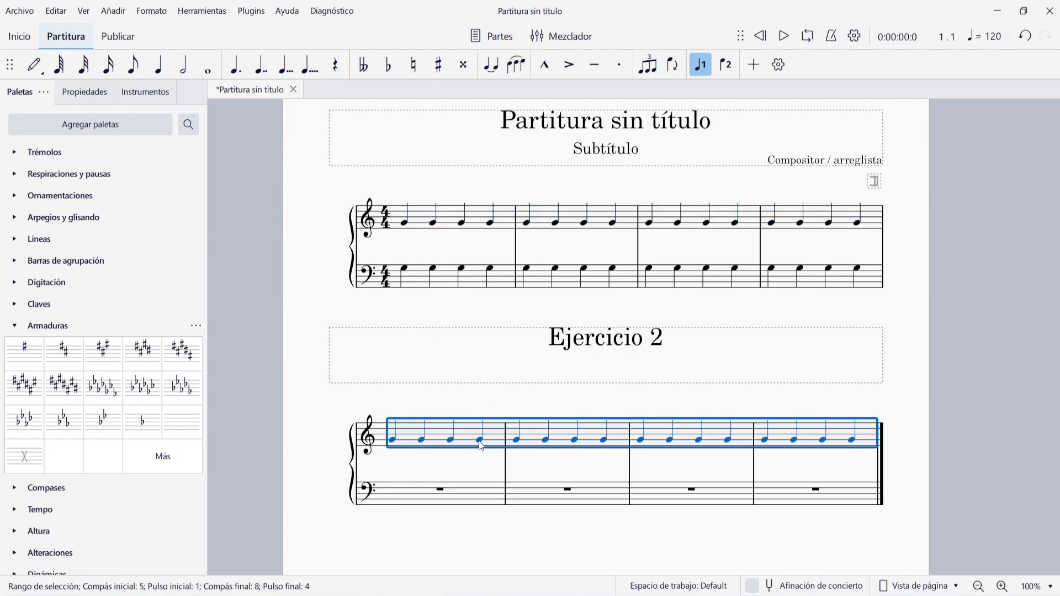
pyautogui.press('Escape')
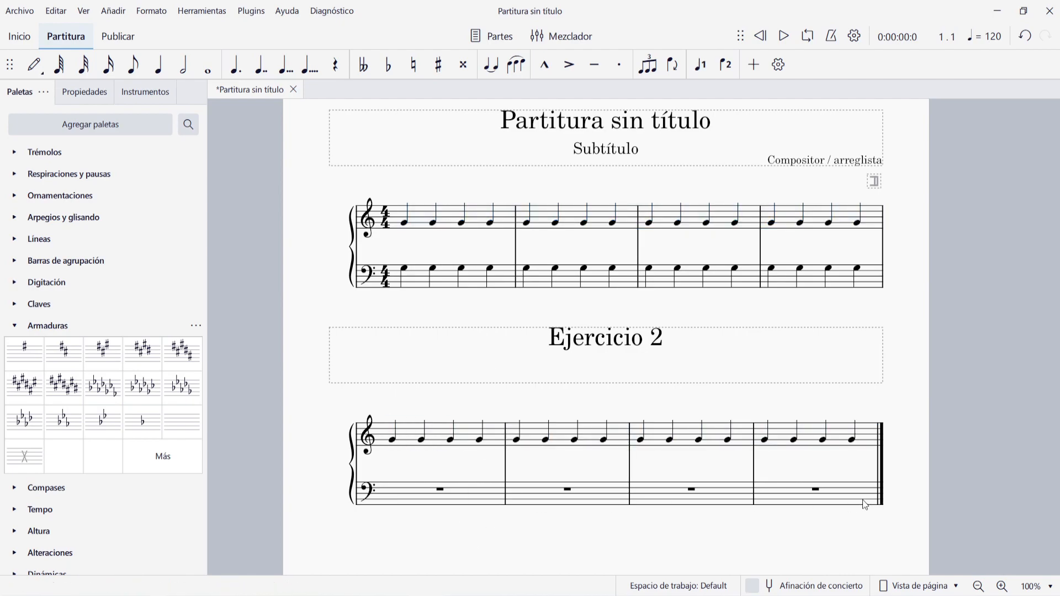
# Step: Set the bass staff's Ocultar cuando esté vacío property to Siempre and apply it
pyautogui.rightClick(480, 498)
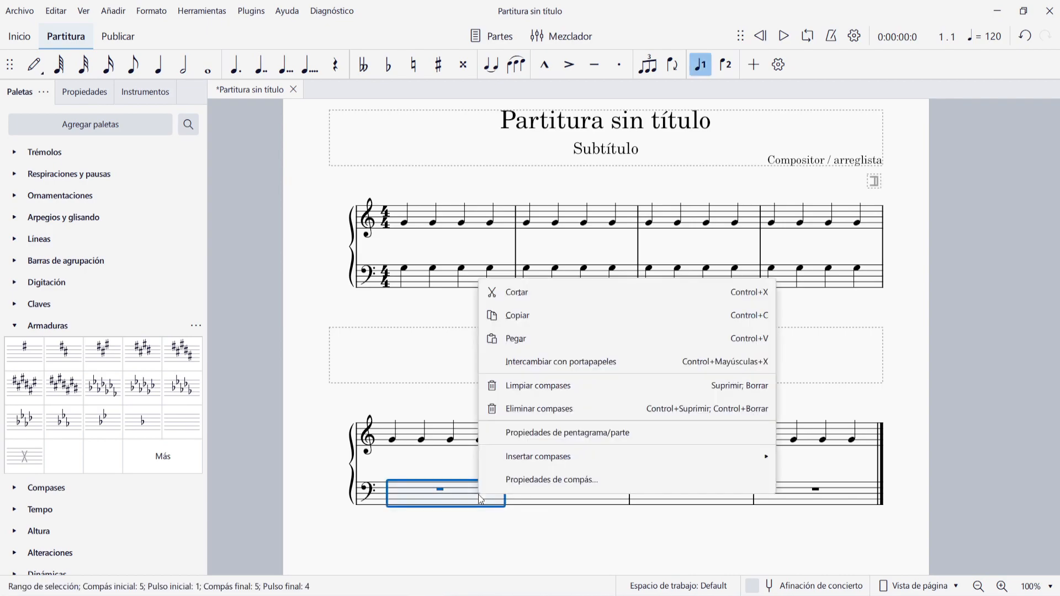
pyautogui.click(594, 433)
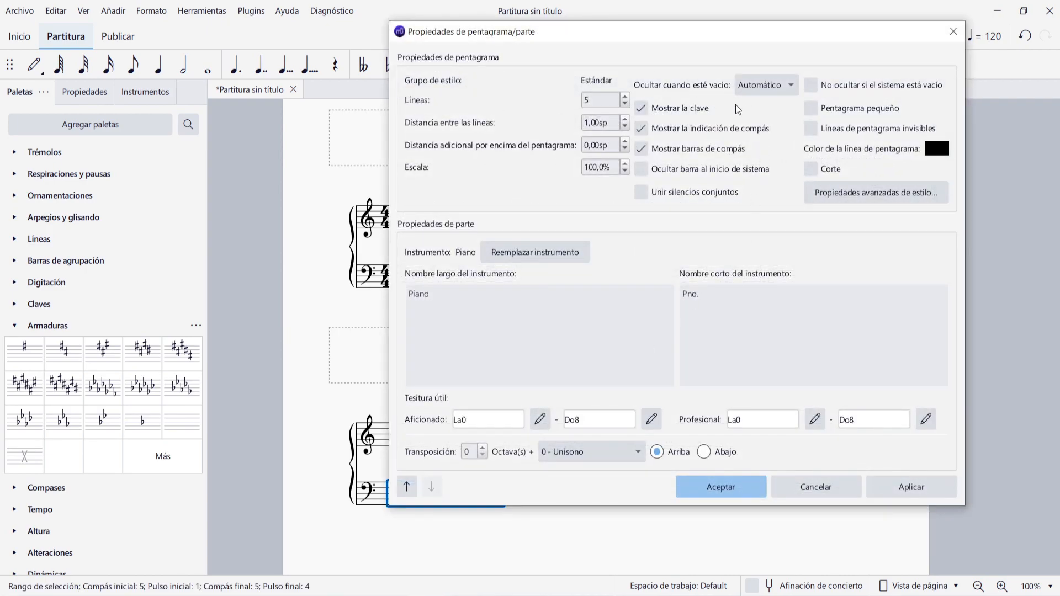
pyautogui.click(758, 86)
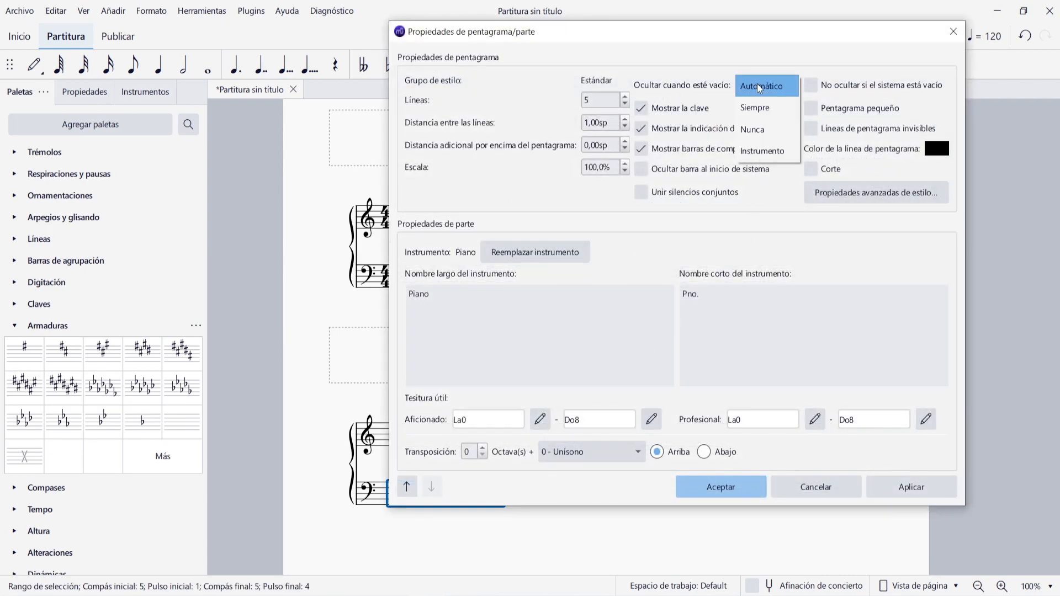
pyautogui.click(755, 107)
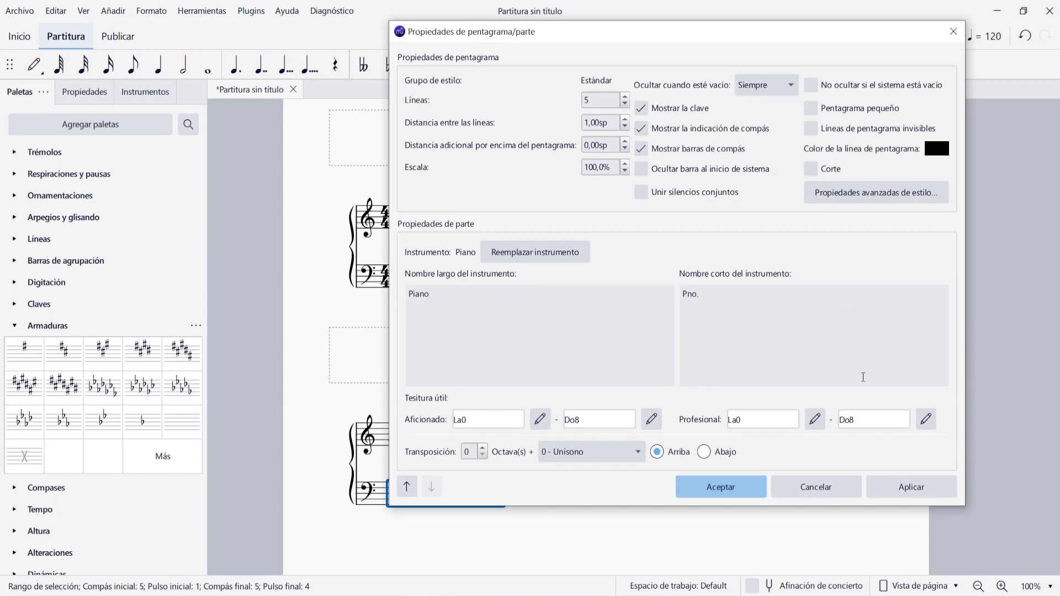
pyautogui.click(911, 487)
pyautogui.click(741, 491)
pyautogui.click(693, 516)
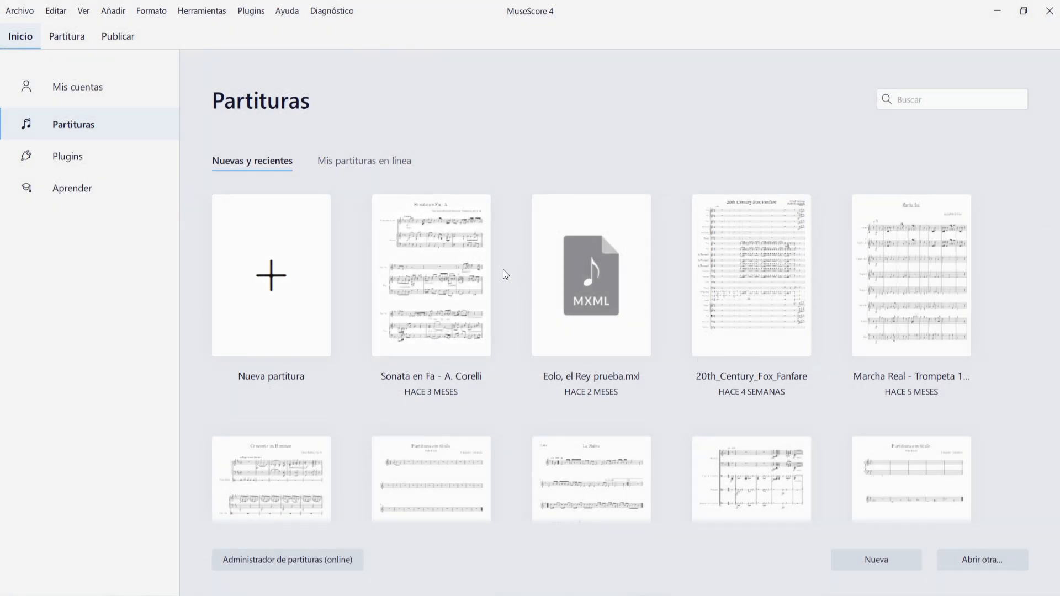
# Step: Create a new score from the Jazz Lead Sheet template in the Jazz category
pyautogui.click(291, 250)
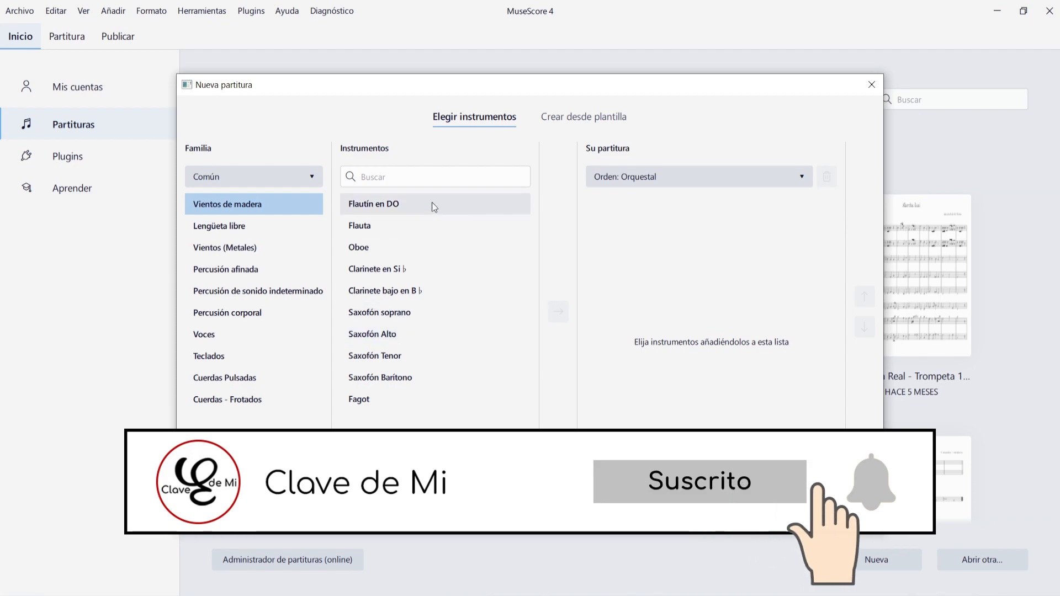
pyautogui.click(567, 120)
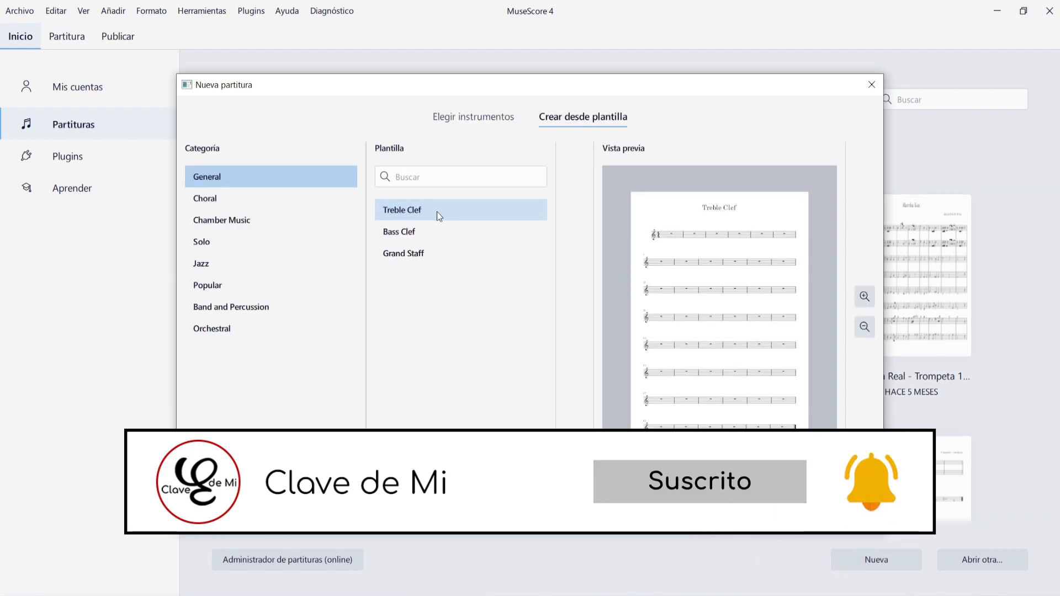
pyautogui.click(232, 269)
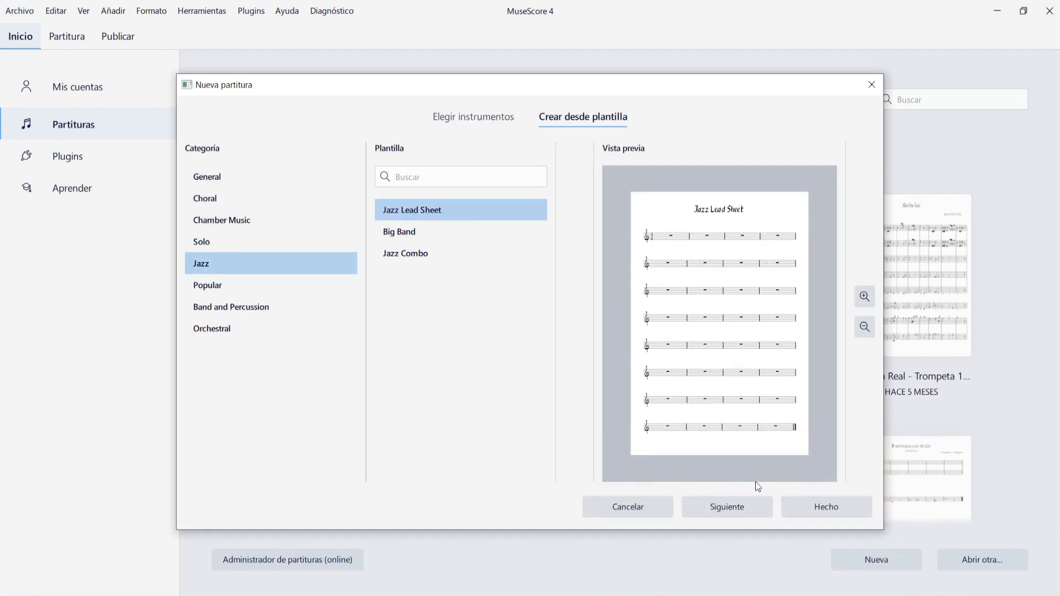
pyautogui.click(822, 508)
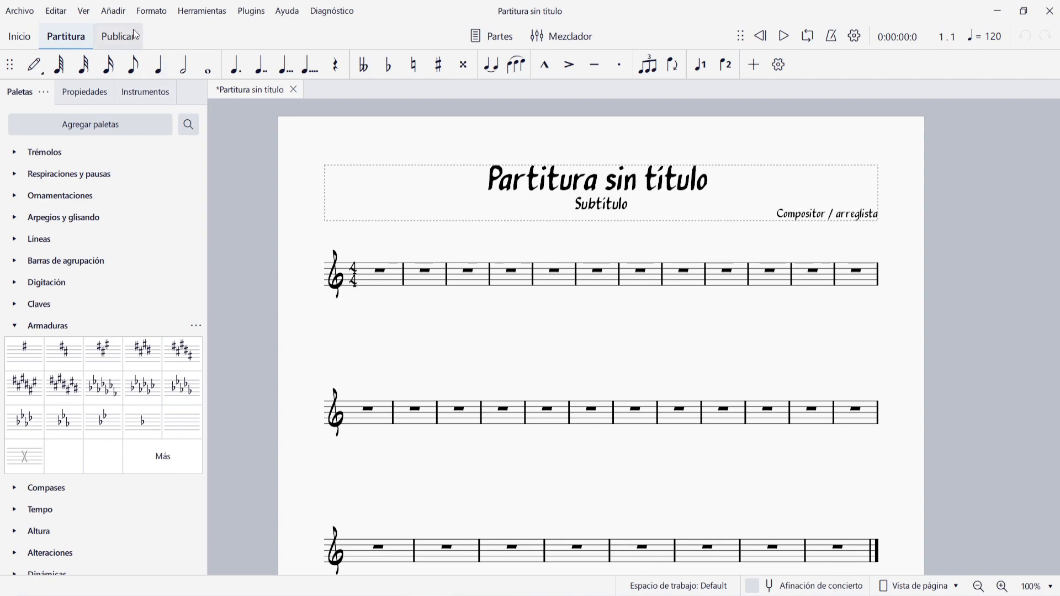
# Step: Set the score style's swing to Corchea with a swing ratio of 67%
pyautogui.click(151, 11)
pyautogui.click(162, 38)
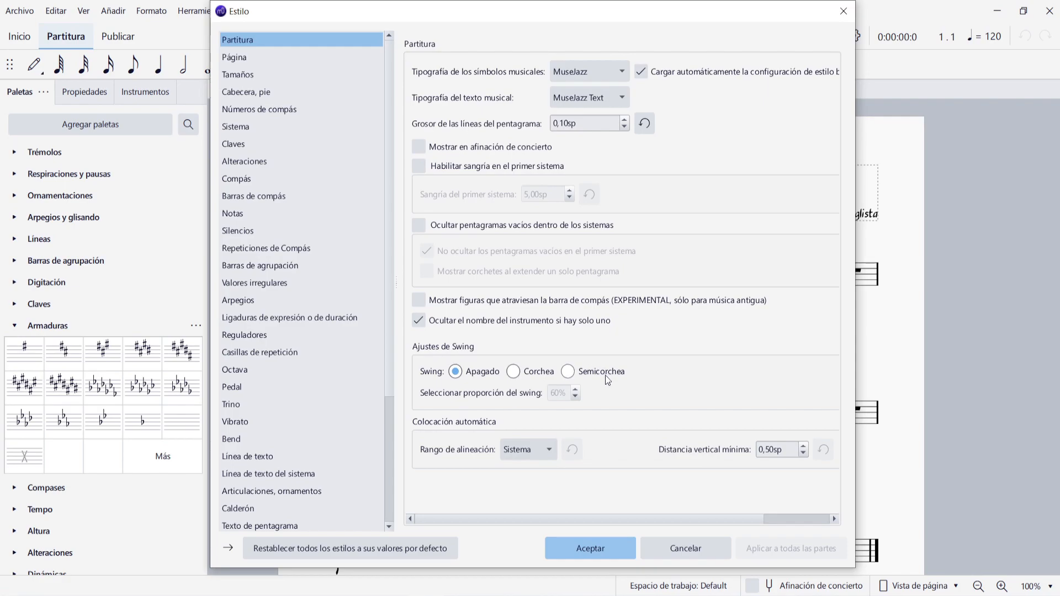
pyautogui.click(513, 372)
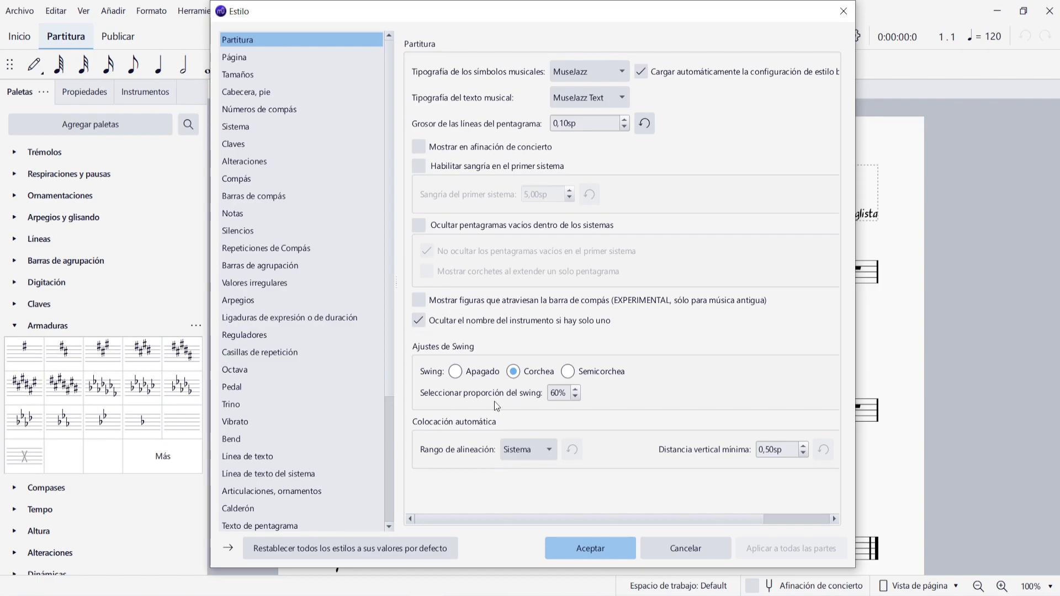
pyautogui.click(562, 395)
pyautogui.press('BackSpace')
pyautogui.write('7')
pyautogui.click(554, 393)
pyautogui.click(605, 549)
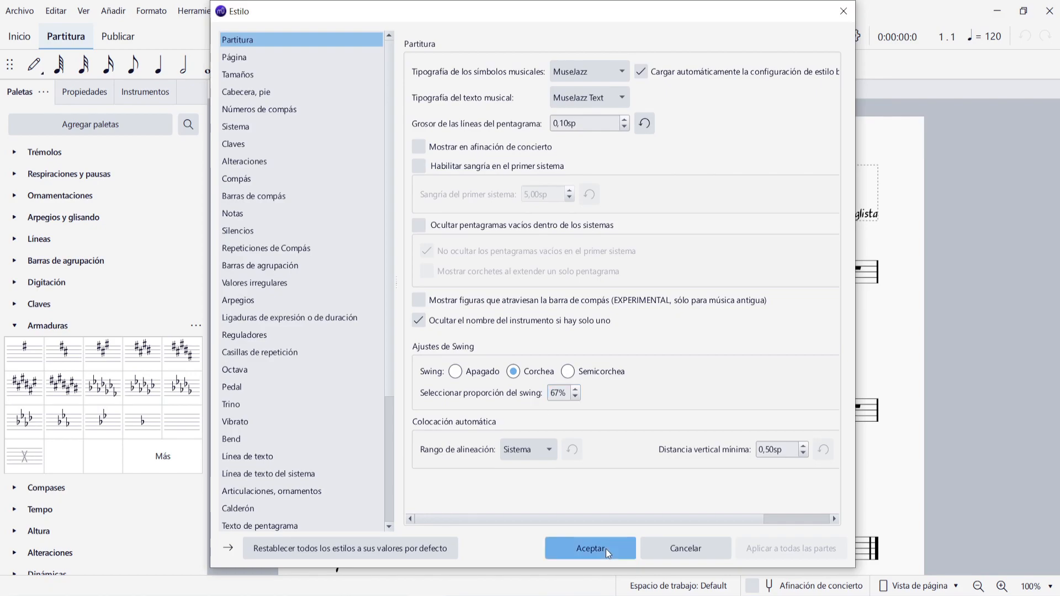
# Step: Fill the first measure of the lead sheet with eighth-note Gs
pyautogui.click(391, 275)
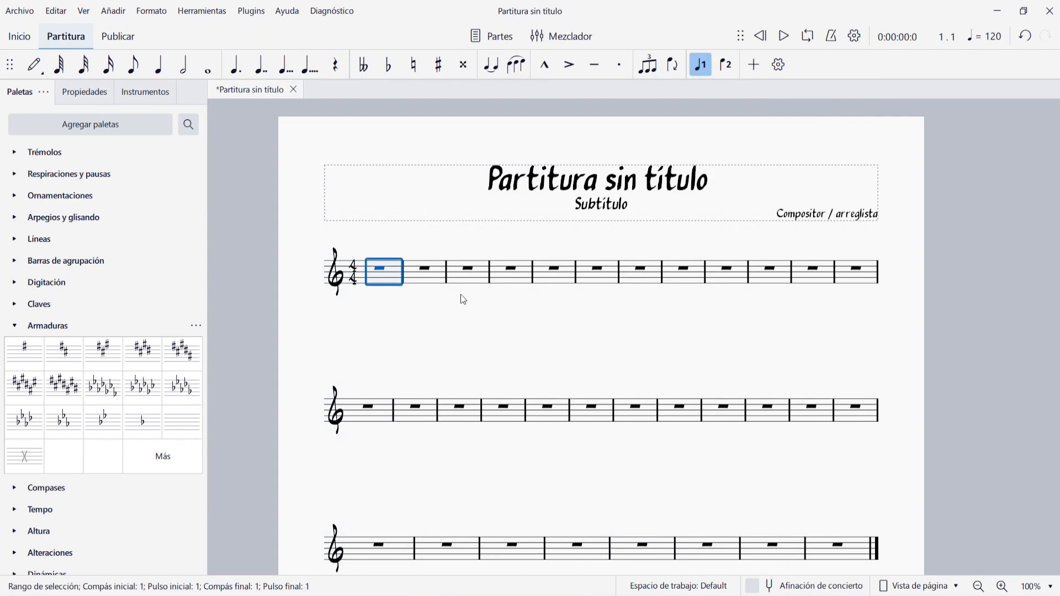
pyautogui.press('n')
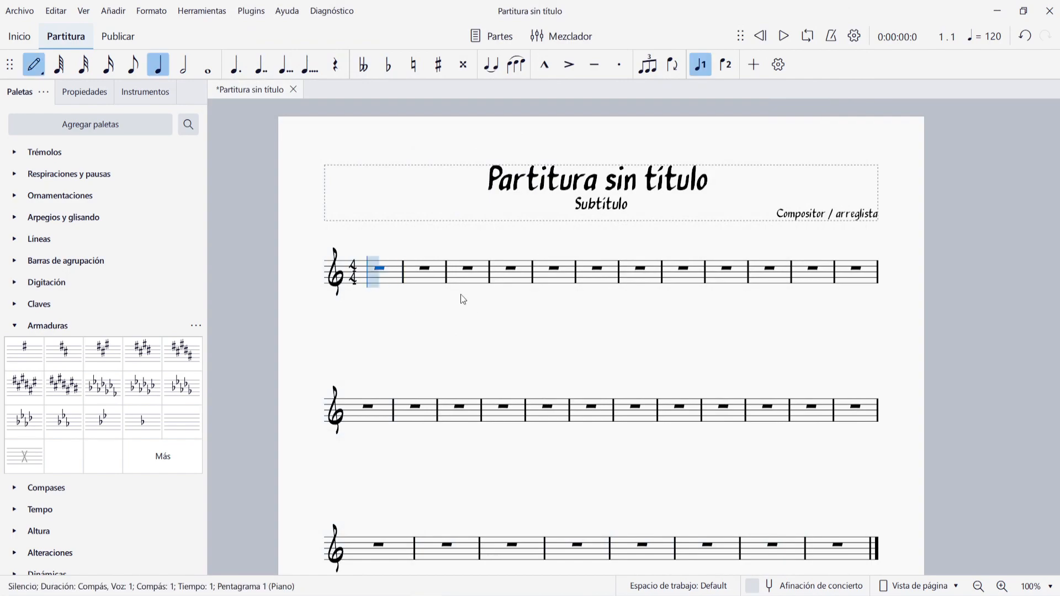
pyautogui.press('4')
pyautogui.press('g')
pyautogui.press('g')
pyautogui.press('g')
pyautogui.press('g')
pyautogui.press('g')
pyautogui.press('g')
pyautogui.press('g')
pyautogui.press('g')
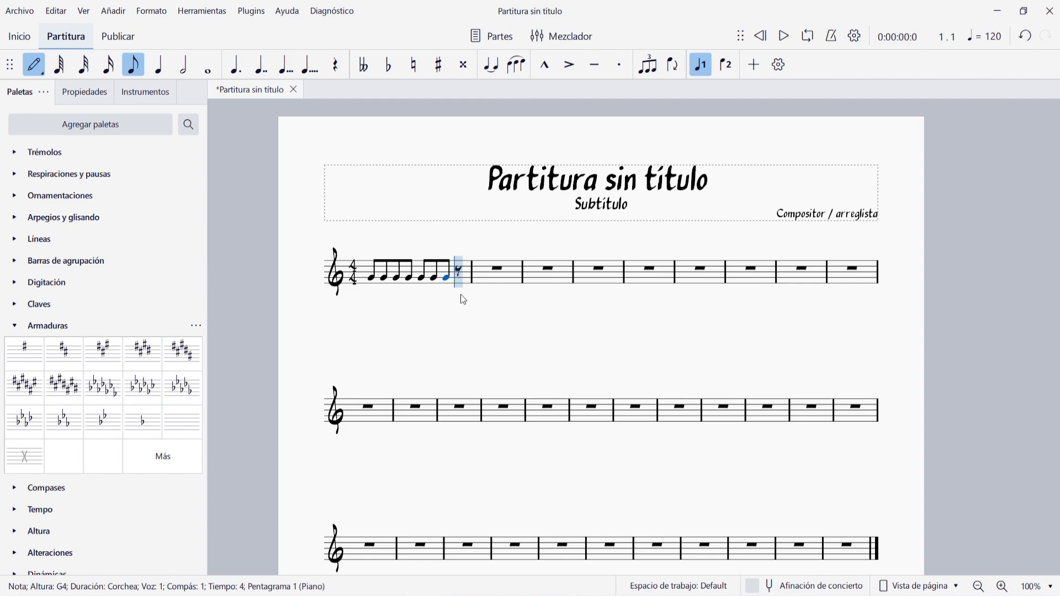
# Step: Finish note entry and play back the first measure of eighth notes
pyautogui.press('Escape')
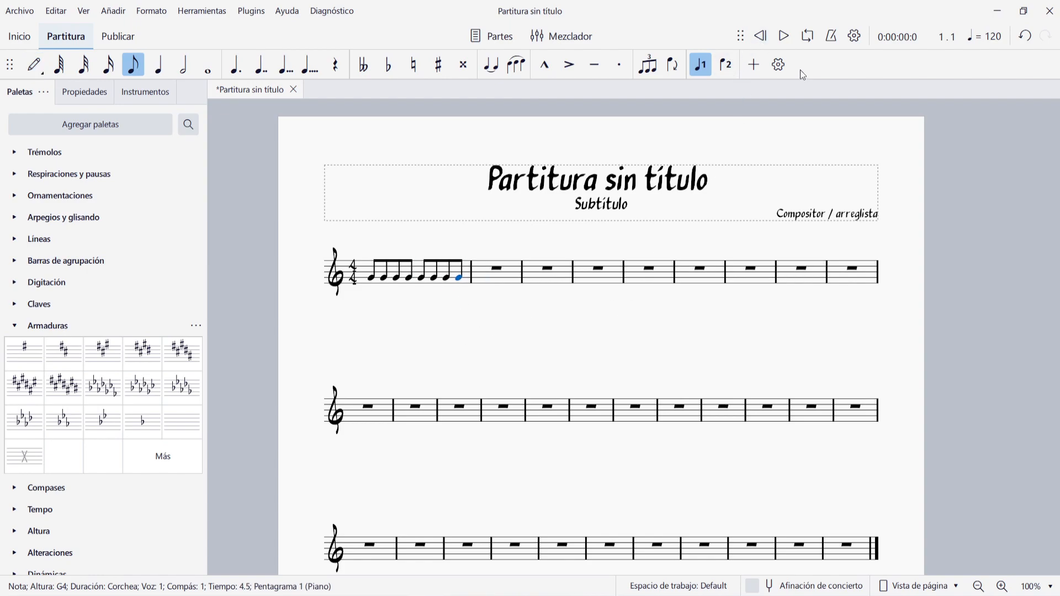
pyautogui.click(786, 38)
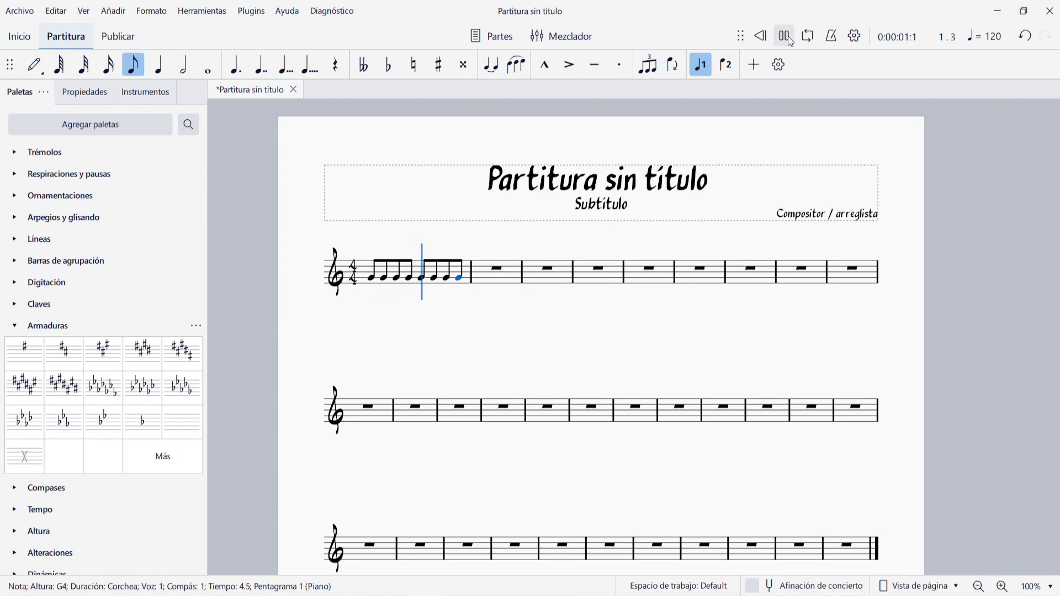
pyautogui.click(786, 37)
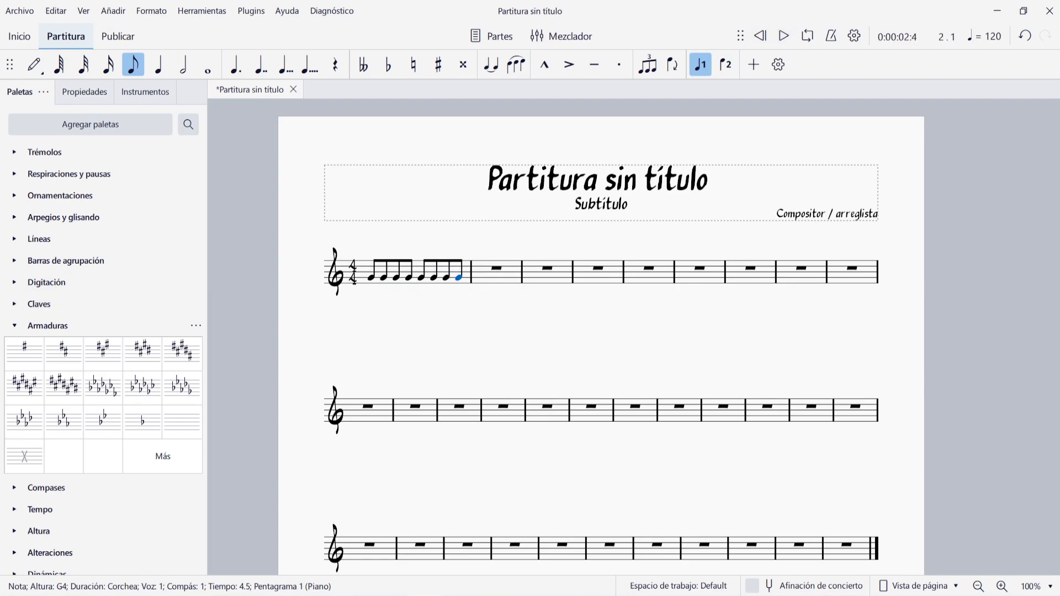
pyautogui.click(513, 329)
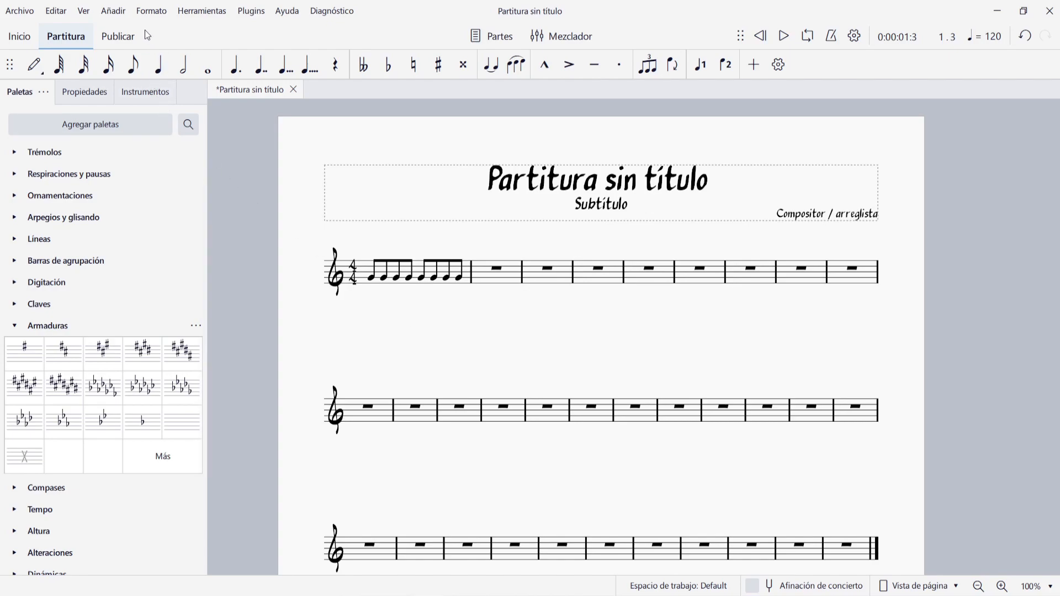
# Step: Set the score style's swing to Apagado and accept the change
pyautogui.click(123, 17)
pyautogui.moveTo(151, 11)
pyautogui.click(154, 36)
pyautogui.click(455, 371)
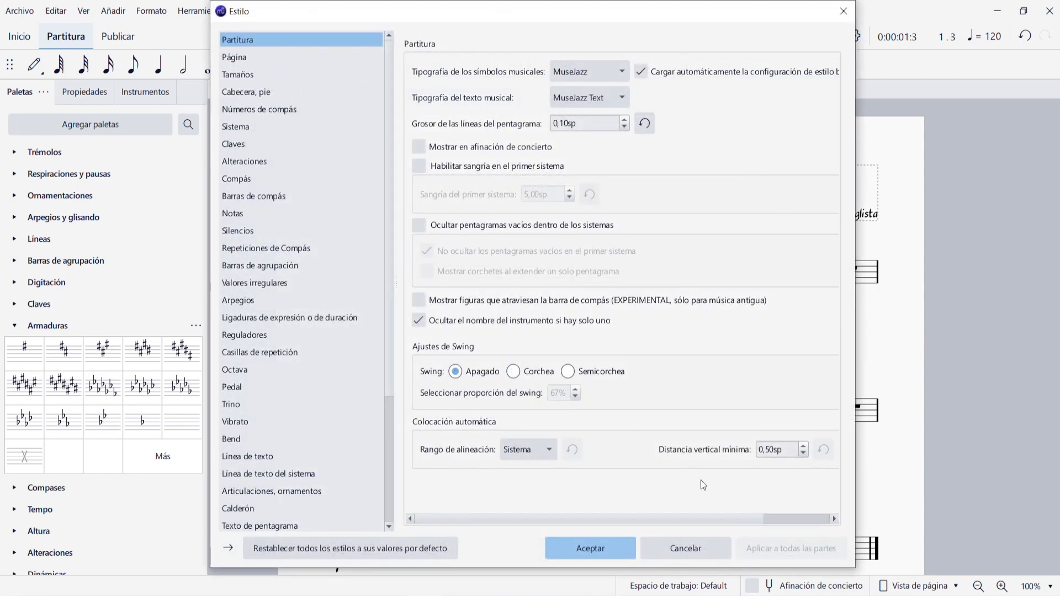
pyautogui.click(590, 549)
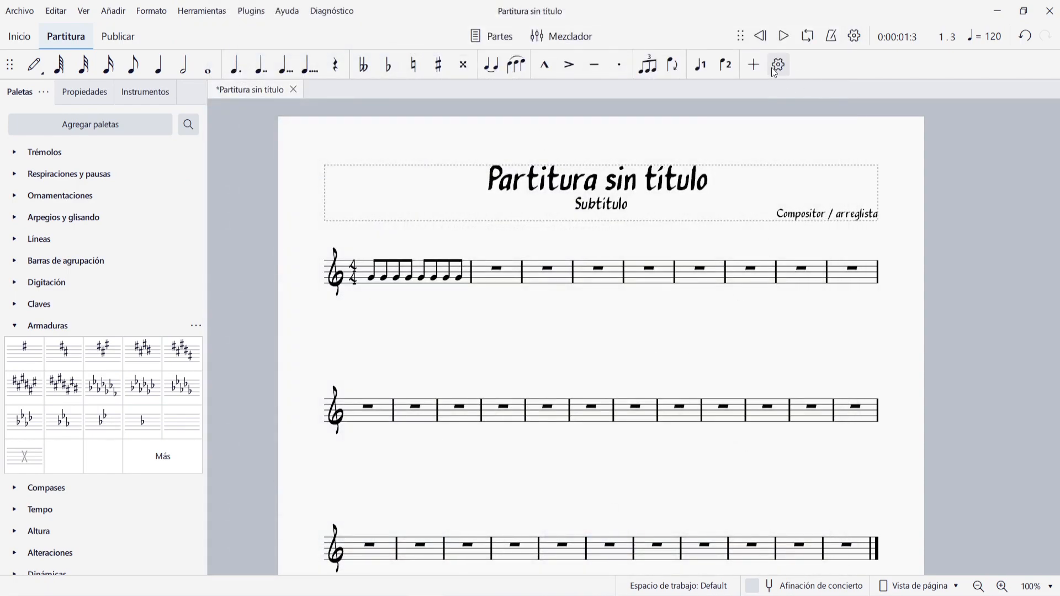
# Step: Play the first measure from the beginning of the score to hear it without swing
pyautogui.click(761, 38)
pyautogui.click(784, 36)
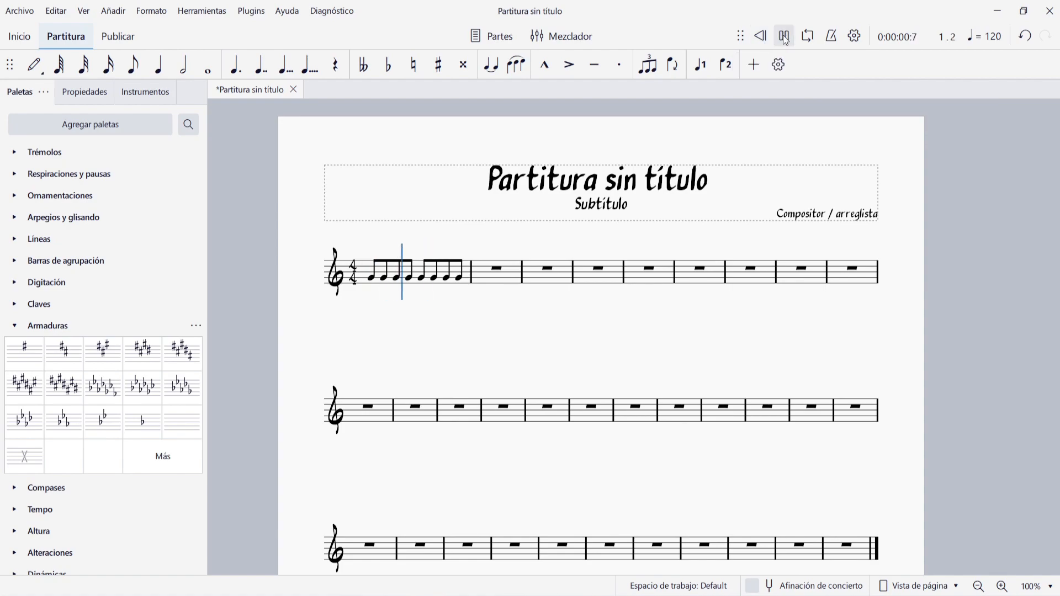
pyautogui.click(785, 38)
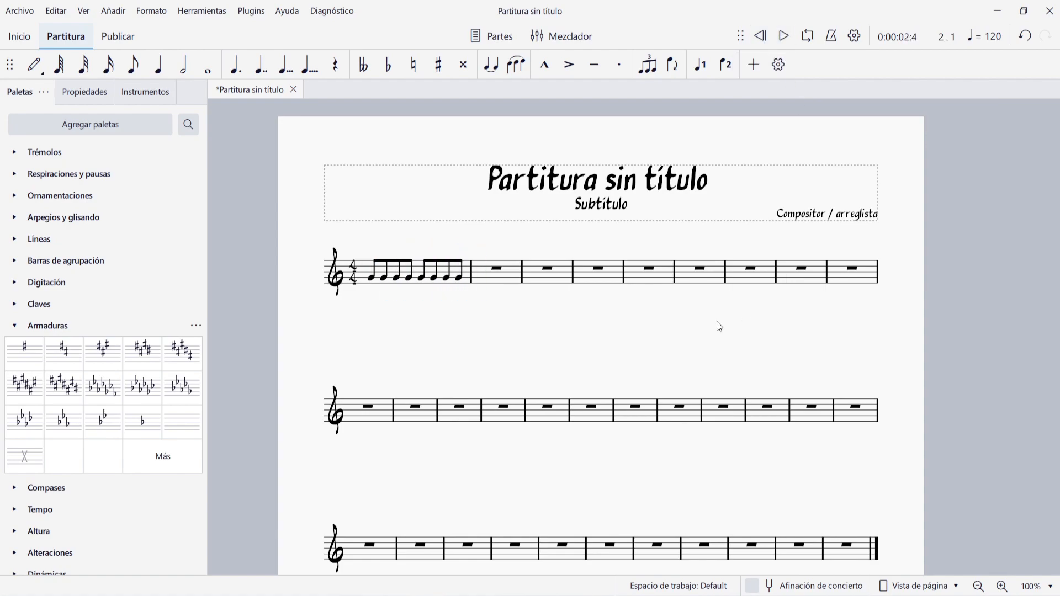
# Step: Fill the second measure with eight eighth-note Gs and leave note entry
pyautogui.click(509, 276)
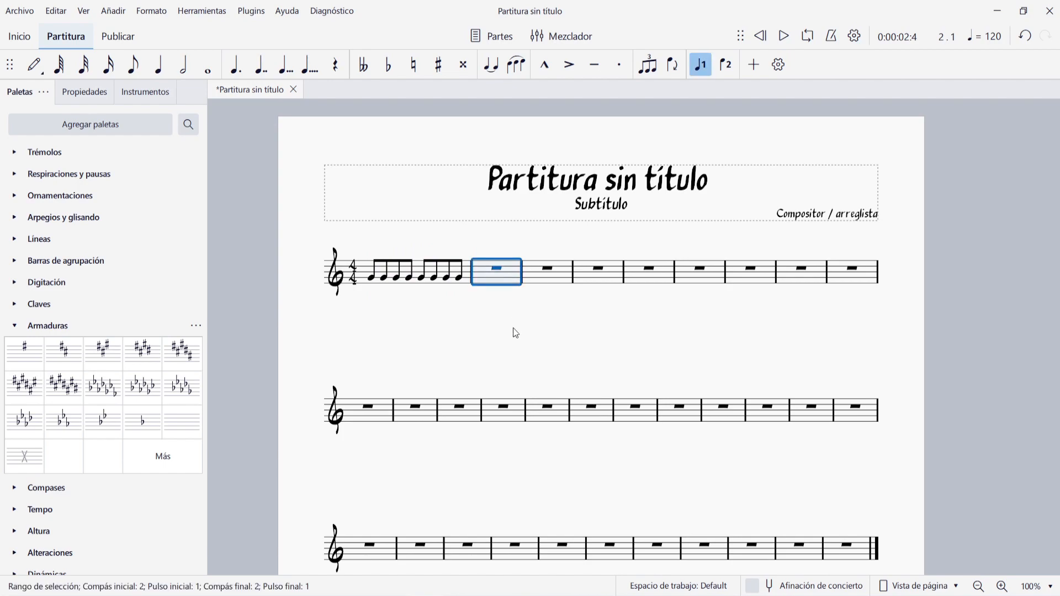
pyautogui.press('n')
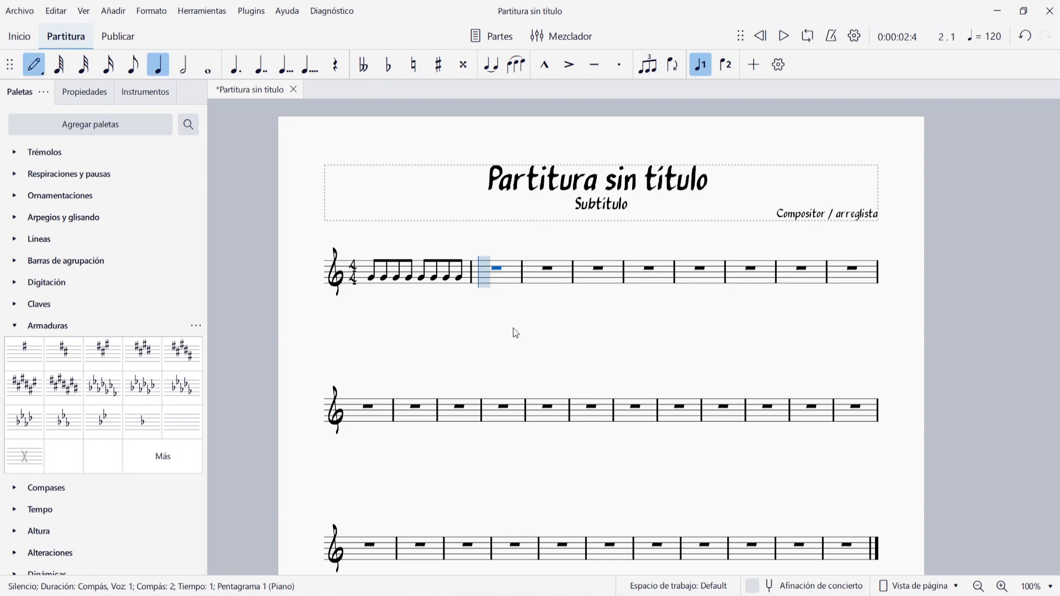
pyautogui.press('4')
pyautogui.press('g')
pyautogui.press('g')
pyautogui.press('g')
pyautogui.press('g')
pyautogui.press('g')
pyautogui.press('g')
pyautogui.press('g')
pyautogui.press('g')
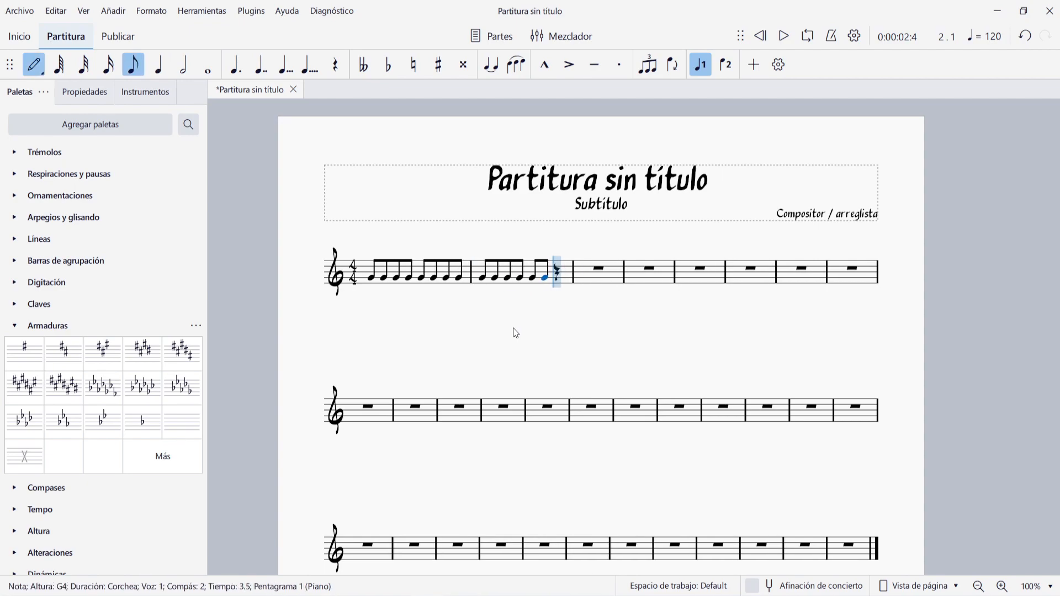
pyautogui.click(516, 334)
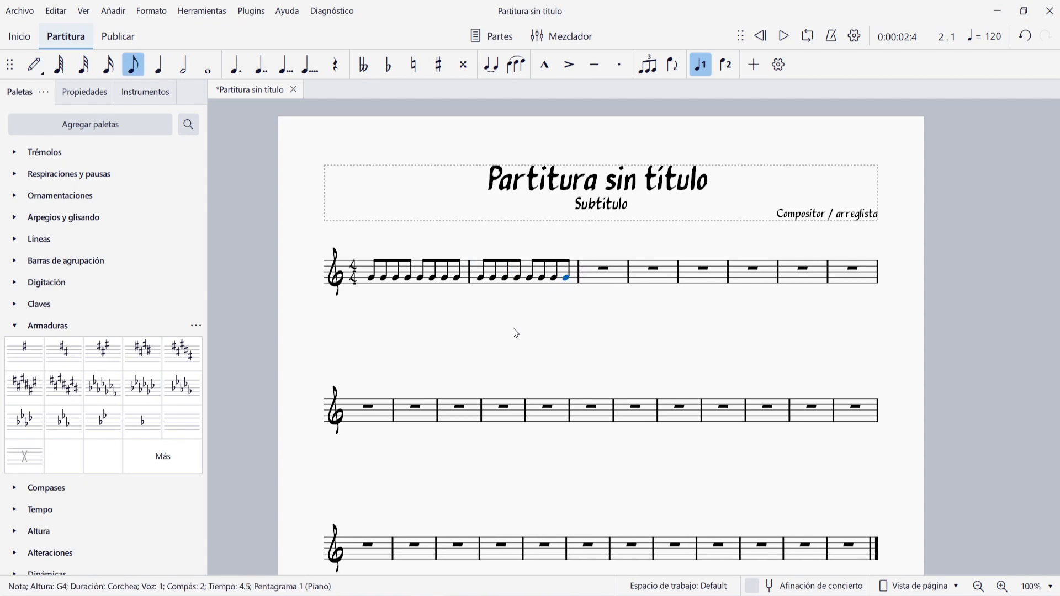
# Step: Add a Swing tempo marking above the first note of the second measure
pyautogui.click(481, 280)
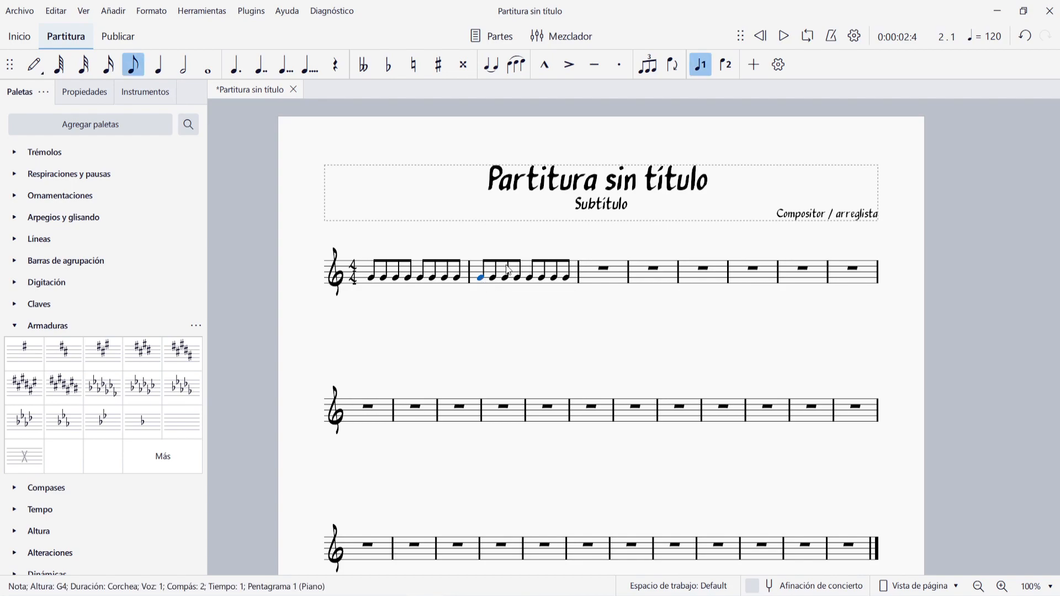
pyautogui.click(15, 325)
pyautogui.click(15, 370)
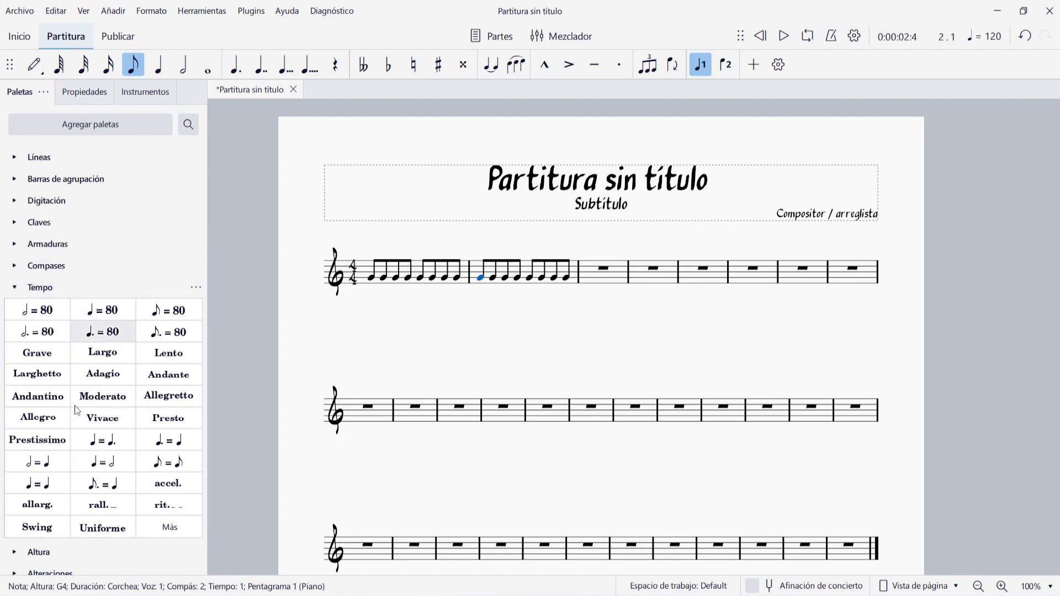
pyautogui.click(32, 531)
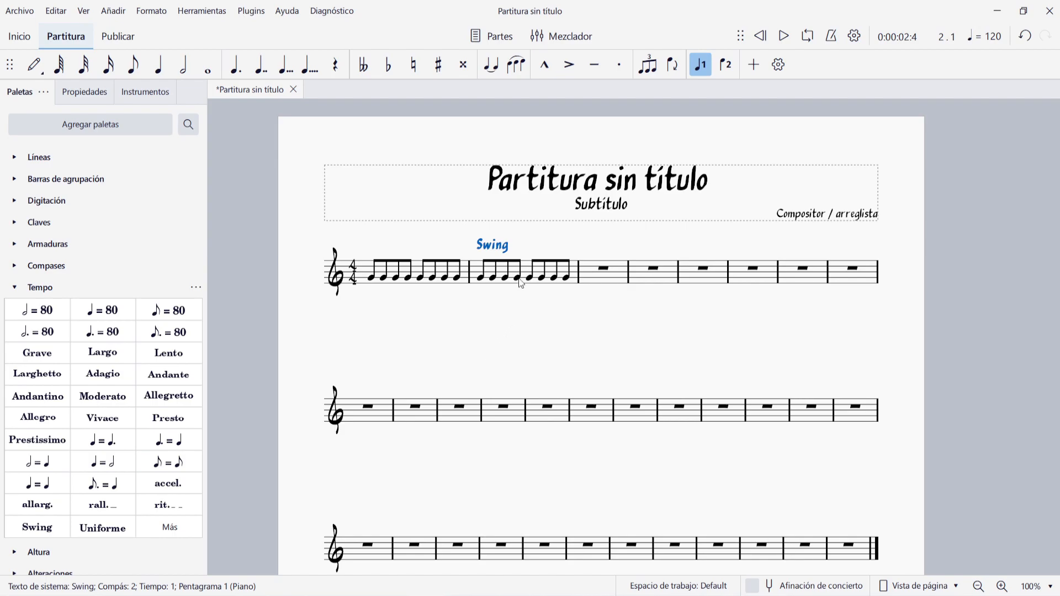
# Step: Set the swing ratio of the second measure's Swing marking to 67%, keeping Corchea as the swing unit
pyautogui.rightClick(491, 245)
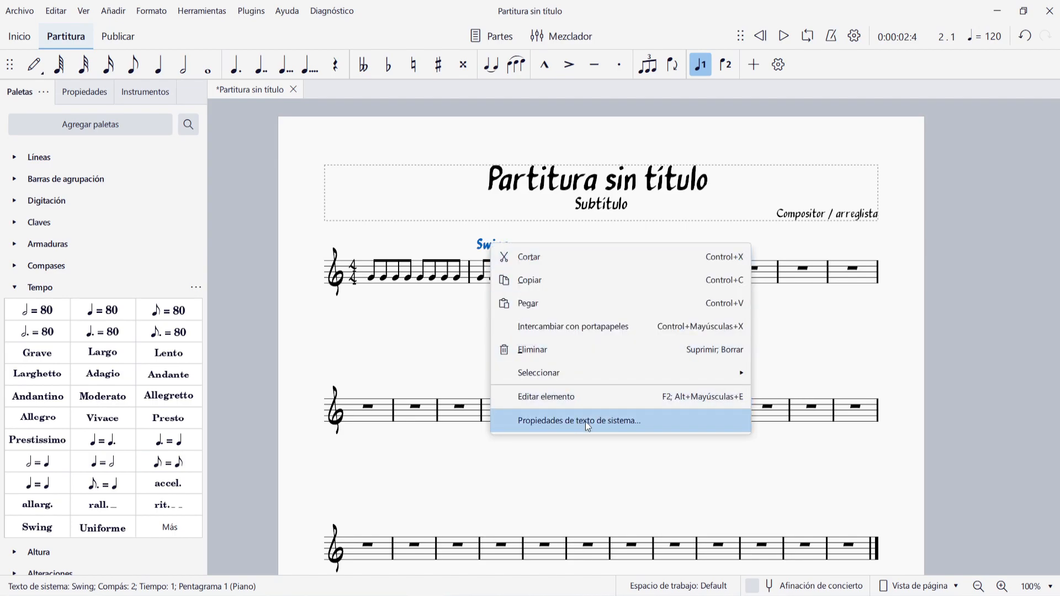
pyautogui.click(642, 430)
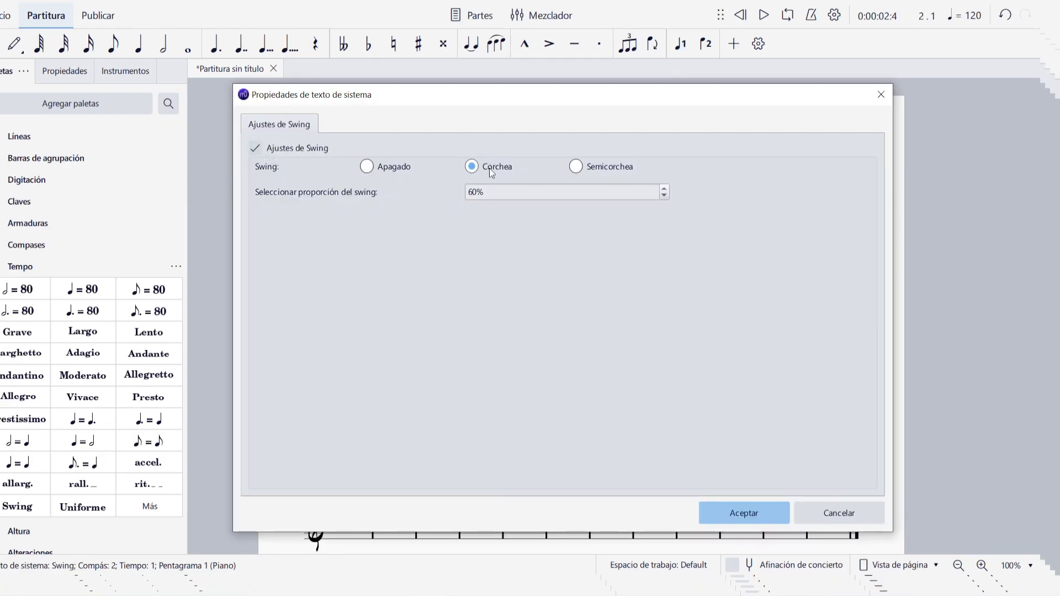
pyautogui.moveTo(473, 192); pyautogui.dragTo(477, 193)
pyautogui.write('7')
pyautogui.click(743, 520)
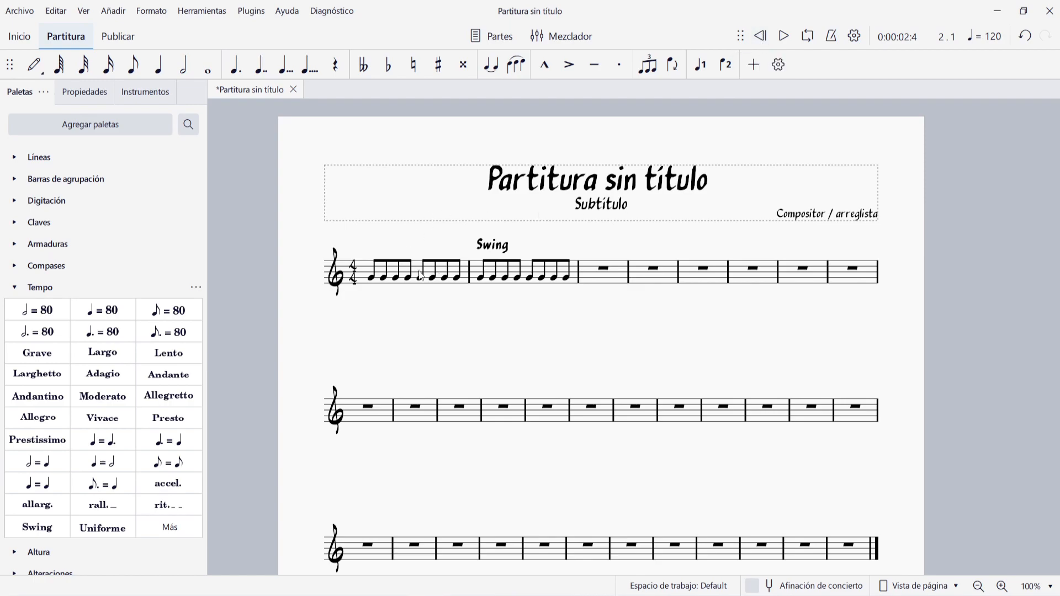
# Step: Play back the second measure with its swing, and delete the Swing marking above it
pyautogui.click(784, 36)
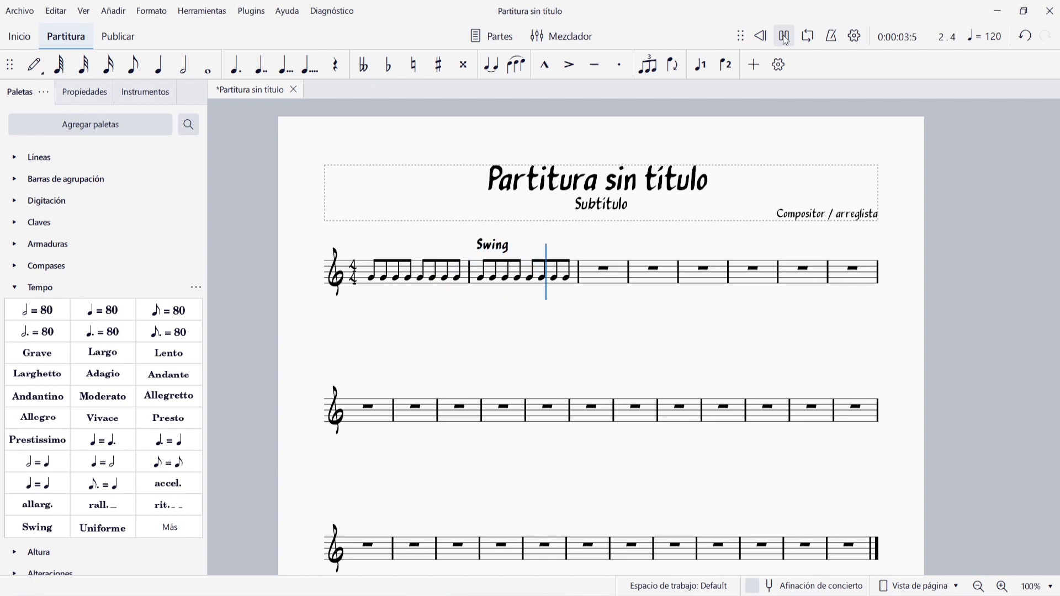
pyautogui.click(785, 37)
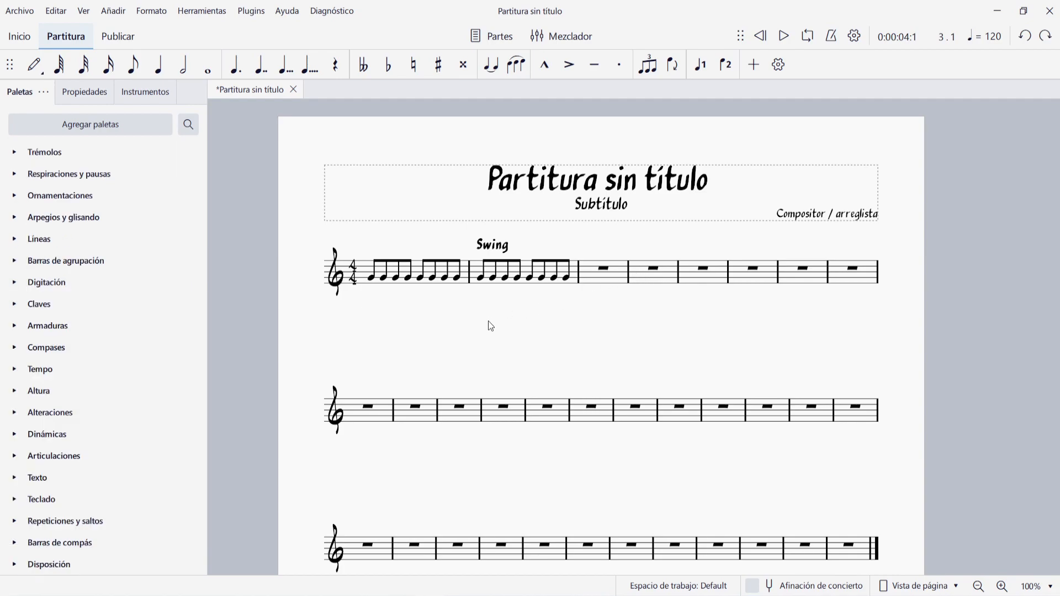
pyautogui.click(497, 249)
pyautogui.press('Delete')
# Step: Insert the image swing_marking_8ths-Jazz_1.svg into the title frame and place it above the start of the first measure
pyautogui.click(397, 205)
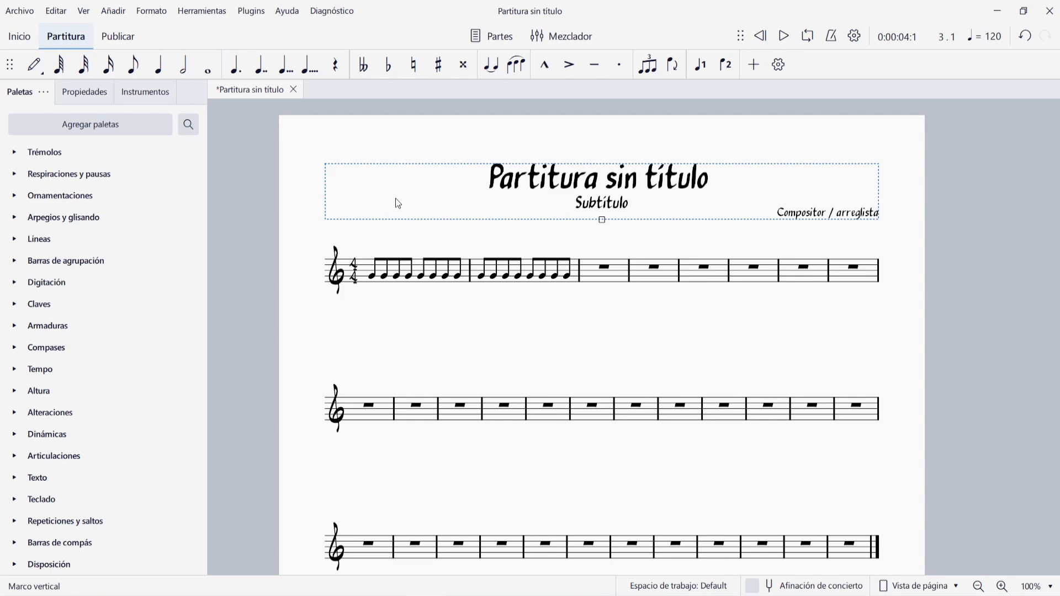
pyautogui.rightClick(438, 198)
pyautogui.moveTo(511, 373)
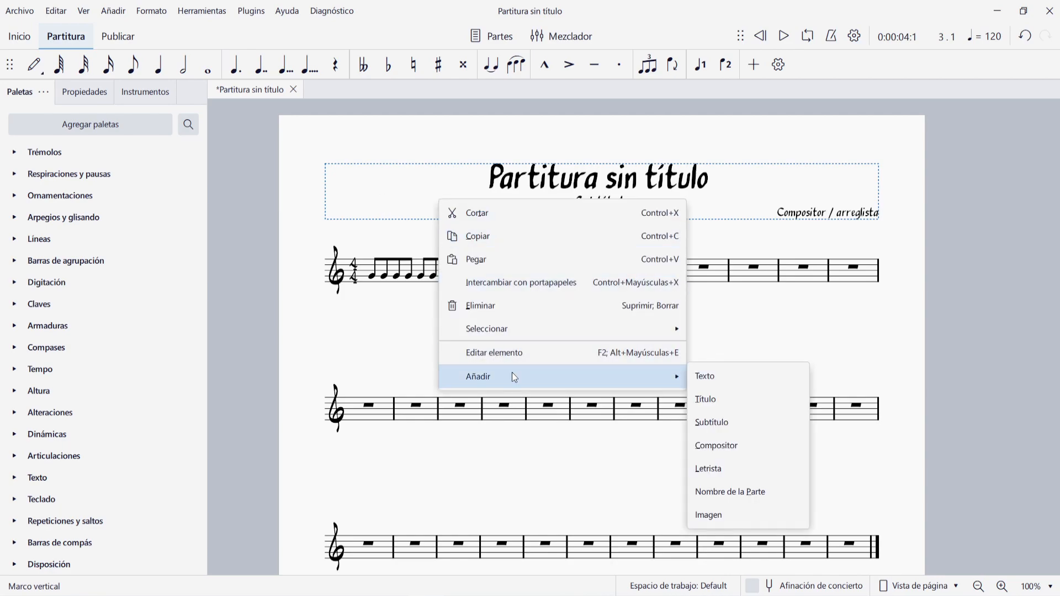
pyautogui.click(708, 514)
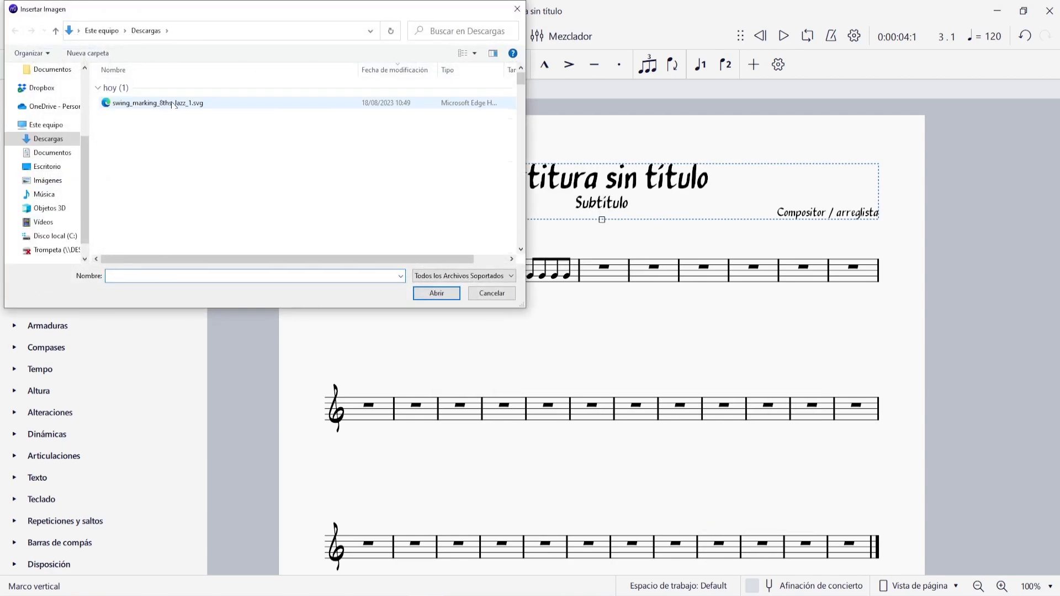
pyautogui.doubleClick(159, 104)
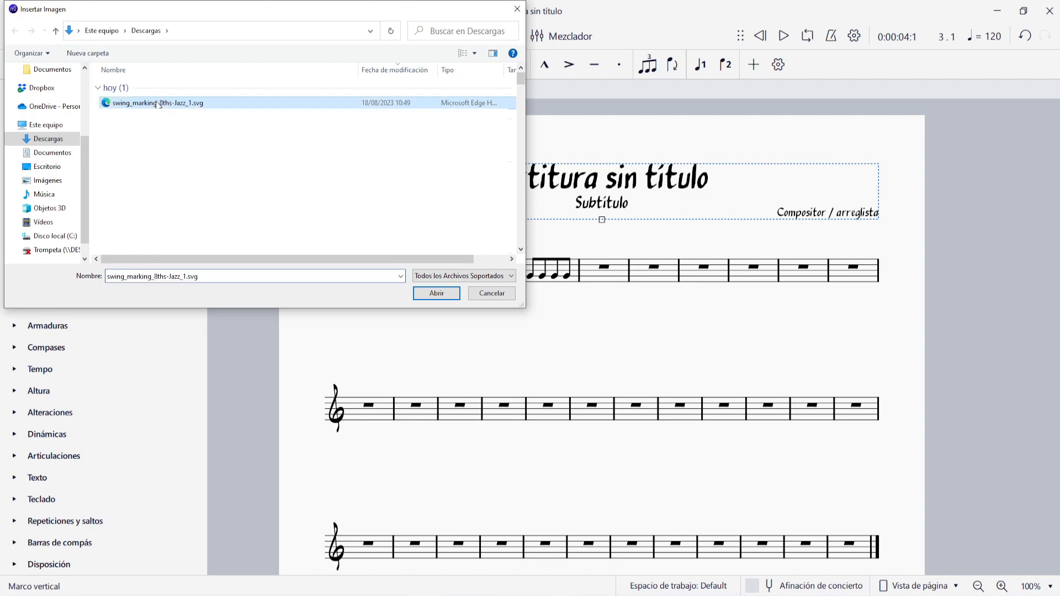
pyautogui.moveTo(413, 227)
pyautogui.mouseDown()
pyautogui.moveTo(440, 242)
pyautogui.moveTo(407, 243)
pyautogui.moveTo(425, 239)
pyautogui.mouseUp()
pyautogui.press('Escape')
pyautogui.press('Escape')
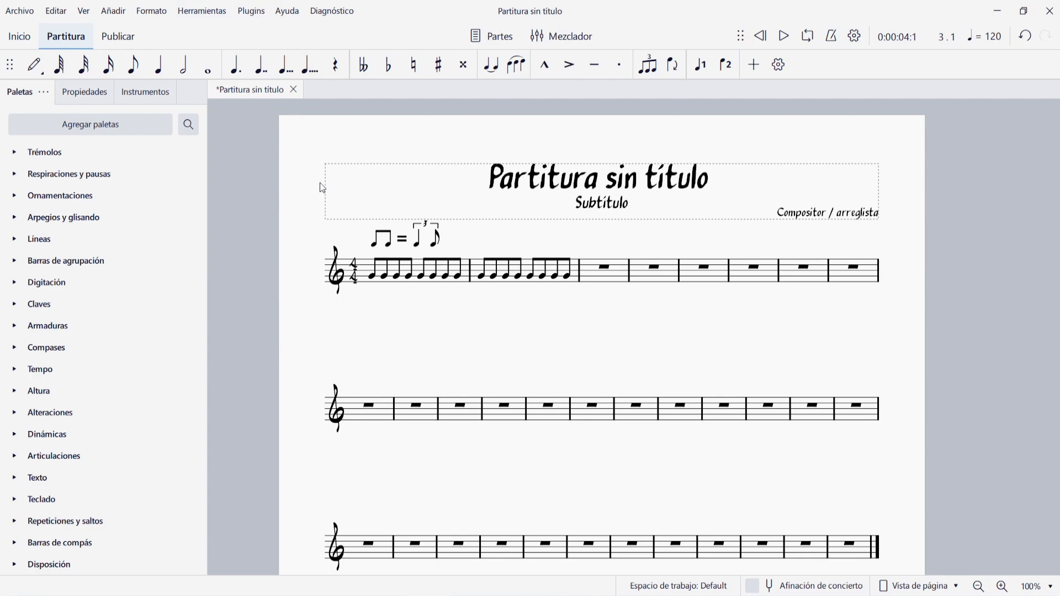
# Step: Add a Swing tempo marking to the first note of the first measure and make it invisible
pyautogui.click(372, 278)
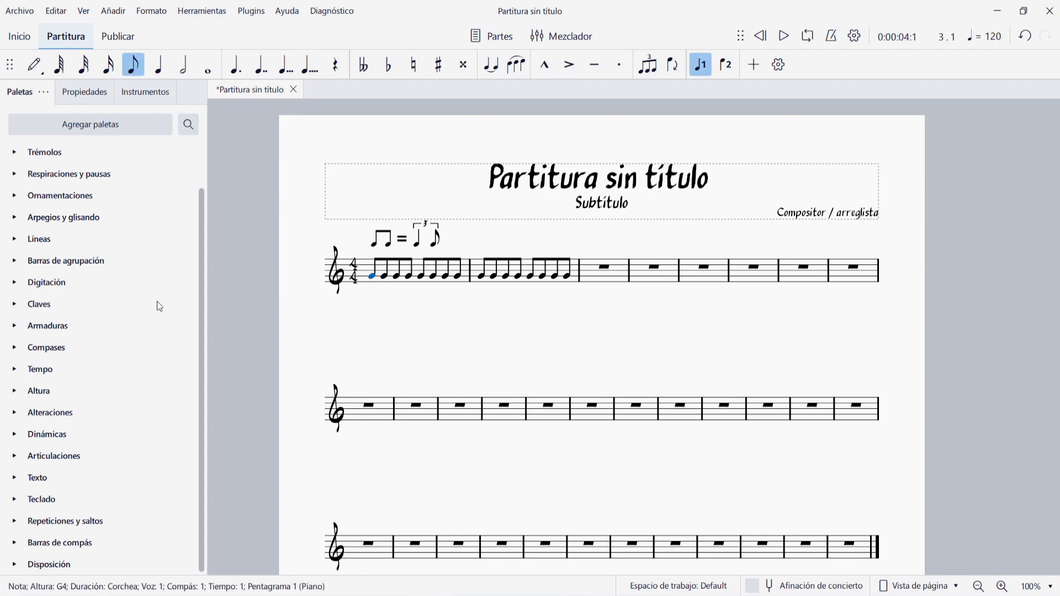
pyautogui.click(15, 369)
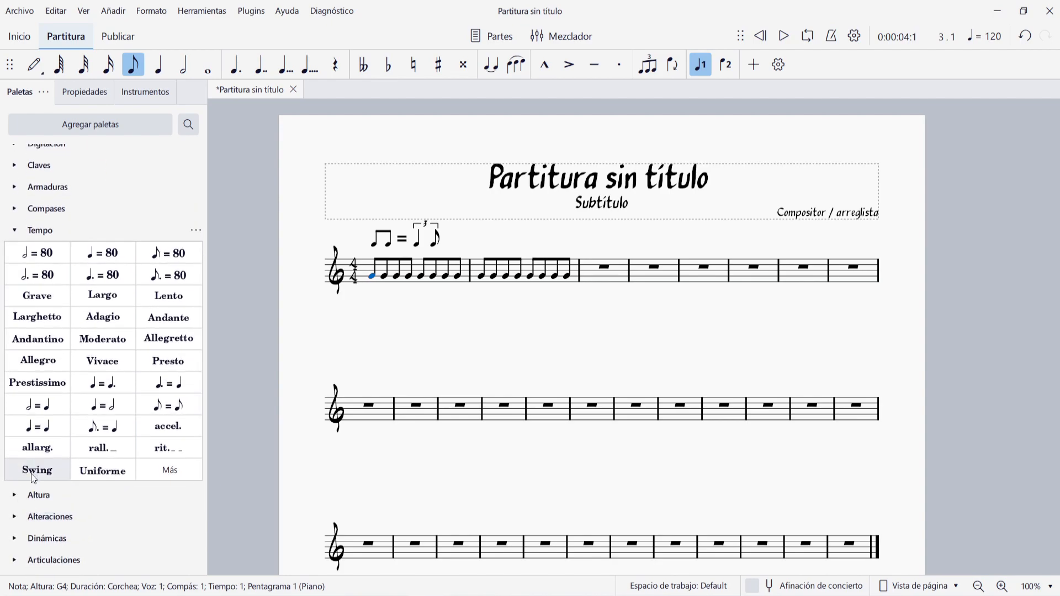
pyautogui.click(34, 470)
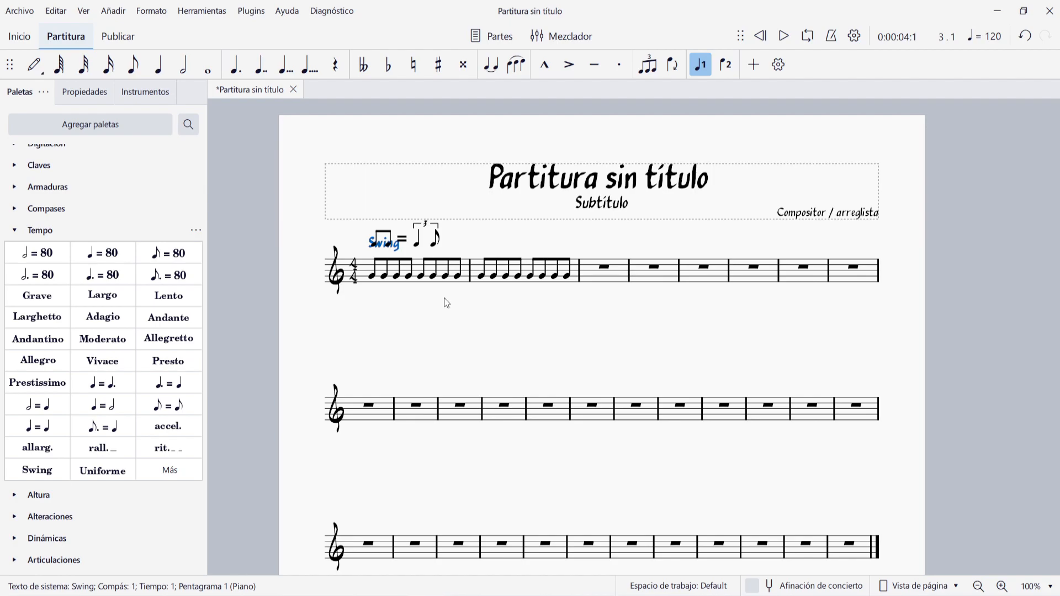
pyautogui.press('Escape')
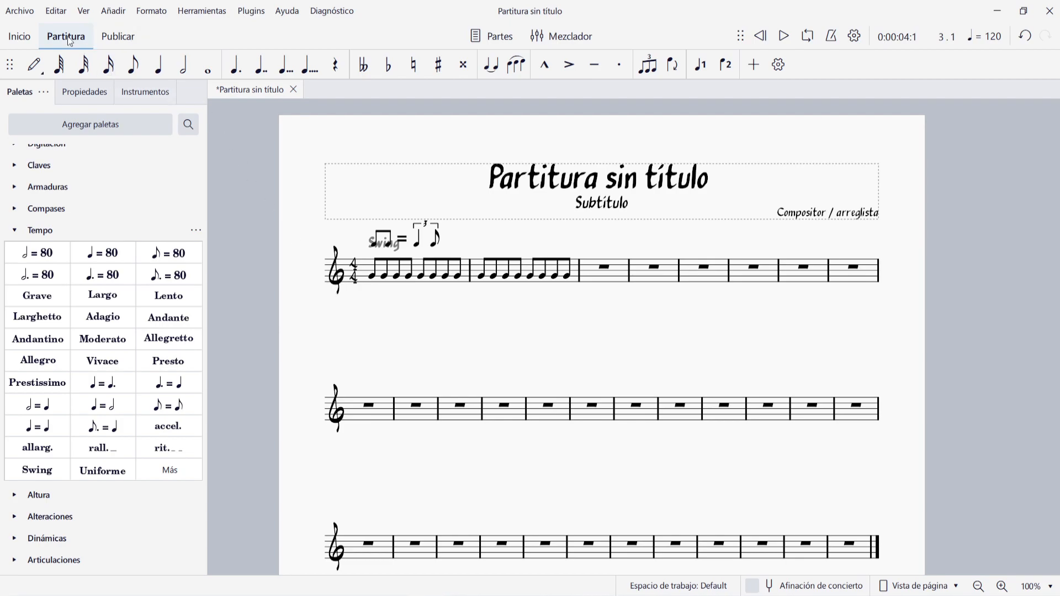
# Step: Export the main score as a PDF named Partitura SWING in the Scores folder
pyautogui.click(19, 11)
pyautogui.click(64, 291)
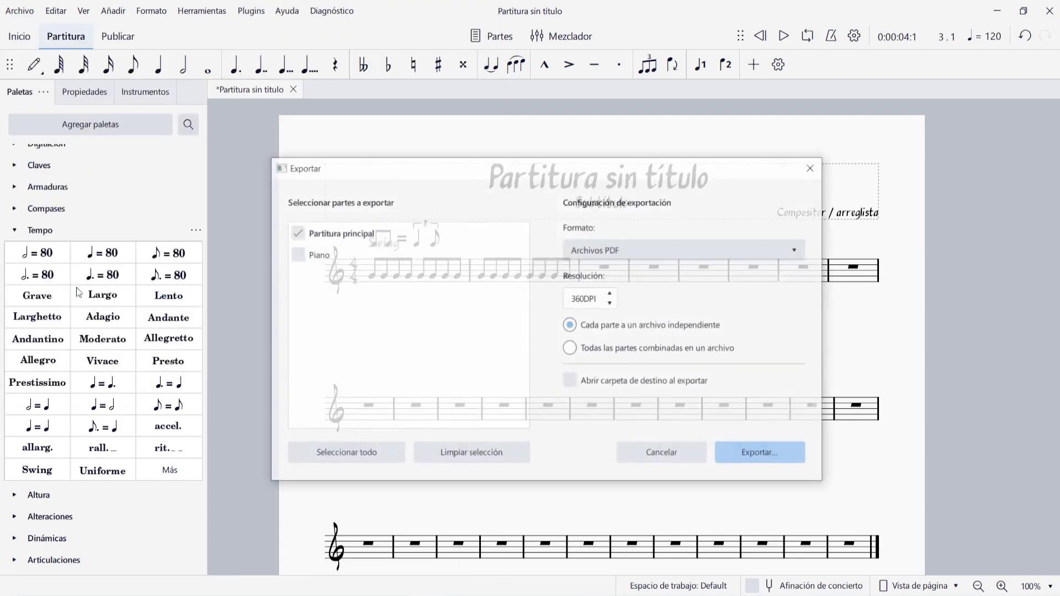
pyautogui.click(757, 449)
pyautogui.write('SWING')
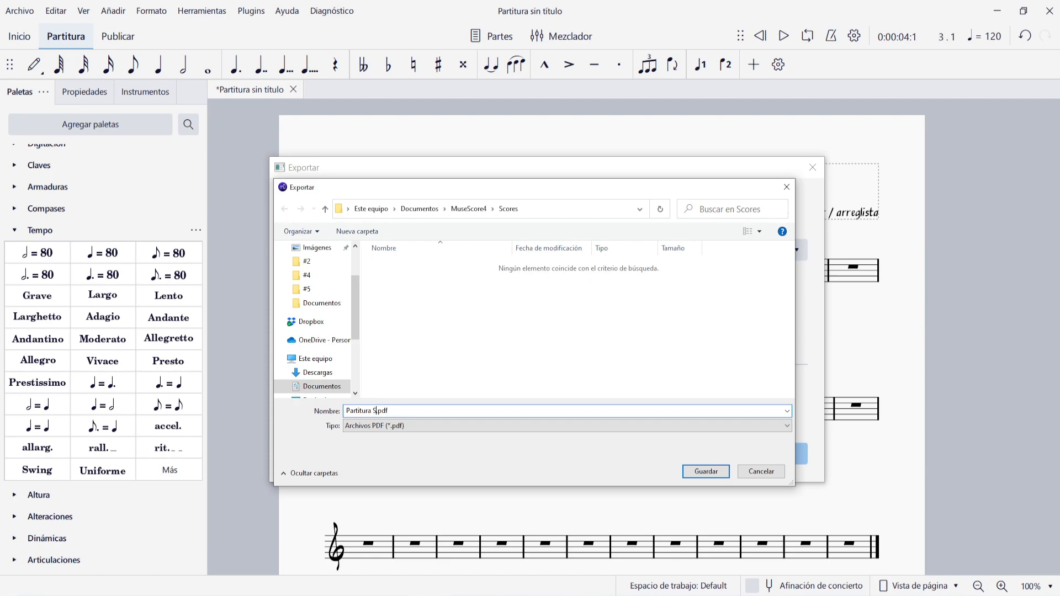
pyautogui.click(706, 470)
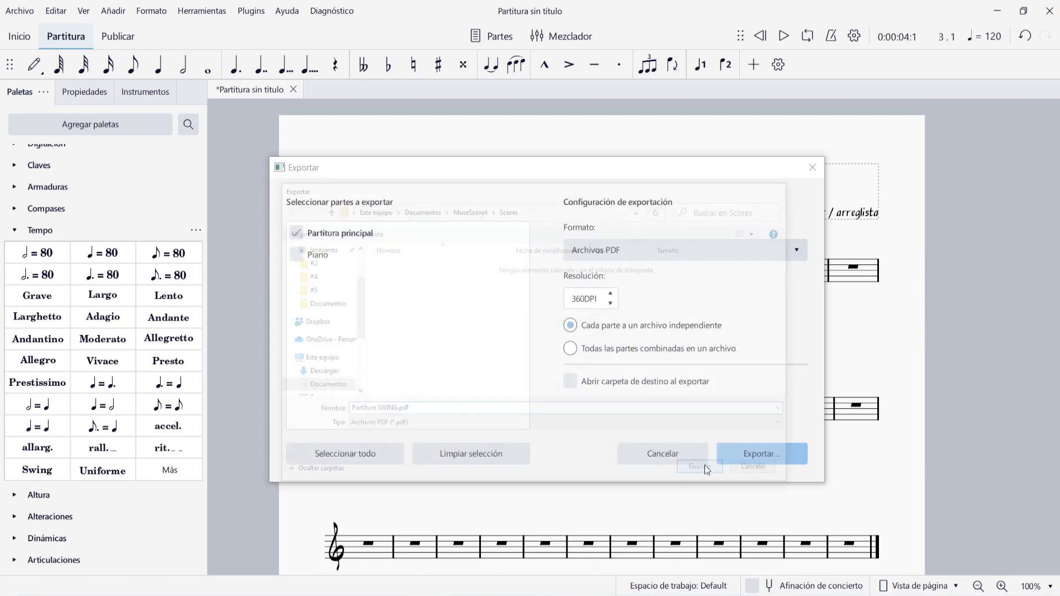
pyautogui.doubleClick(226, 160)
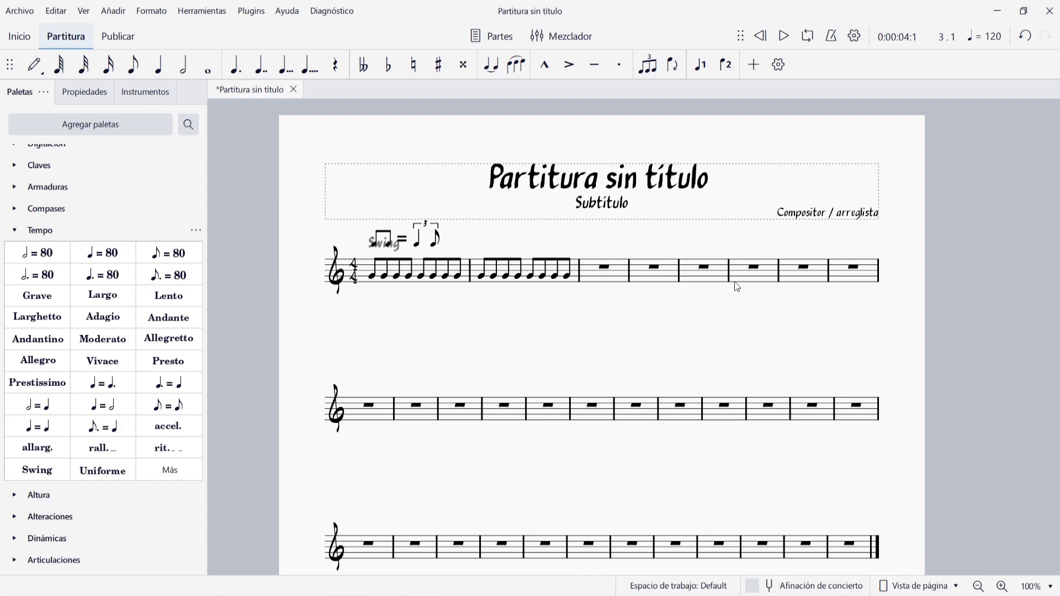
pyautogui.click(435, 238)
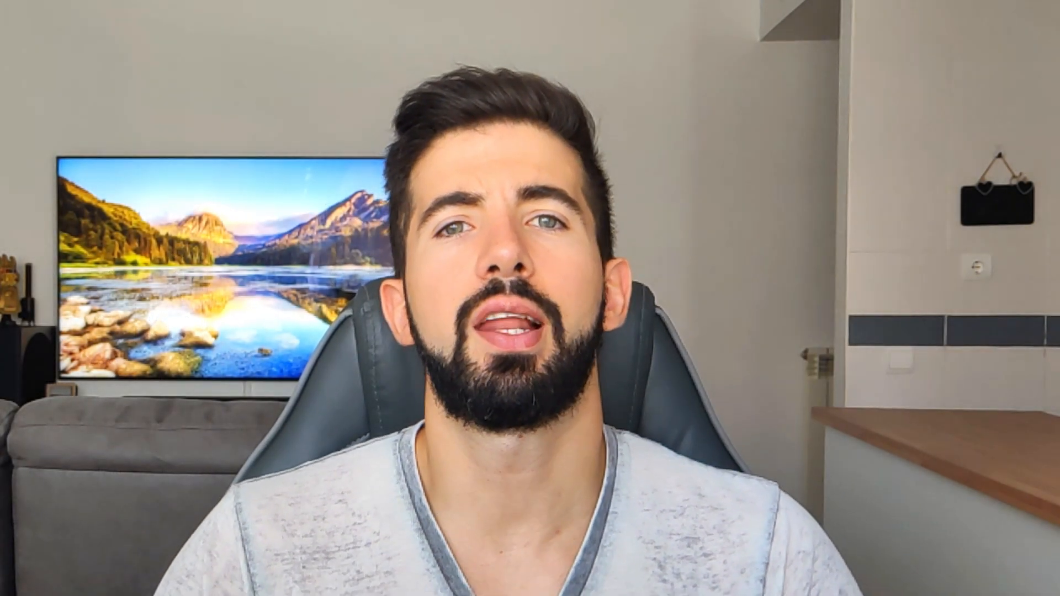